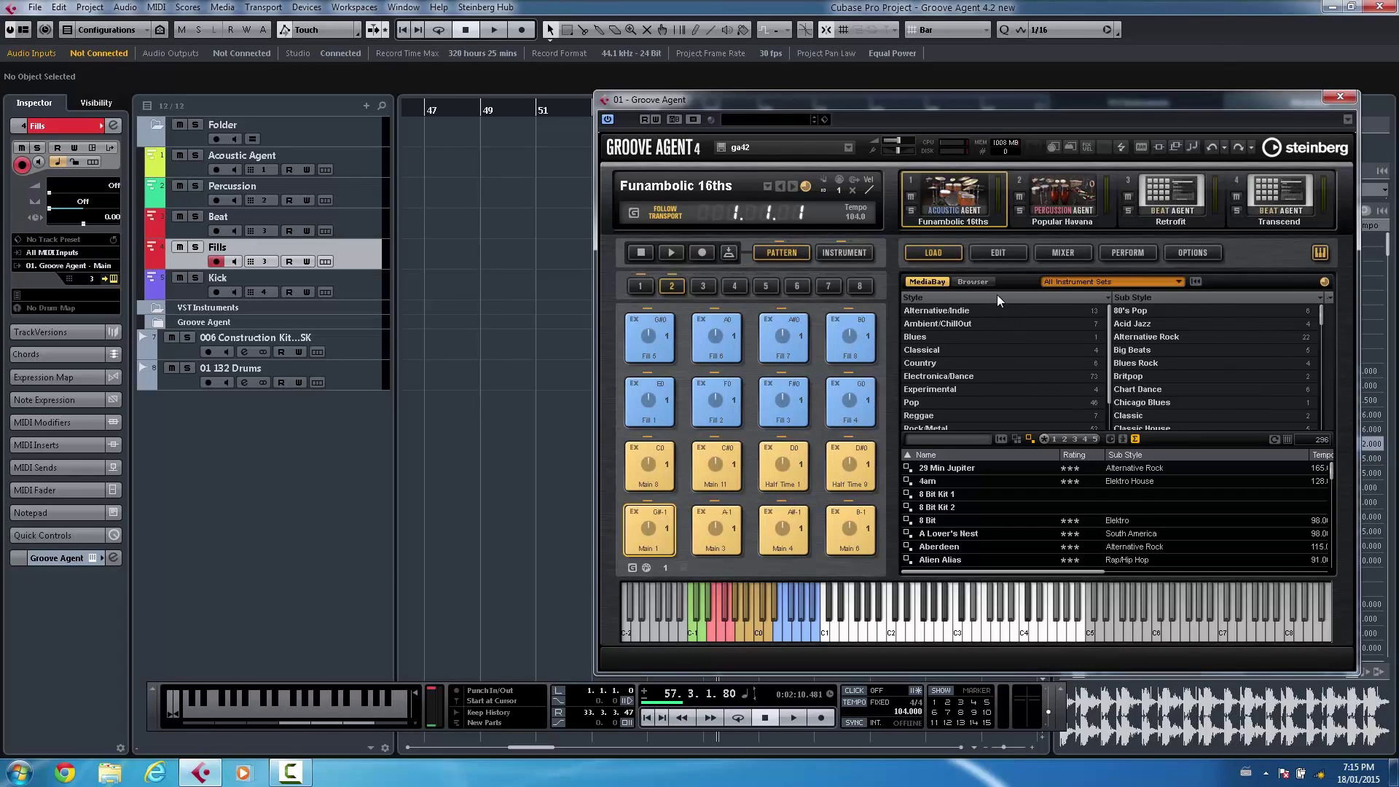
Show Groove Agent's file browser listing the GA 4.2 folder's MIDI groove and fill files
click(976, 282)
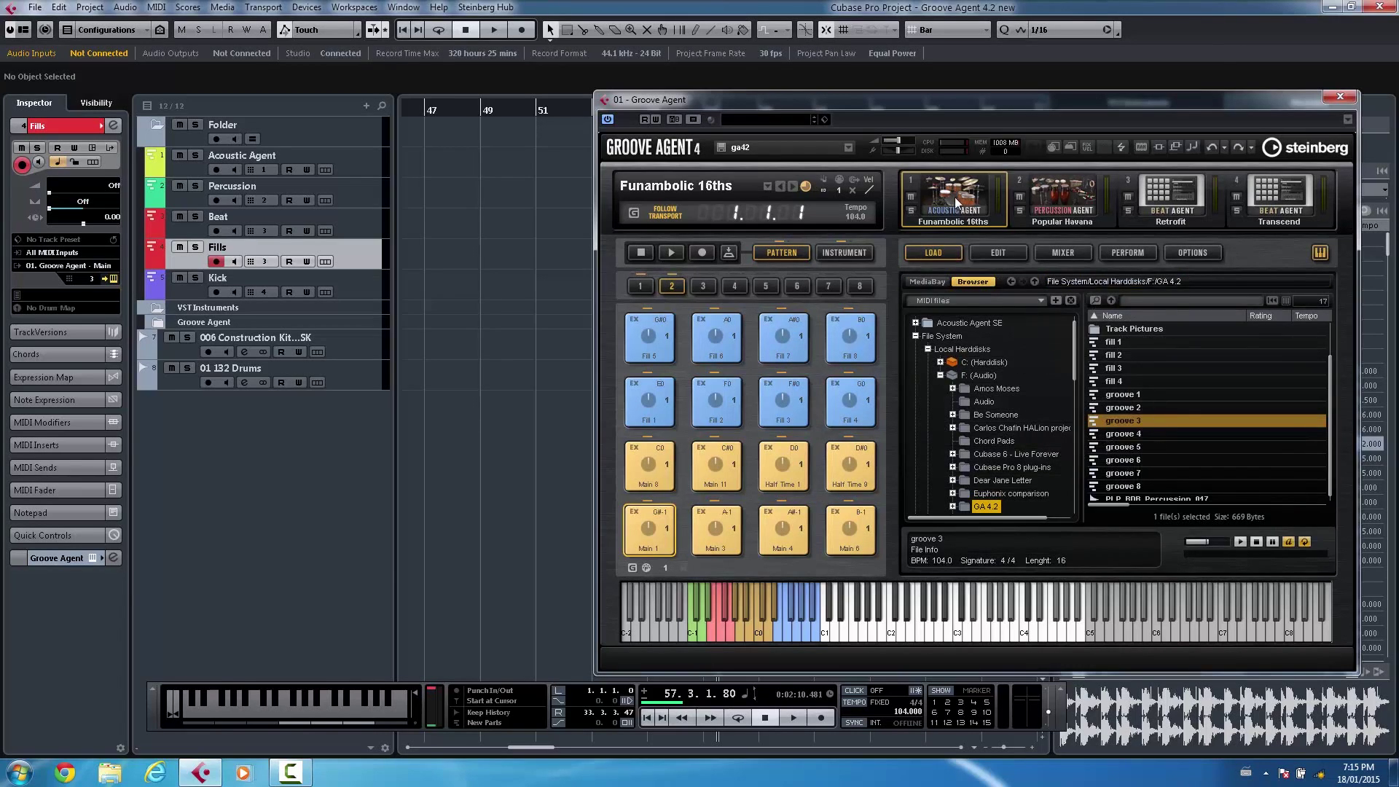
Preview the groove 1, fill 2 and groove 2 MIDI files
click(1134, 398)
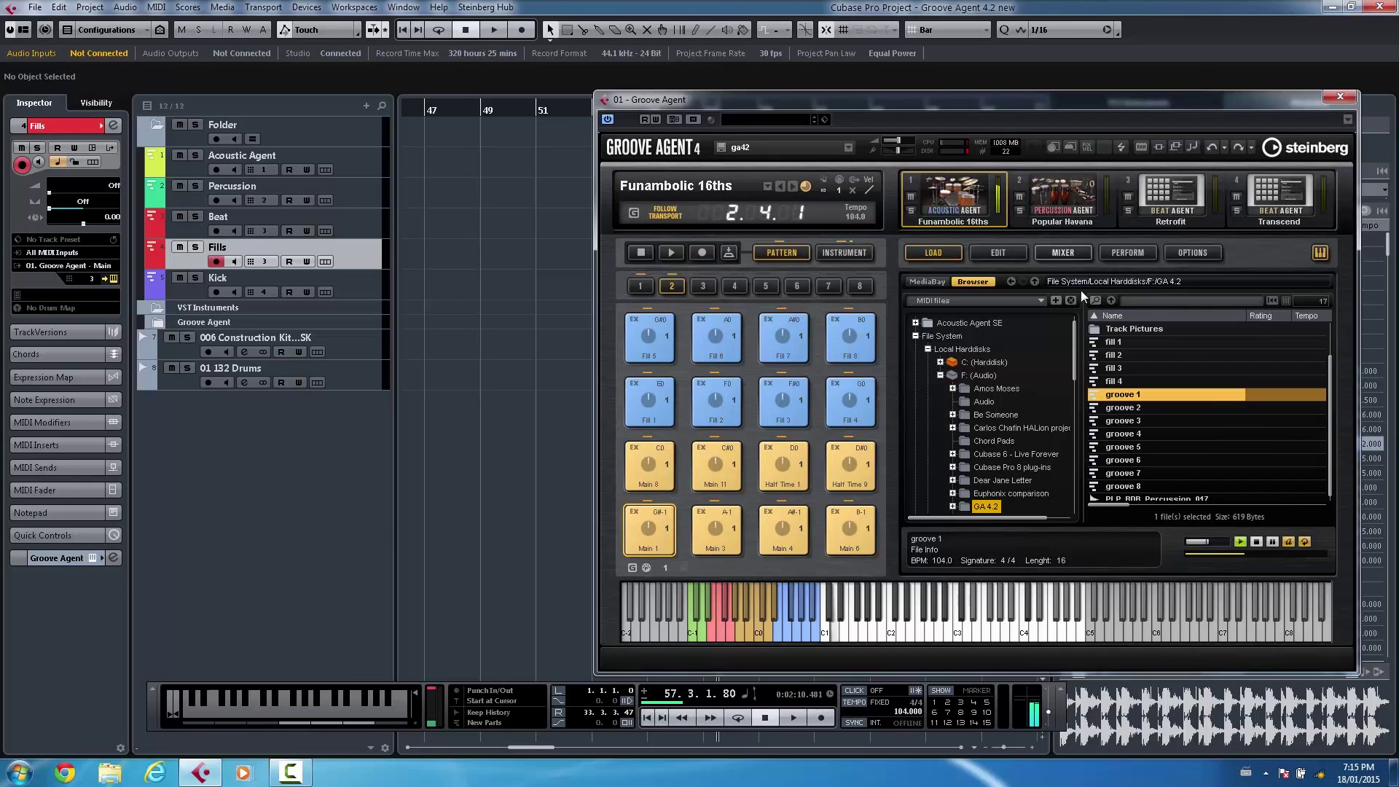
click(1119, 353)
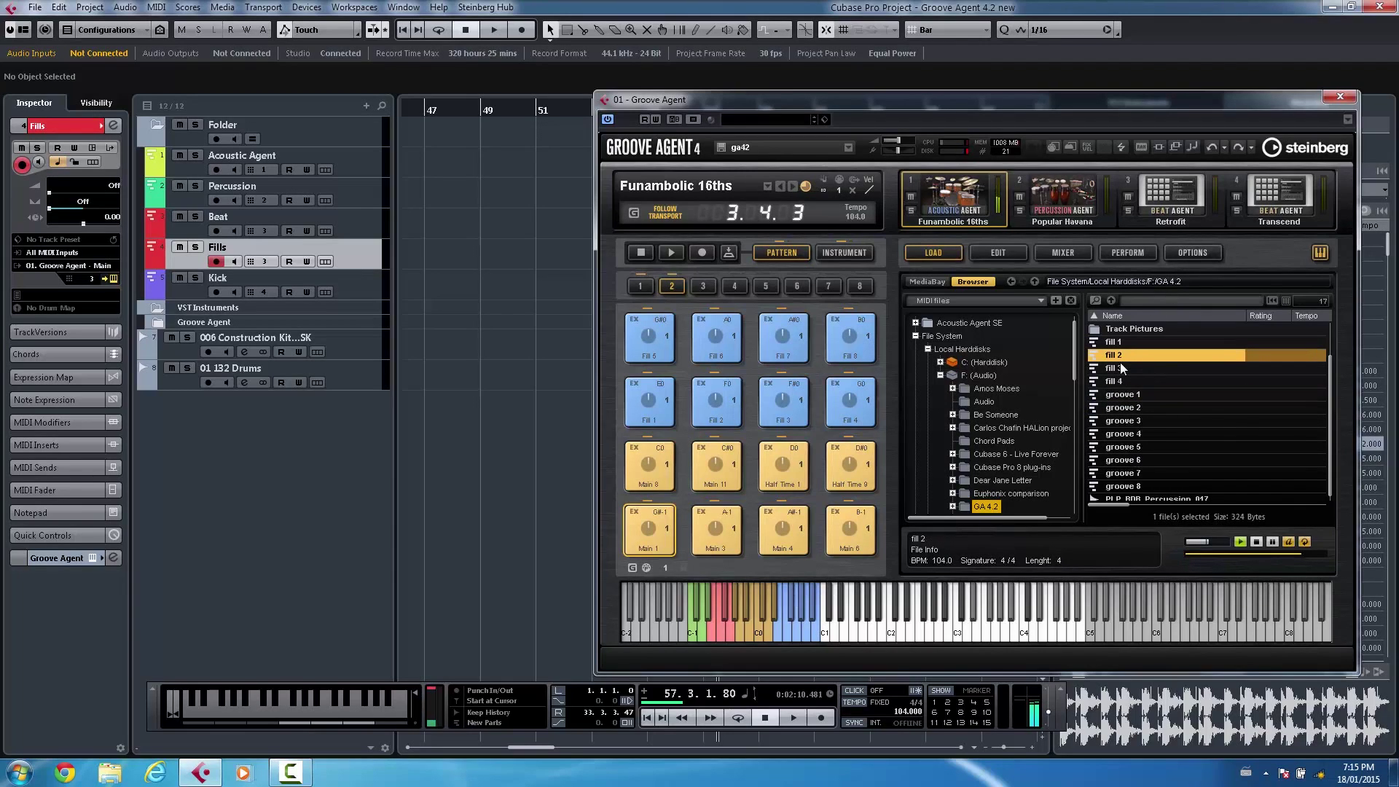
click(1128, 408)
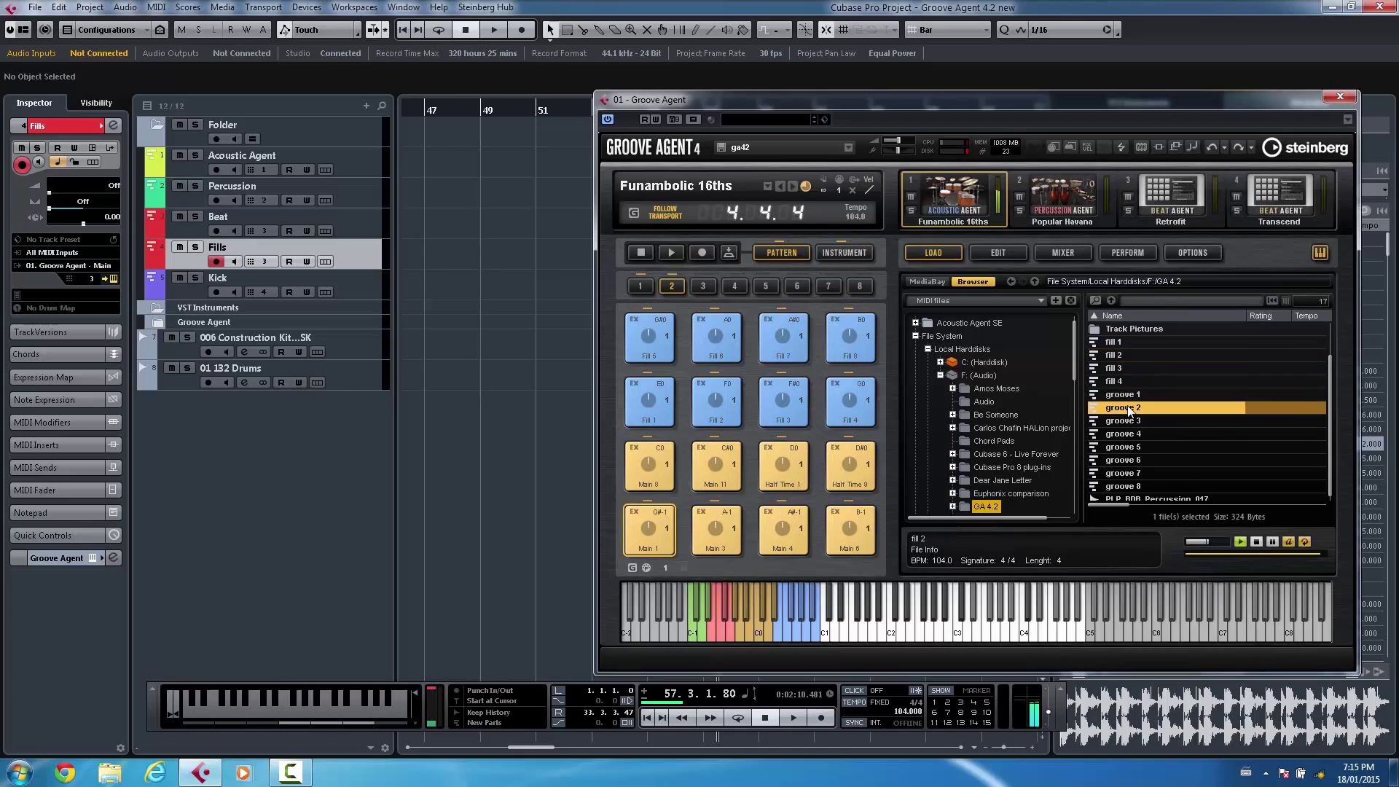
Preview groove 3 and drag it onto pad G3 of the Transcend beat agent
click(1169, 186)
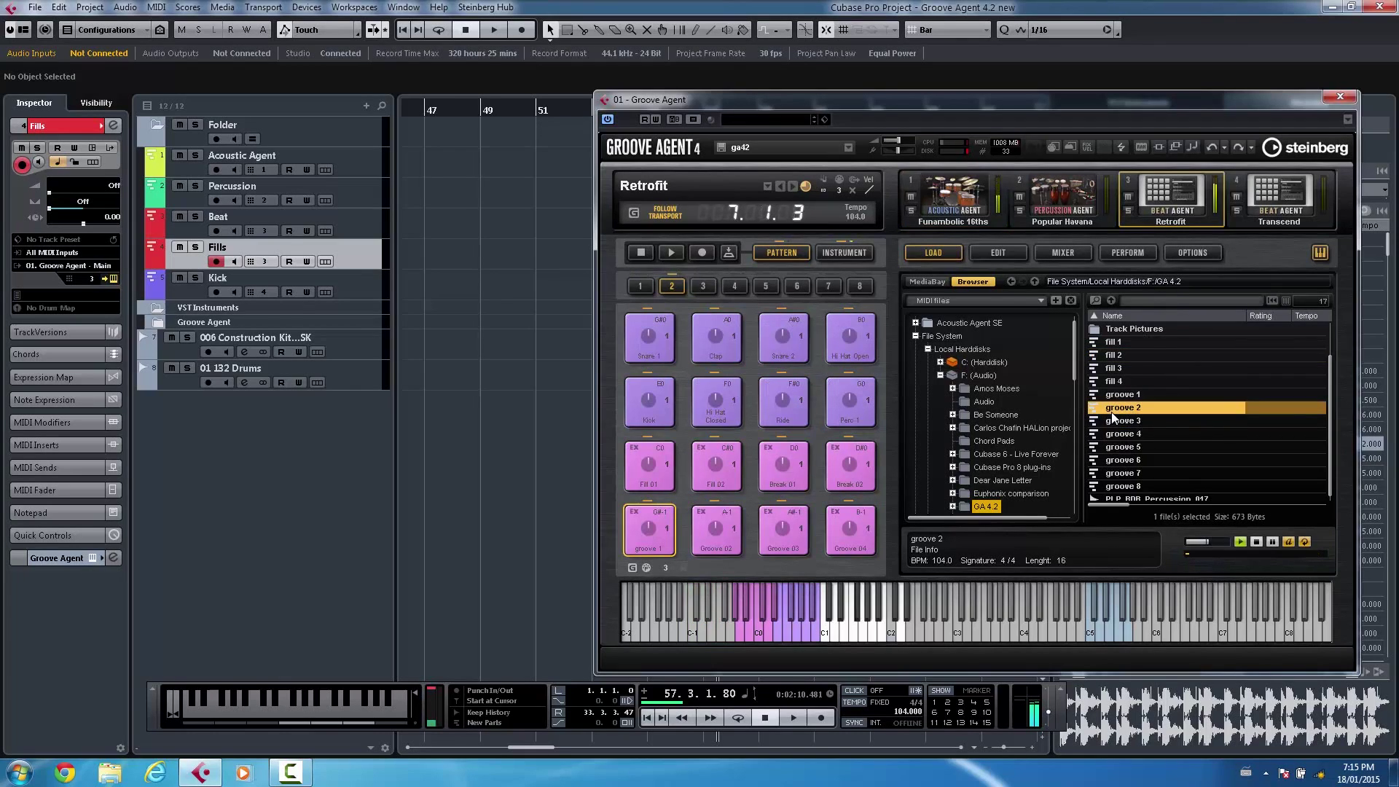
click(1270, 198)
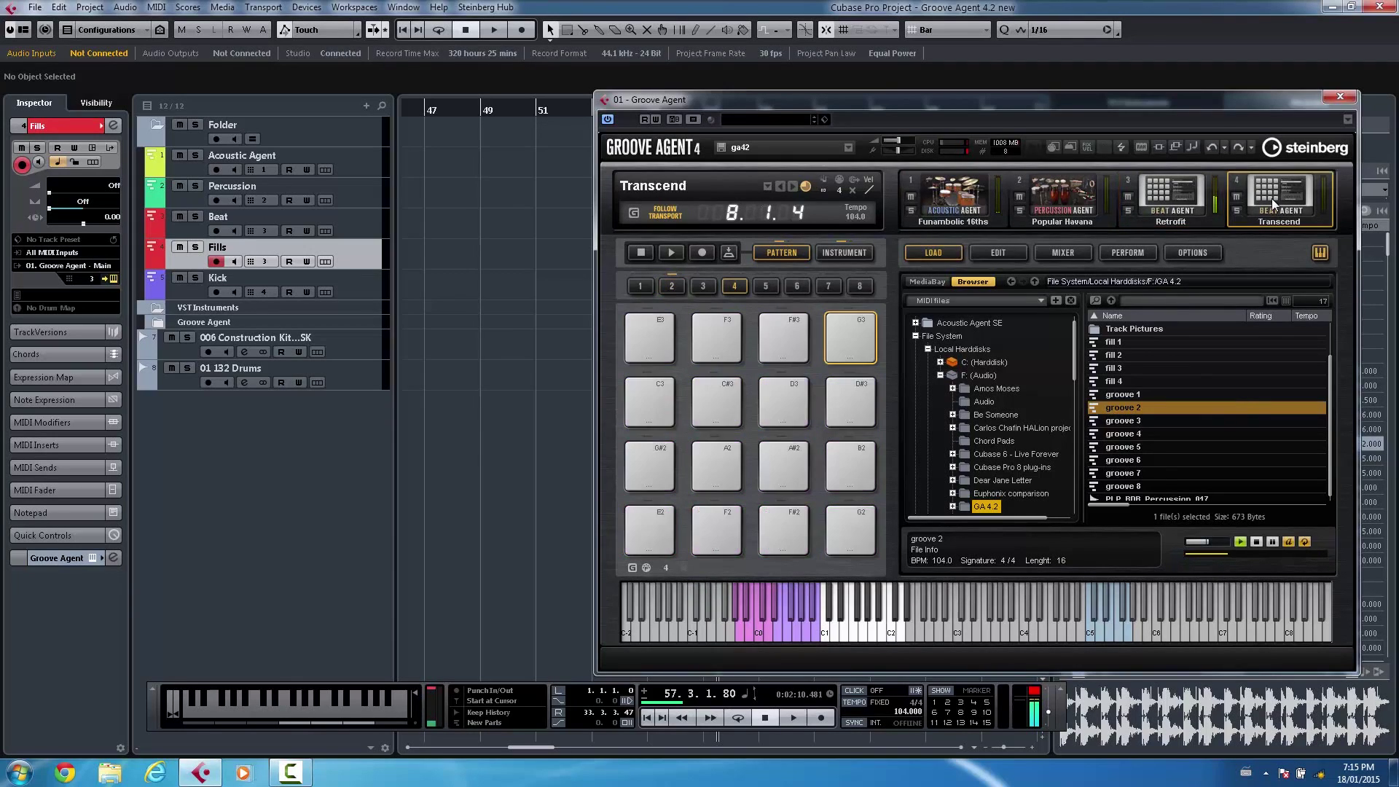
click(1134, 426)
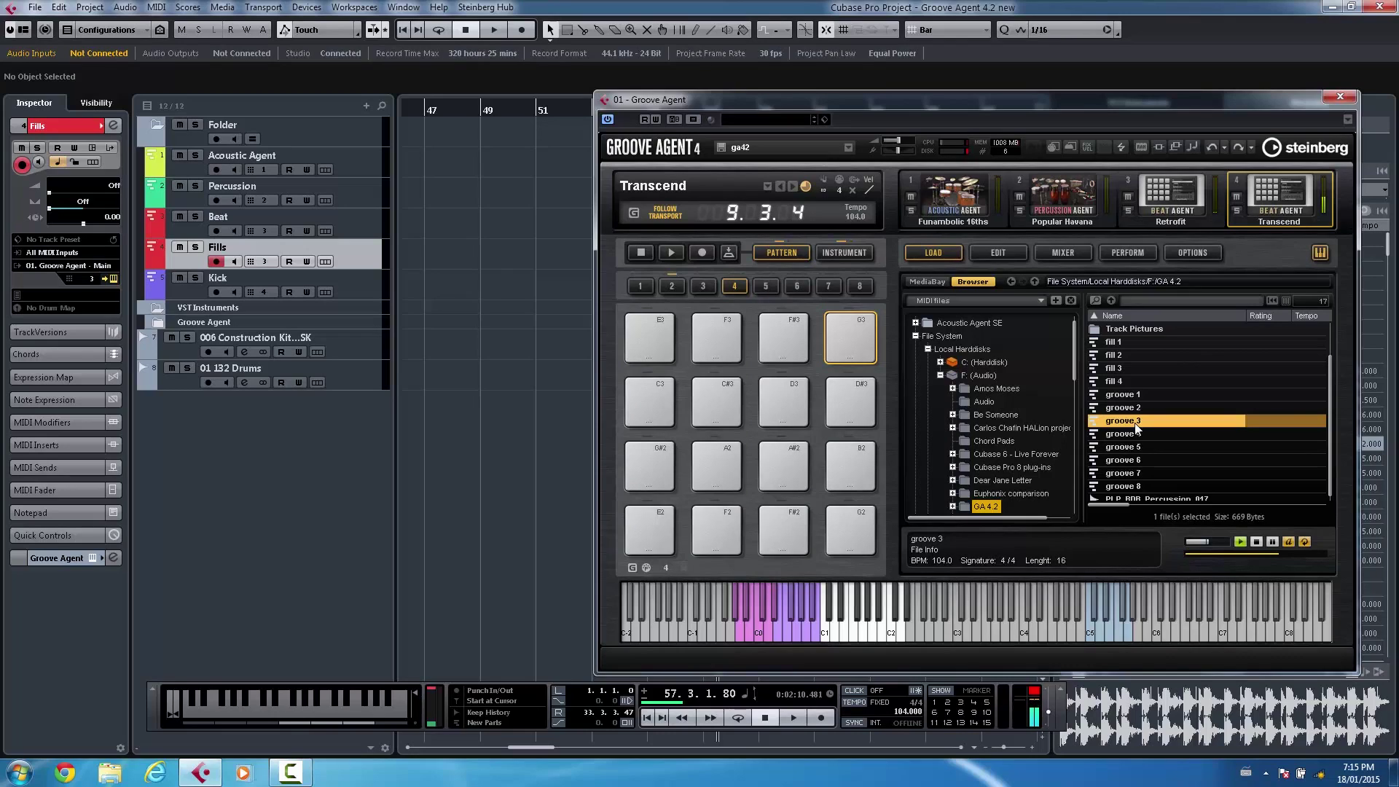
drag(1134, 423, 848, 342)
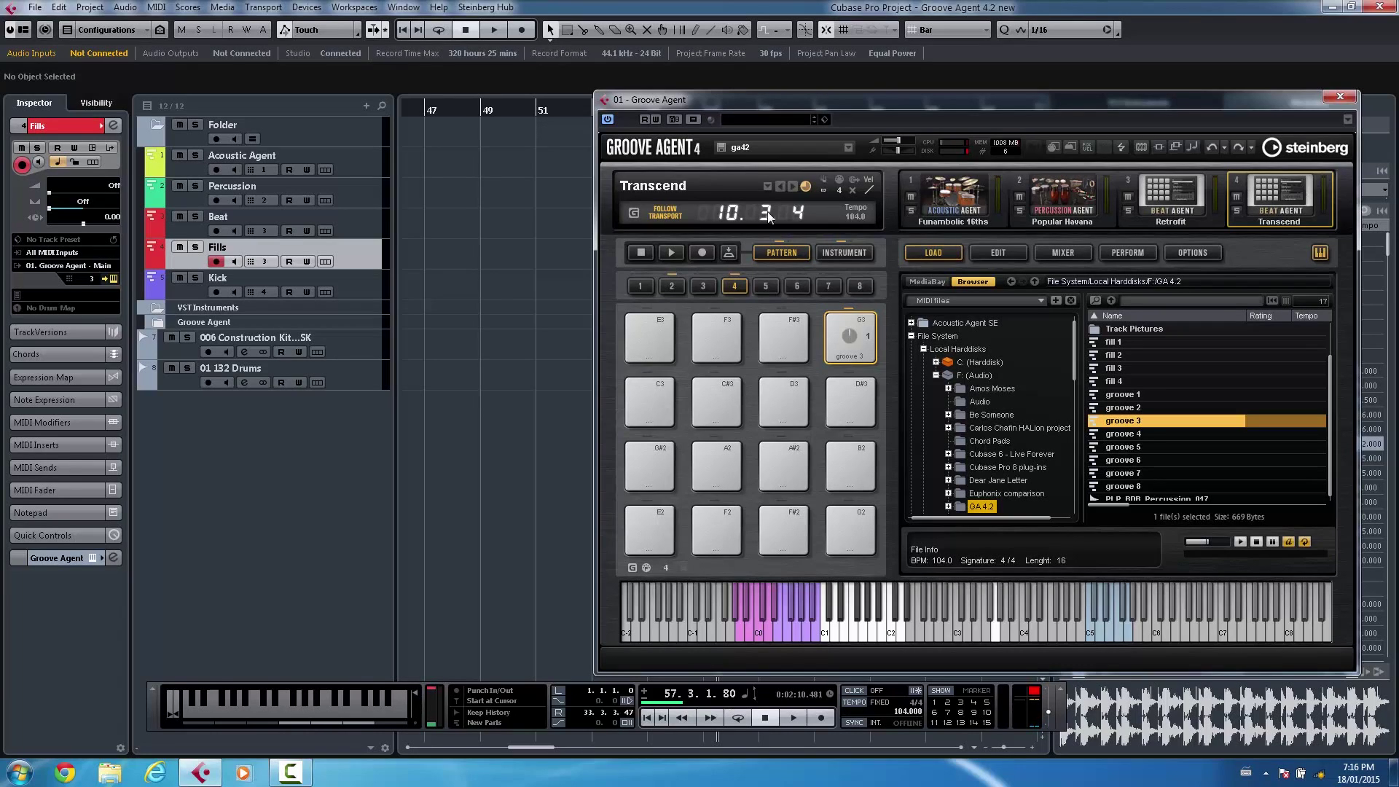
click(1178, 193)
Compare the Popular Havana and Retrofit kits, return to Funambolic 16ths, and enable Follow Transport
click(1066, 187)
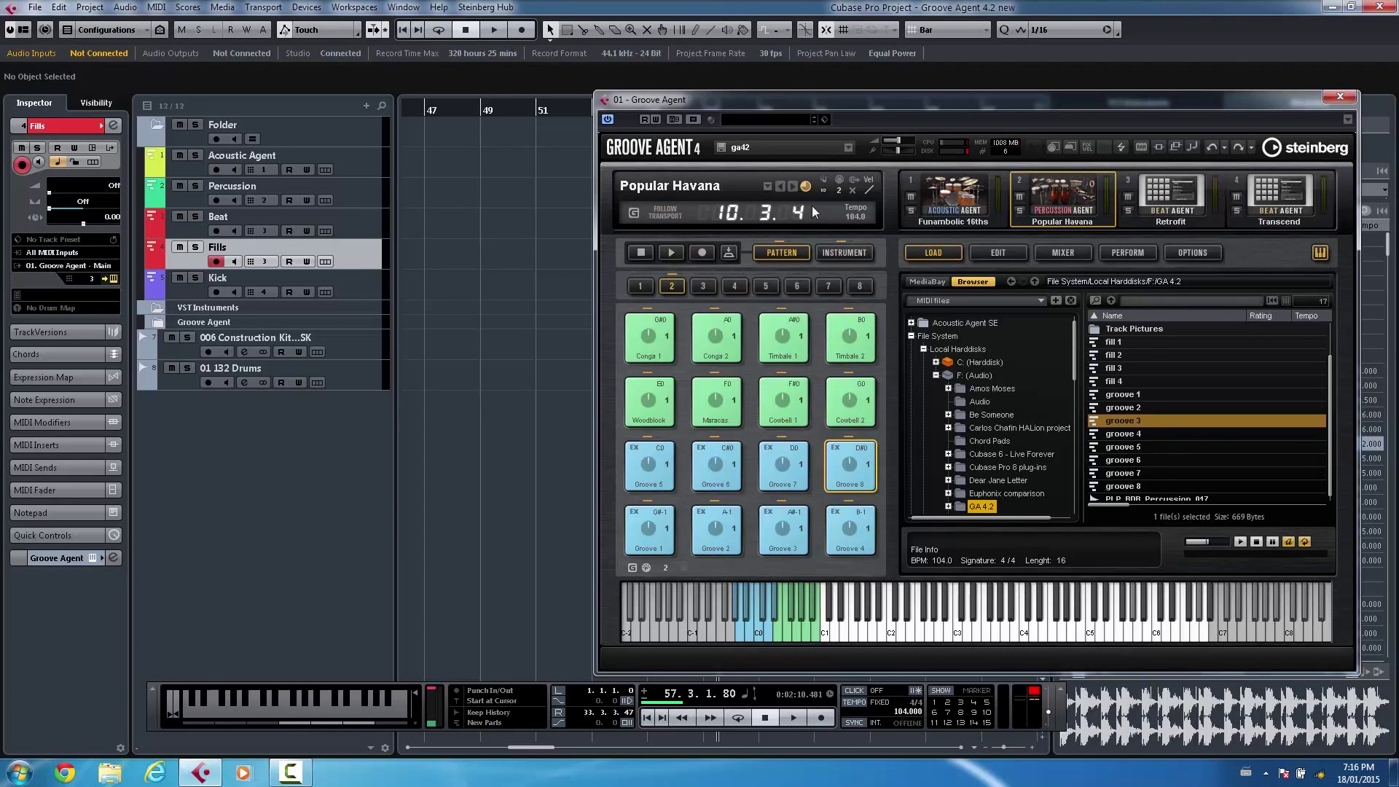
click(1168, 195)
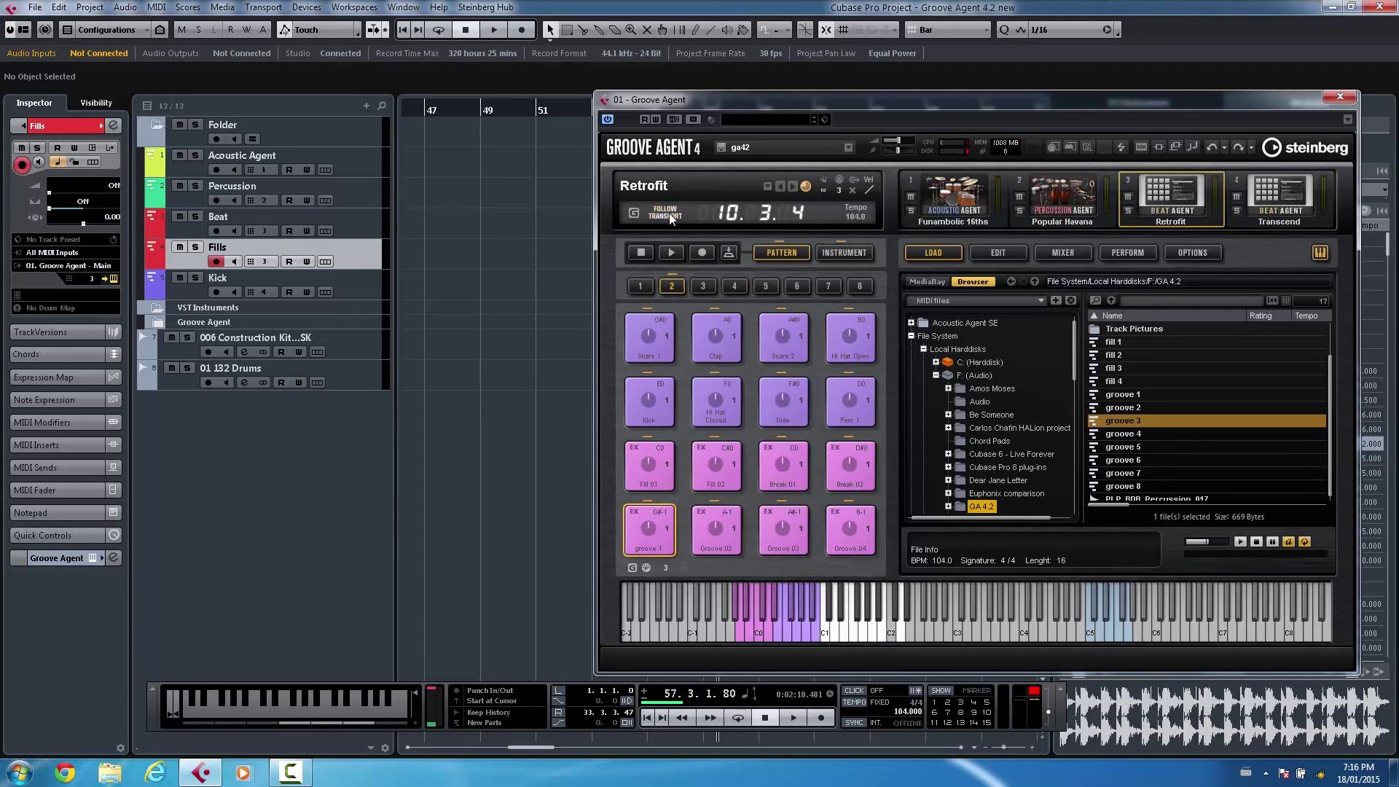
click(1039, 193)
click(951, 190)
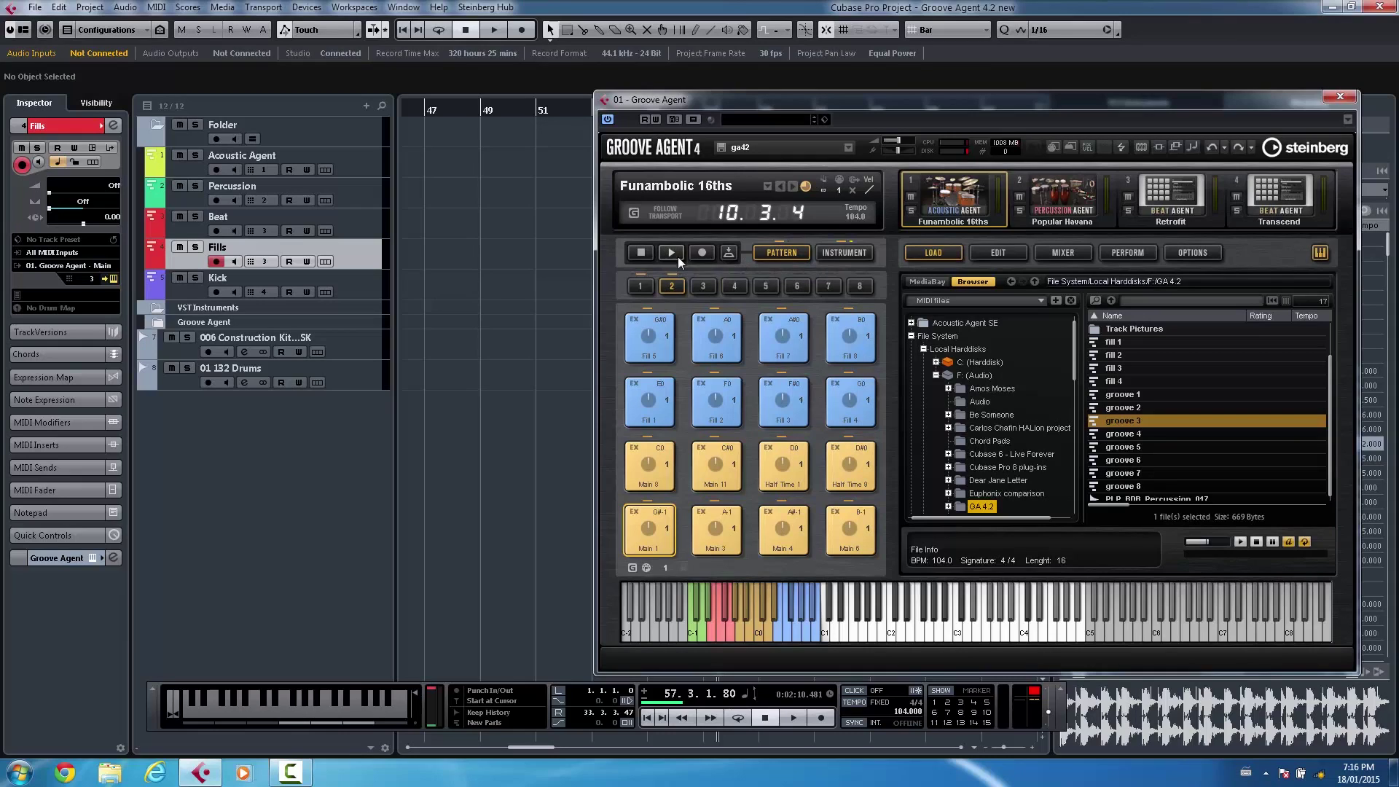
click(676, 214)
Start Cubase playback, stopping and restarting once, and show the Popular Havana percussion kit
click(796, 715)
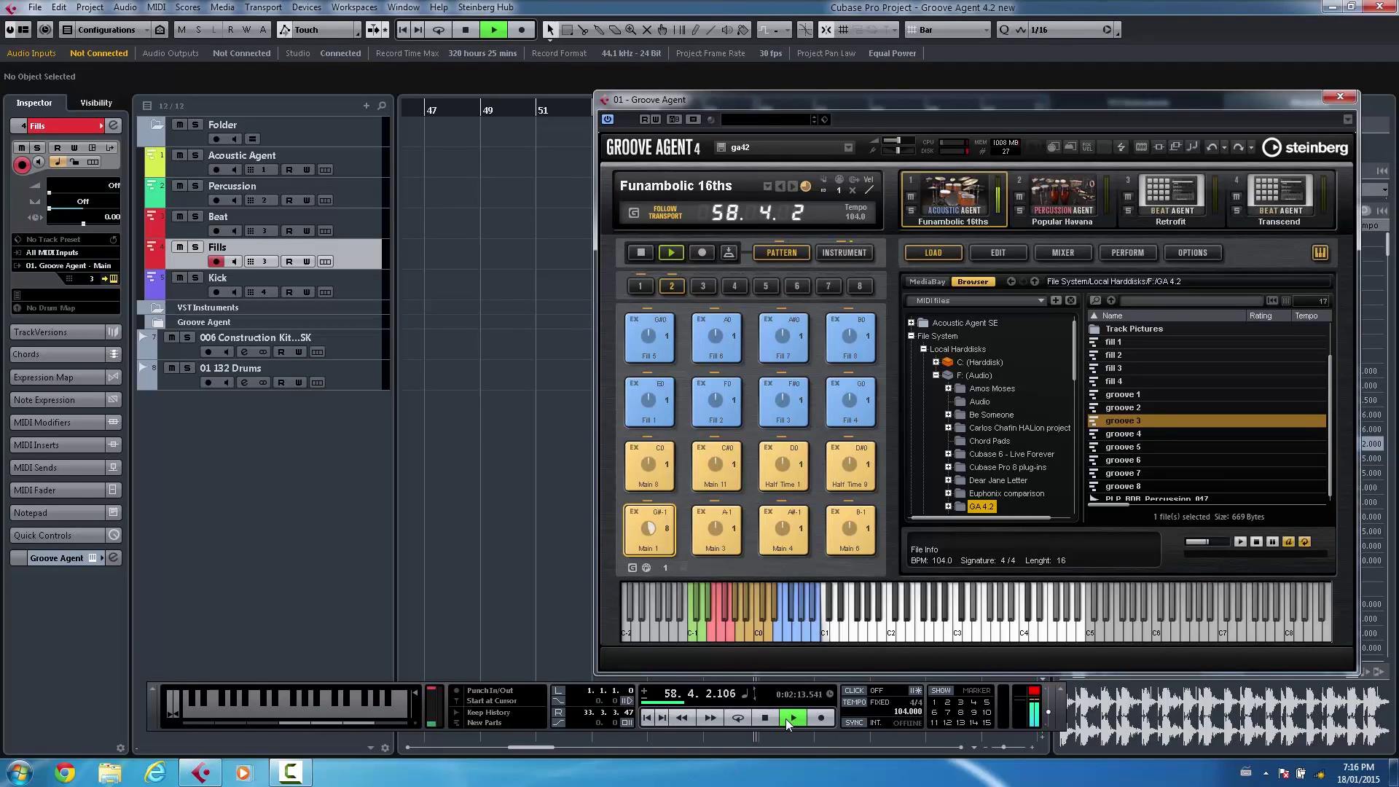
click(765, 718)
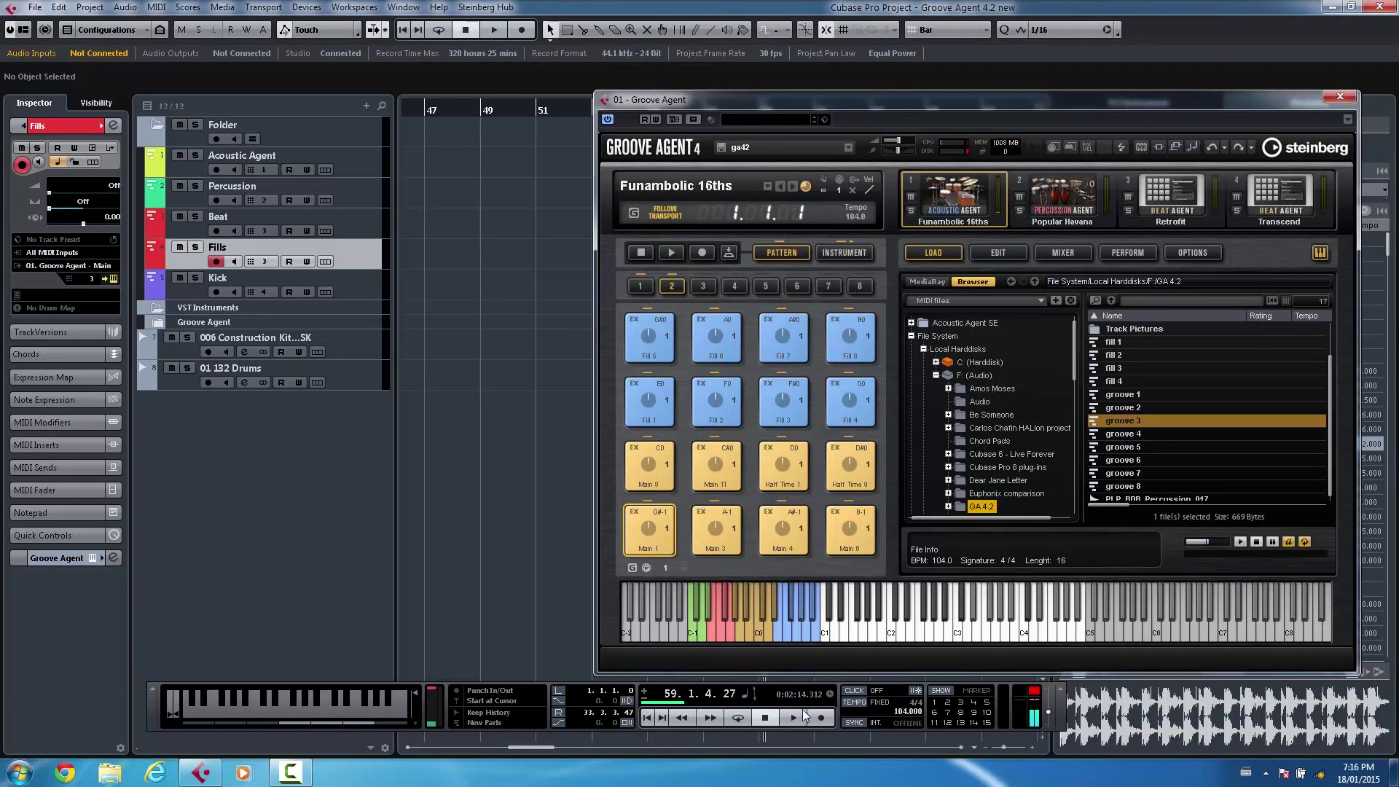
click(793, 718)
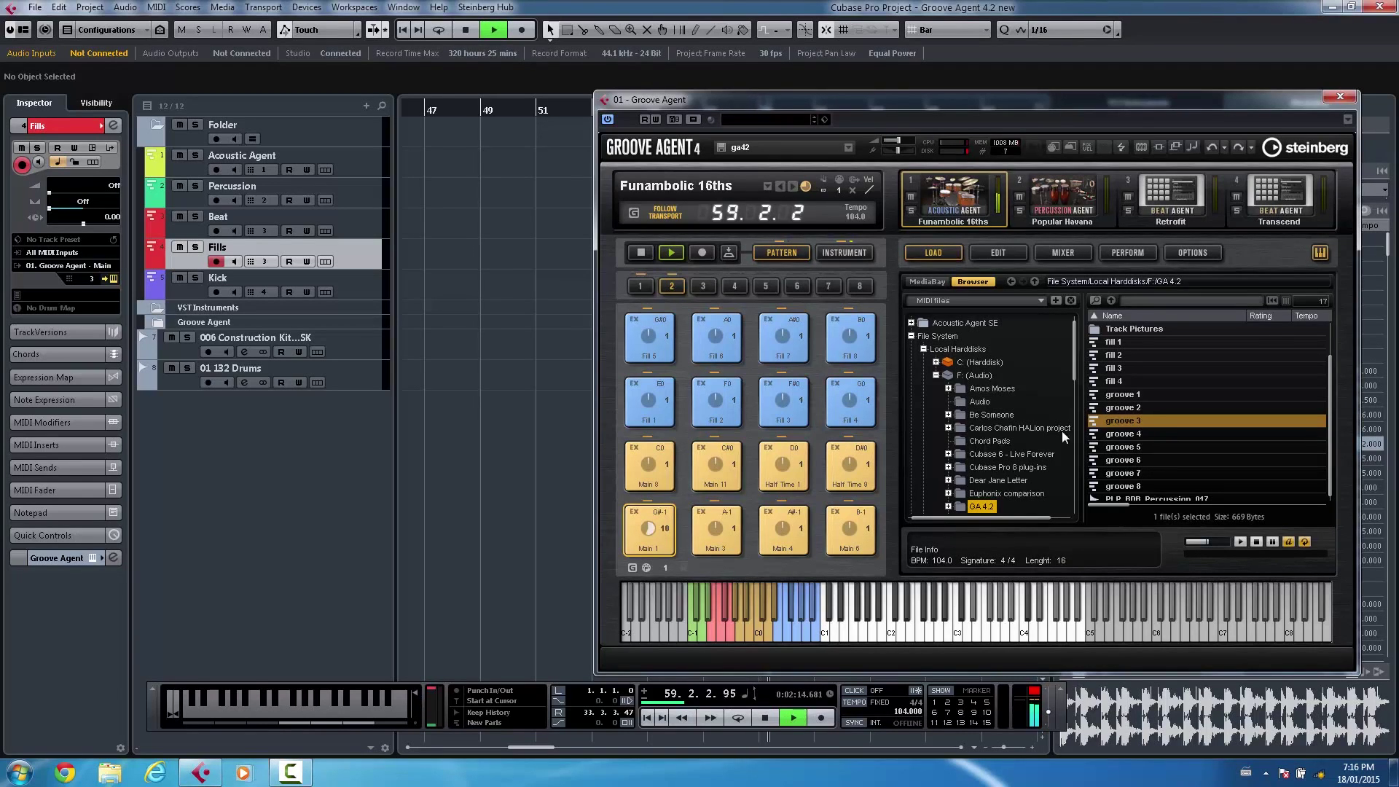
click(1087, 208)
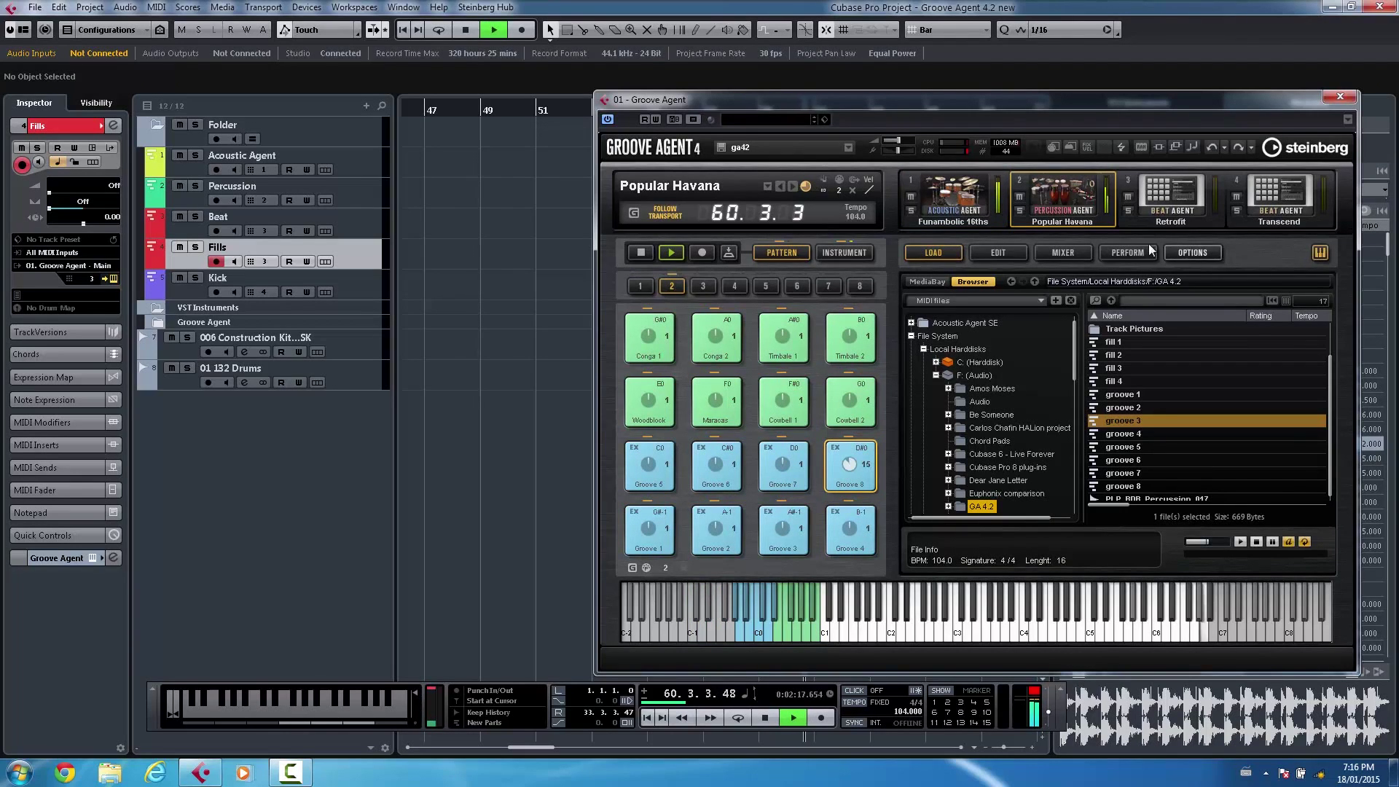
Lower the Popular Havana fader in the kit mixer, then show Transcend's groove 3 pad settings
click(1063, 252)
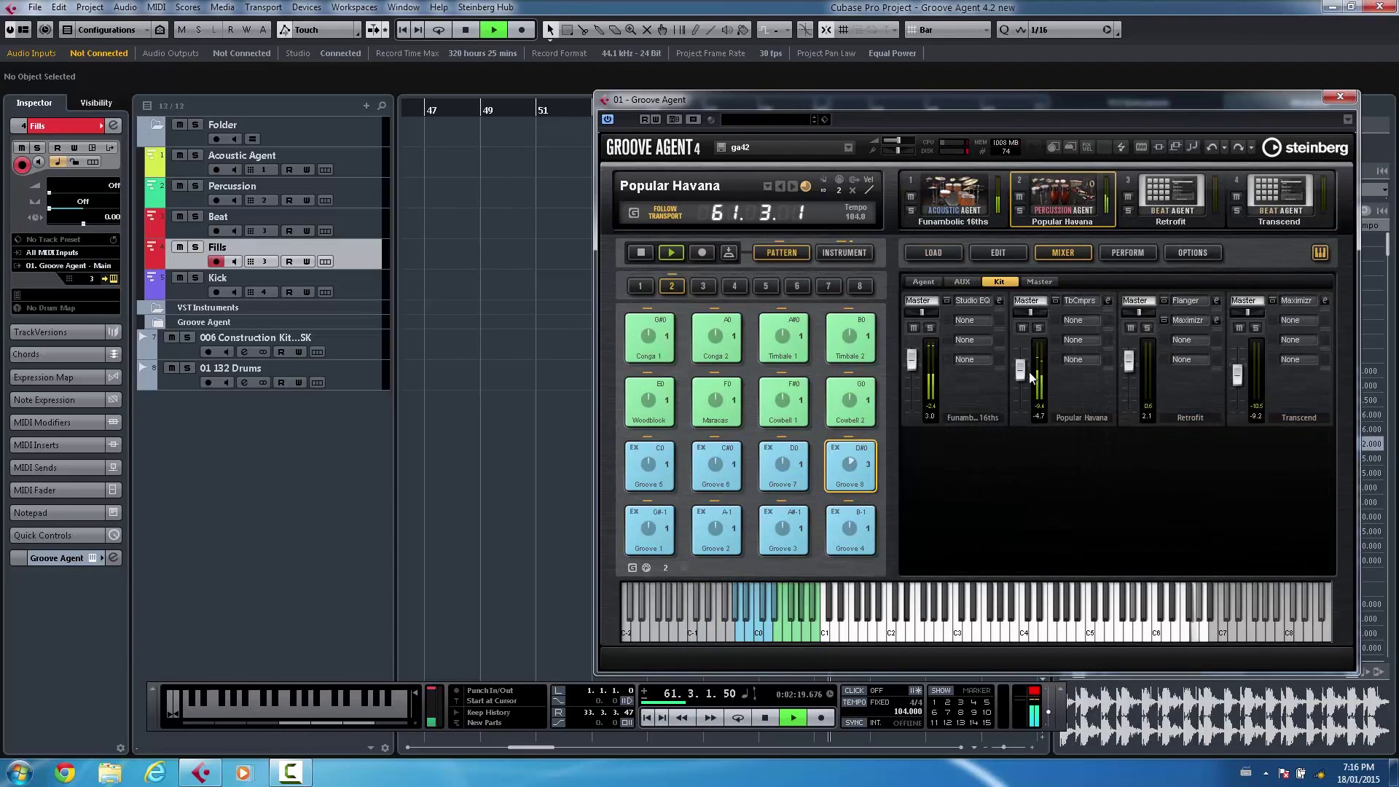
drag(1021, 370, 1022, 375)
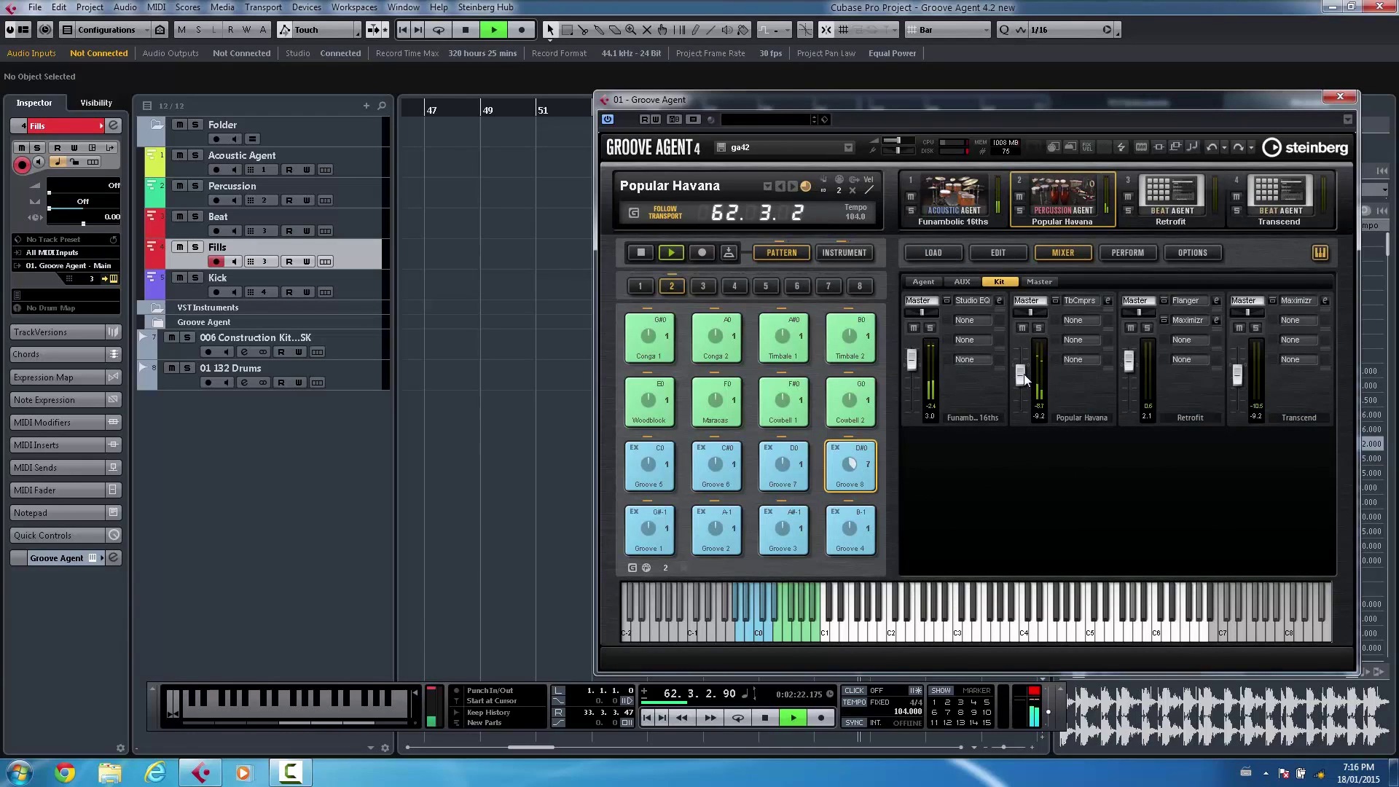
click(1185, 204)
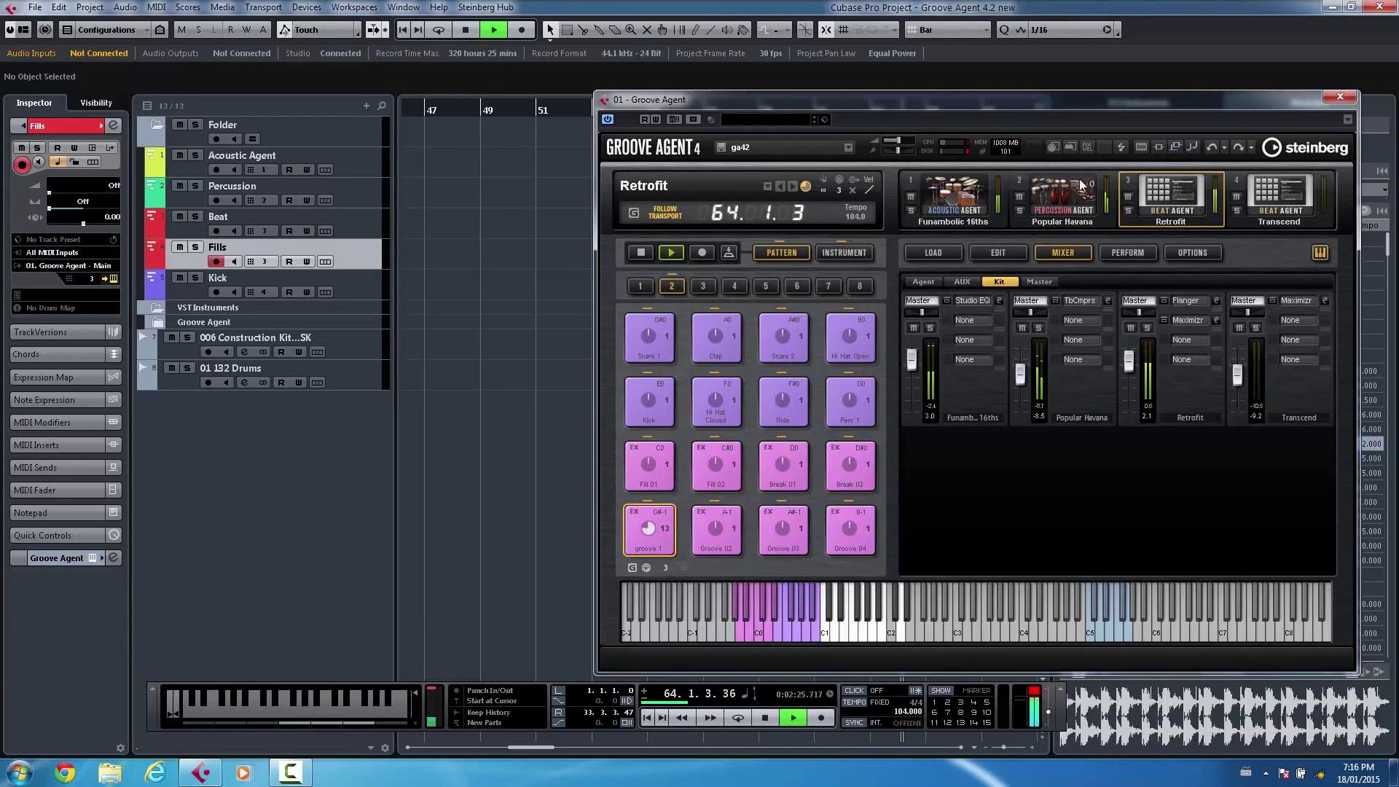
click(980, 251)
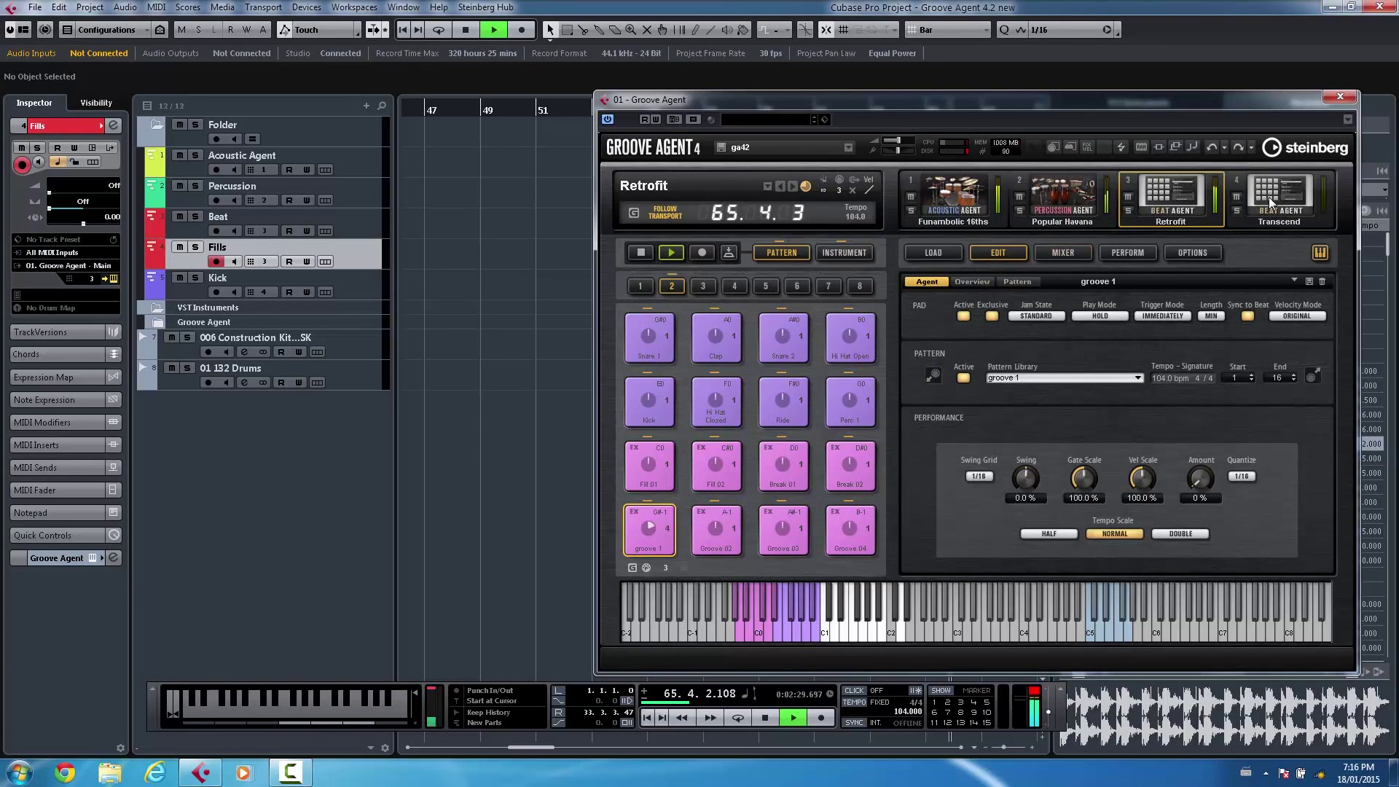
click(1269, 197)
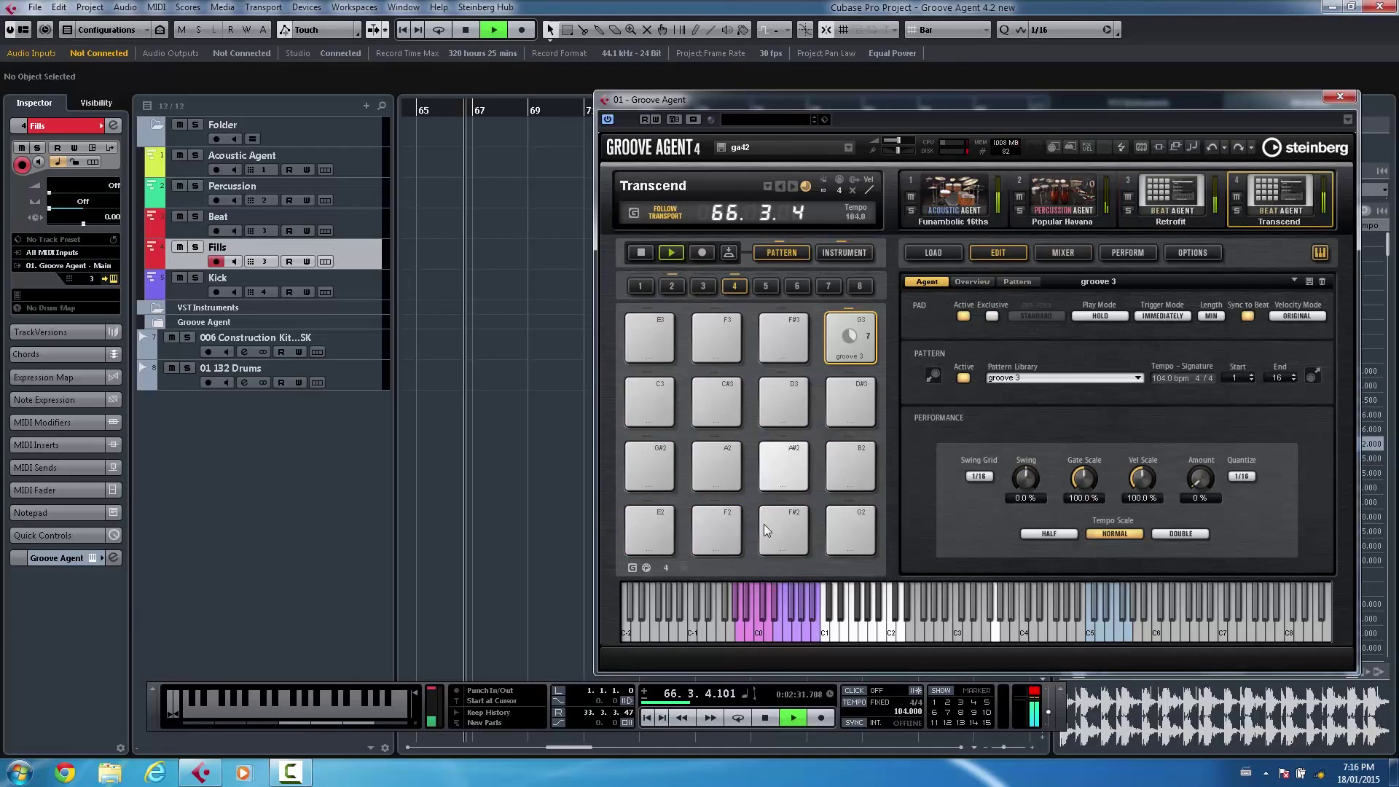
Stop playback, toggle Follow Transport, and show the Overview page with Funambolic 16ths selected
click(769, 719)
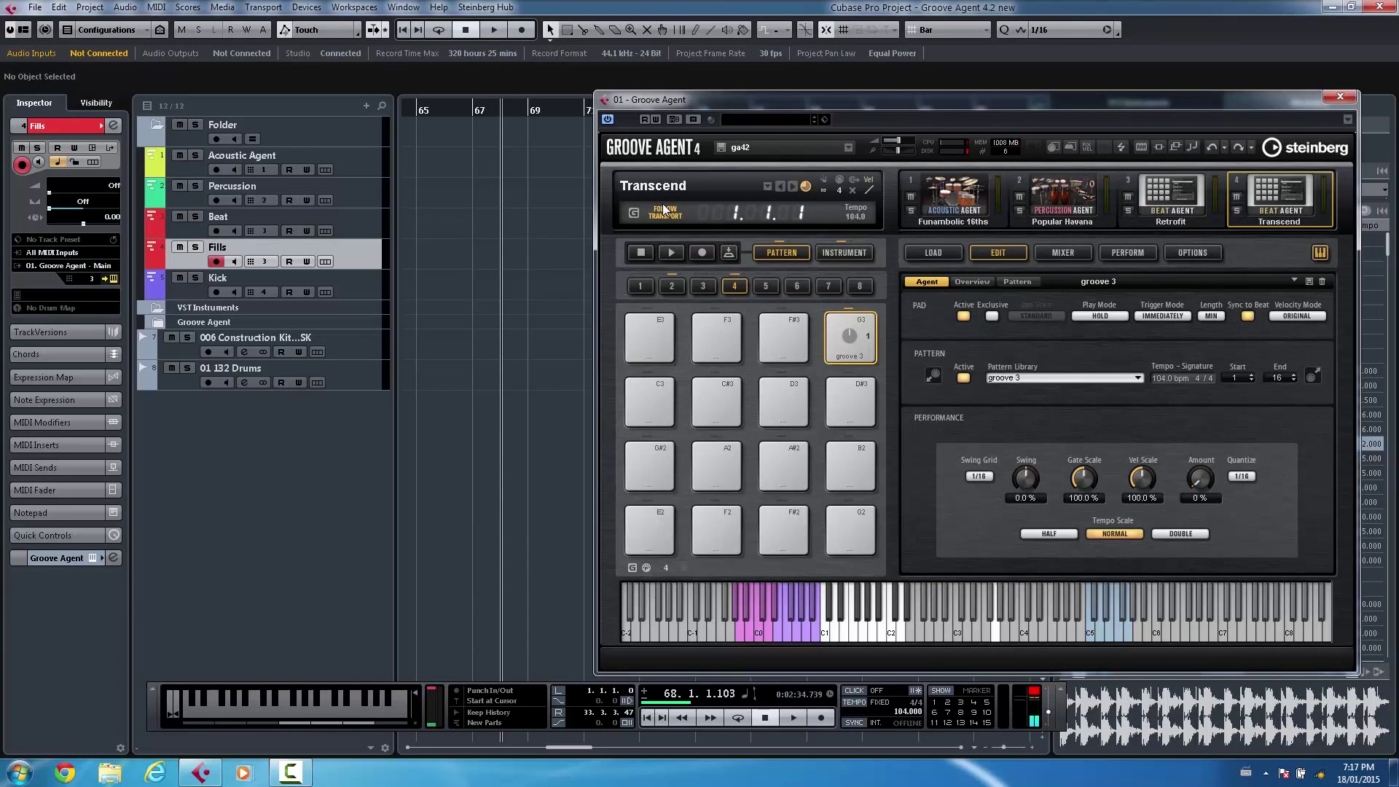
click(668, 217)
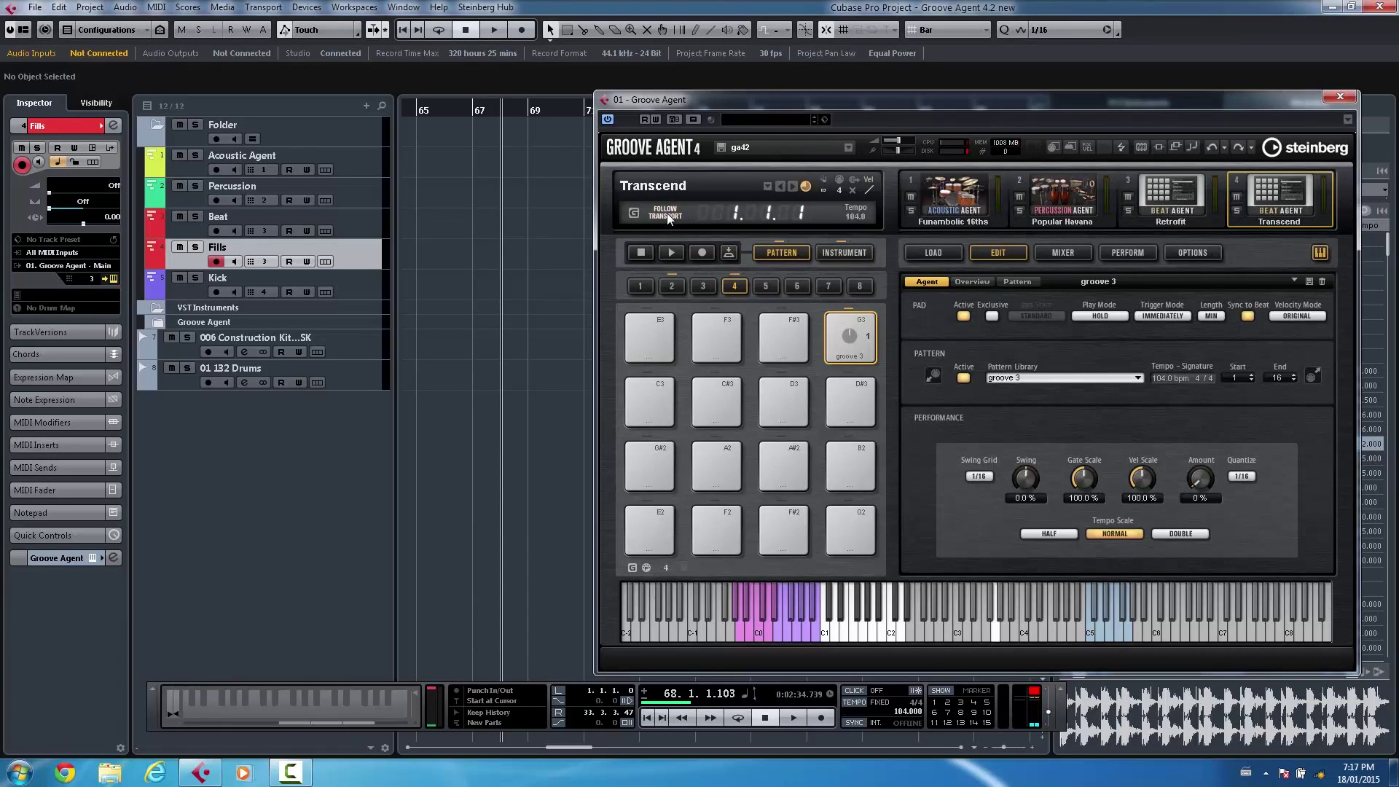
click(971, 205)
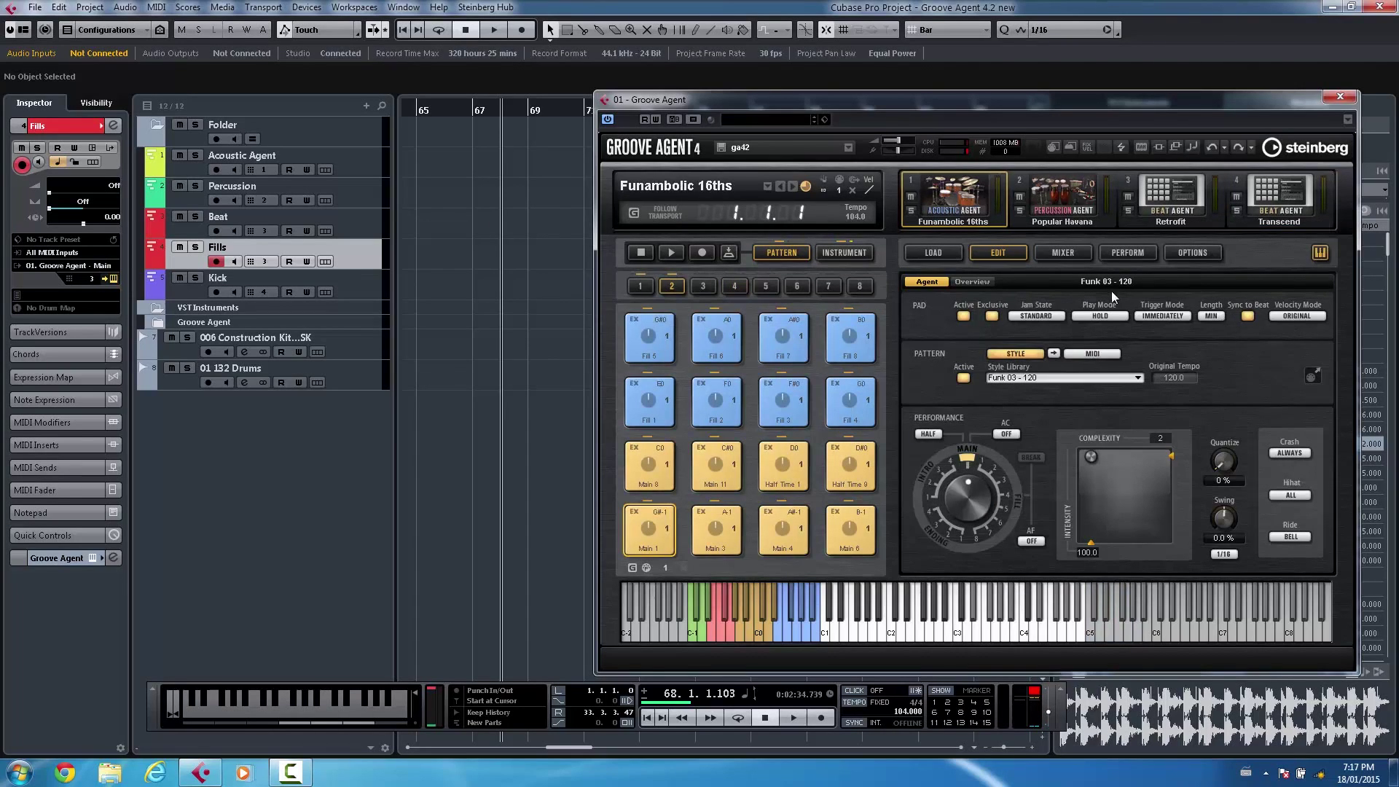
click(1065, 252)
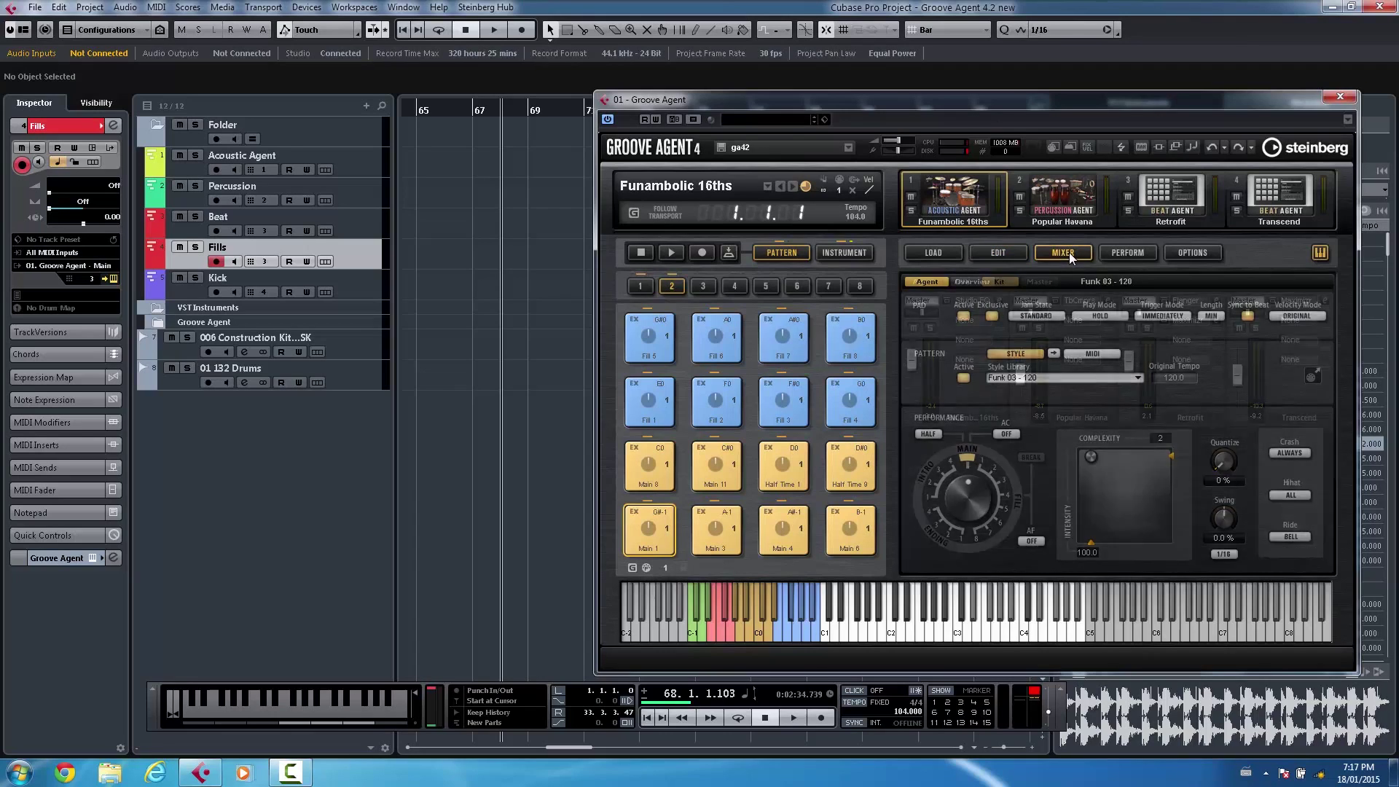
click(1008, 255)
click(973, 281)
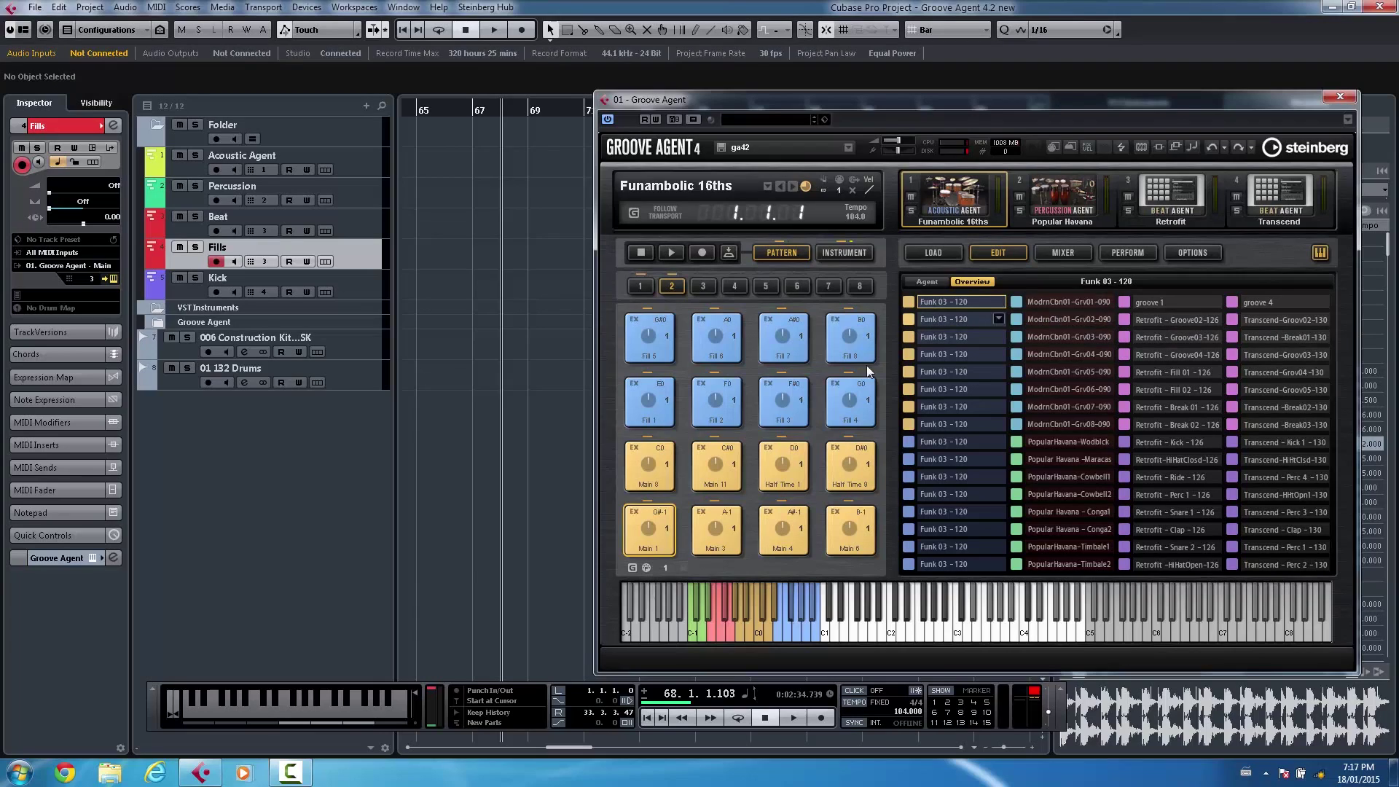
Play Funambolic 16ths in Groove Agent's own player, auditioning Main 1, Main 8 and Main 3
click(674, 530)
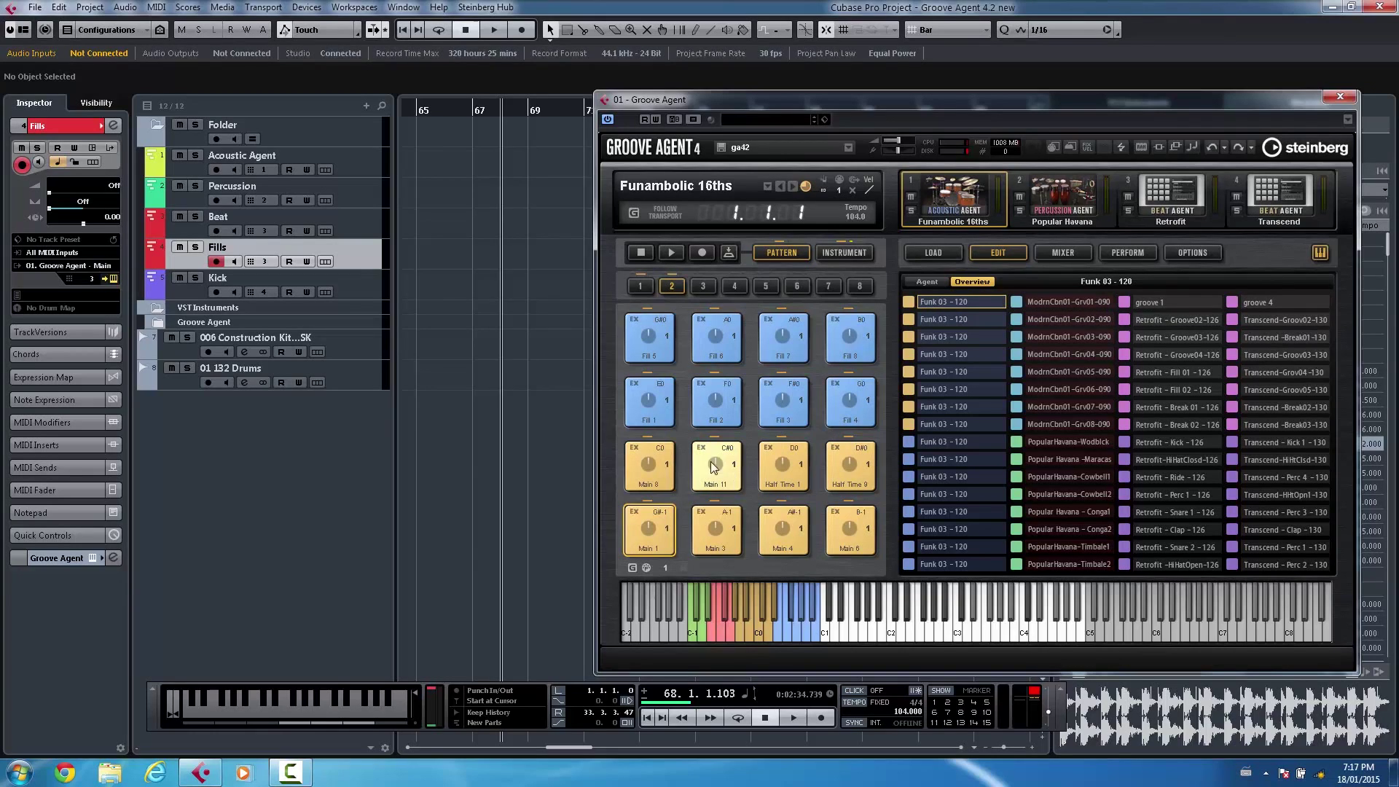
click(634, 213)
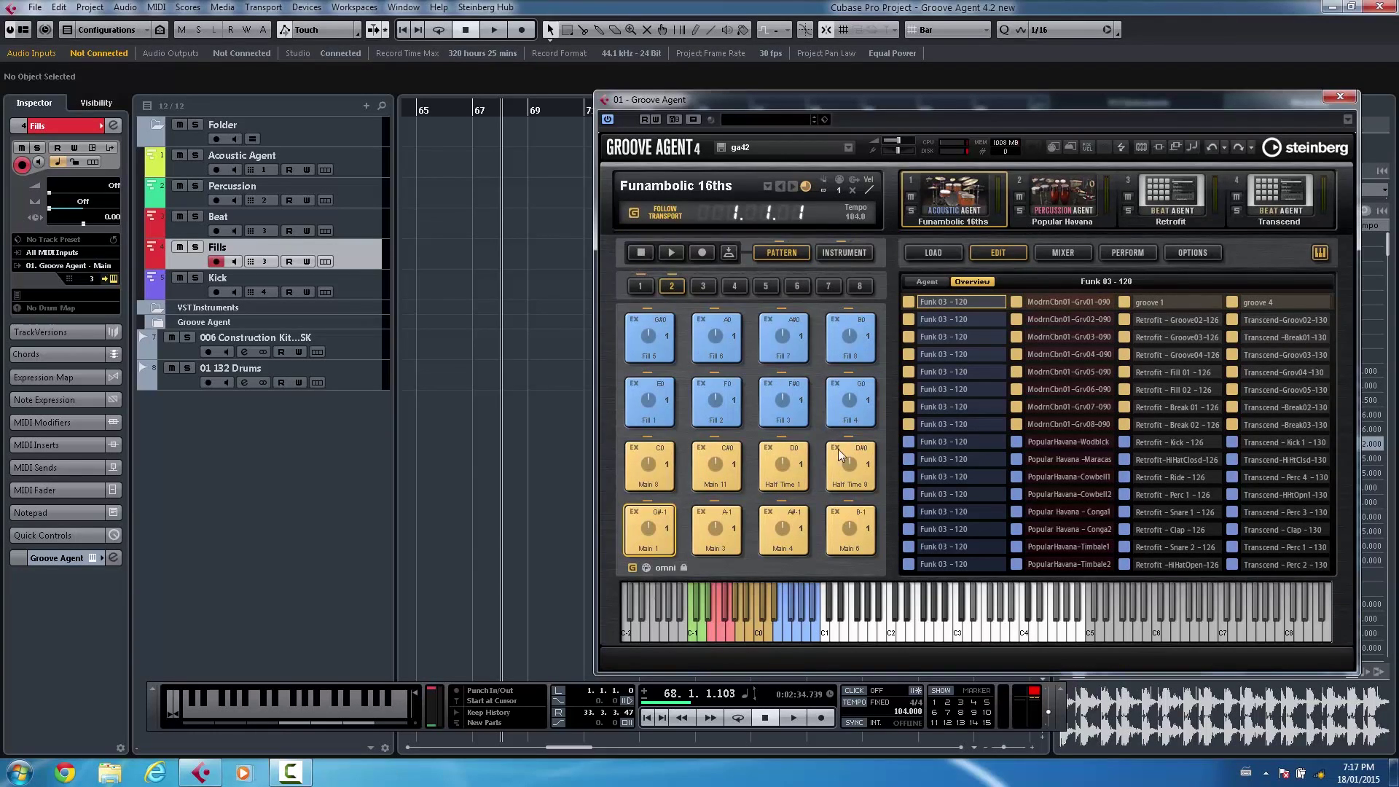
click(671, 251)
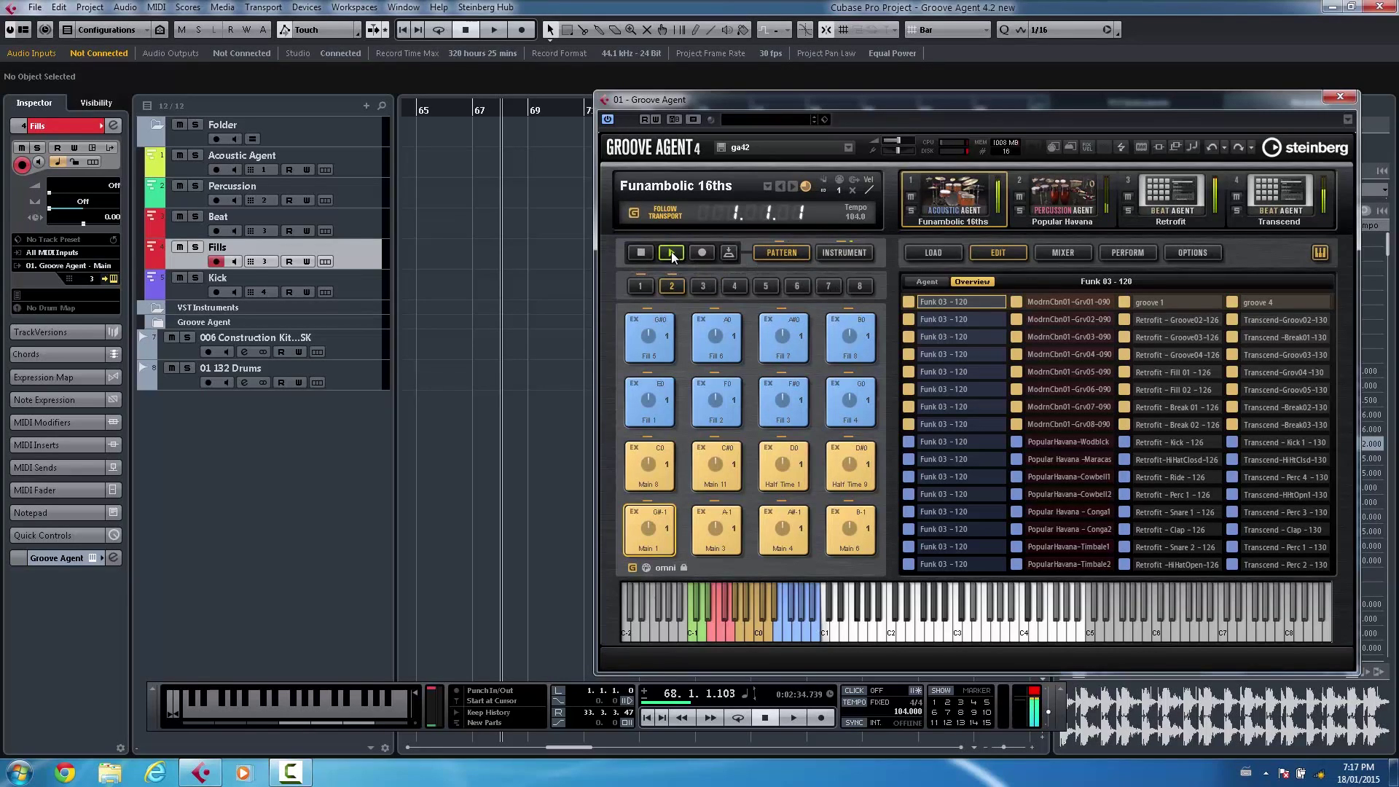
click(654, 462)
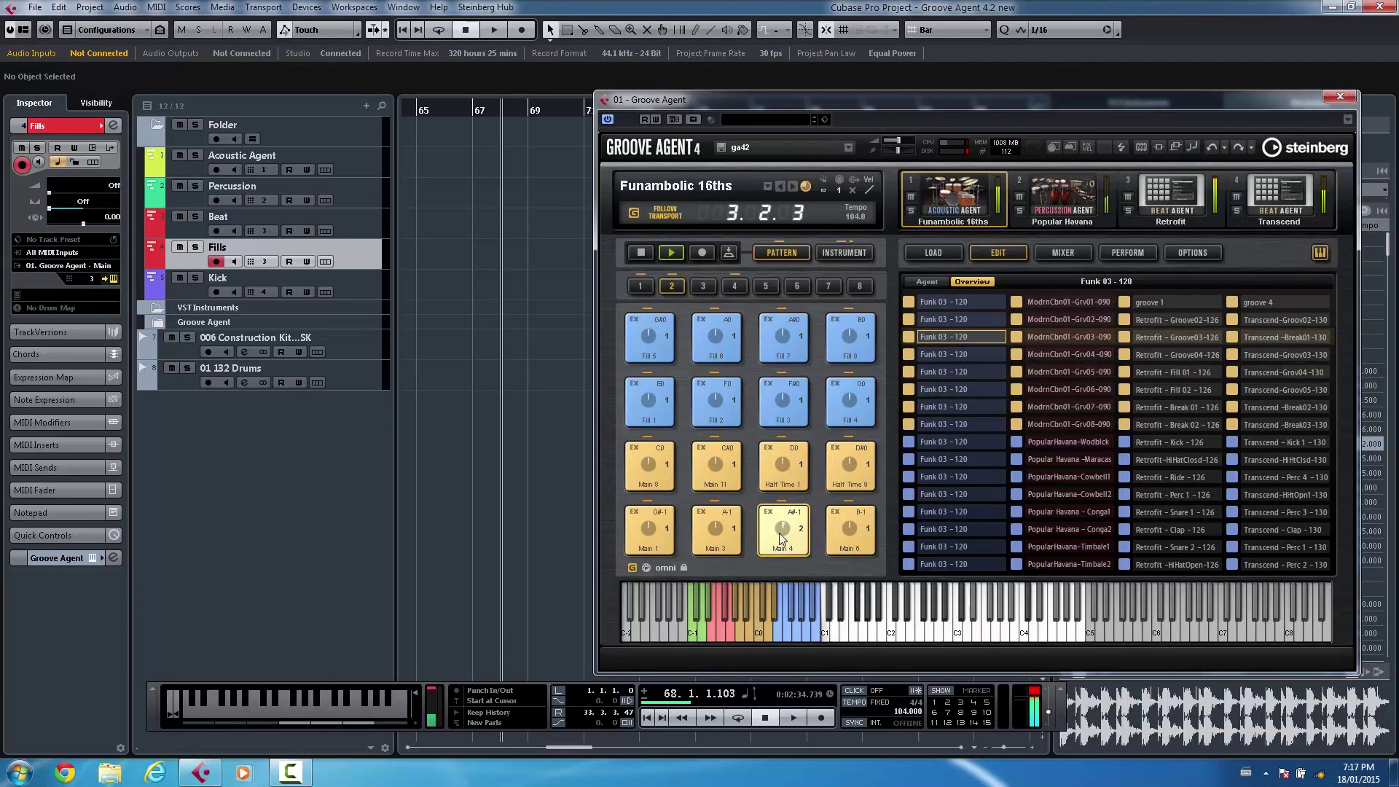
click(722, 526)
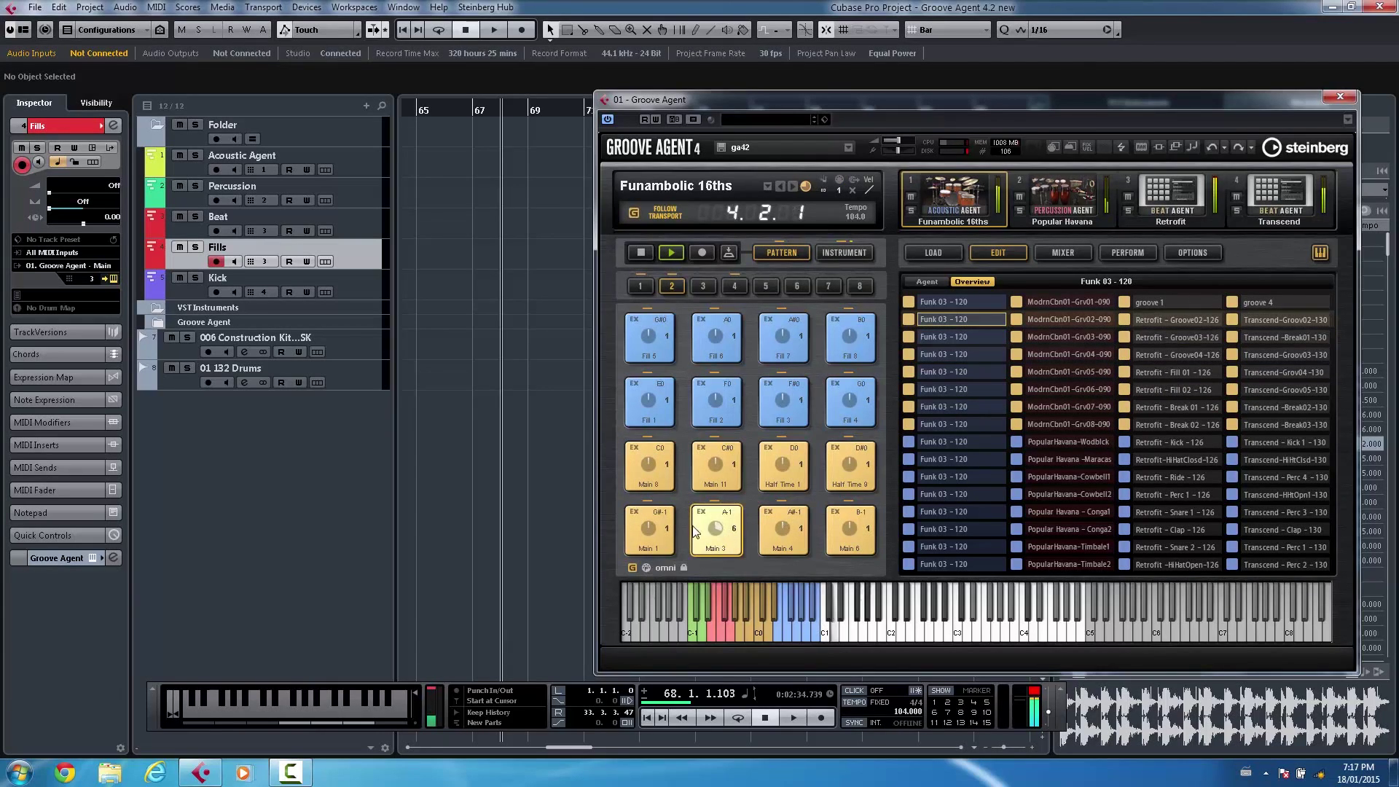
click(649, 526)
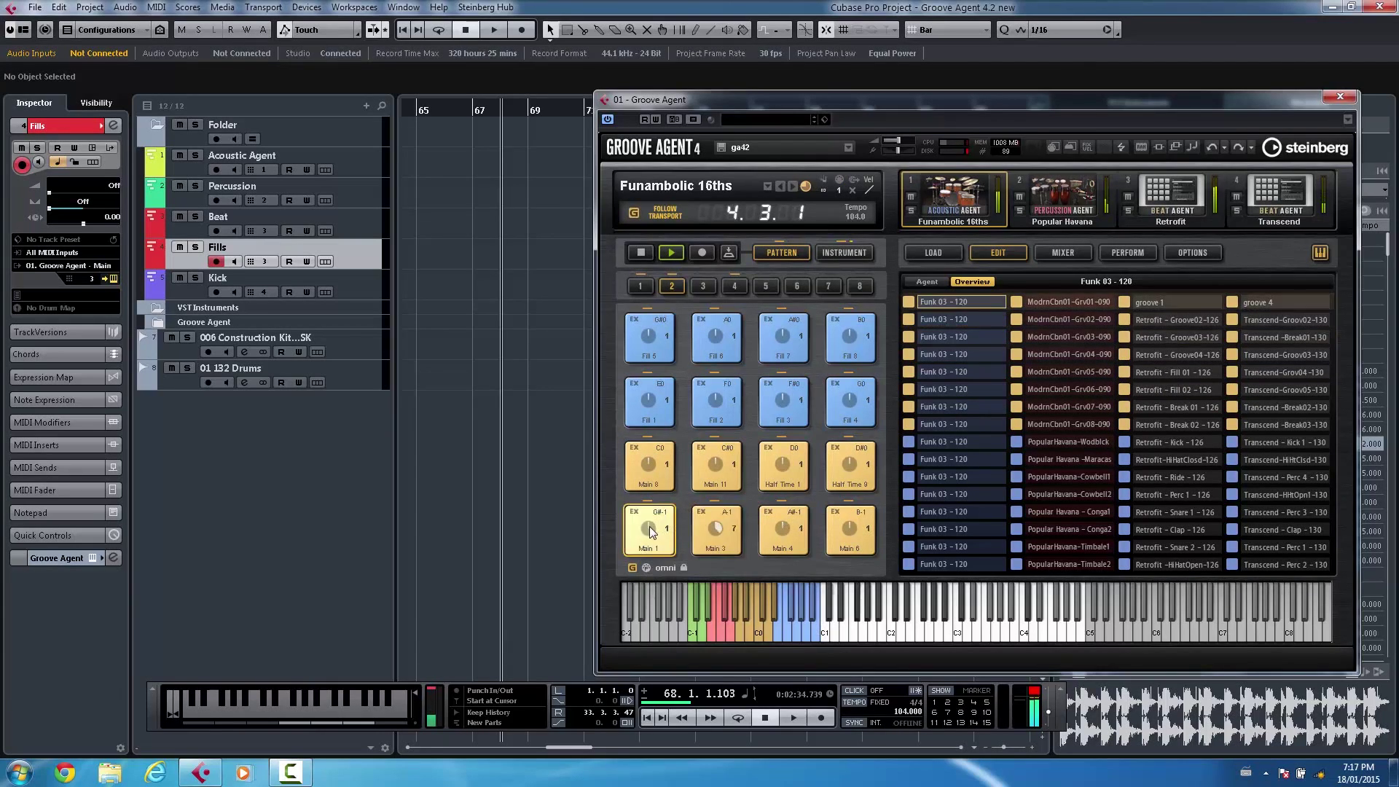
Enable Follow Transport, start project playback, and trigger the Fill 3 and Fill 8 patterns
click(635, 214)
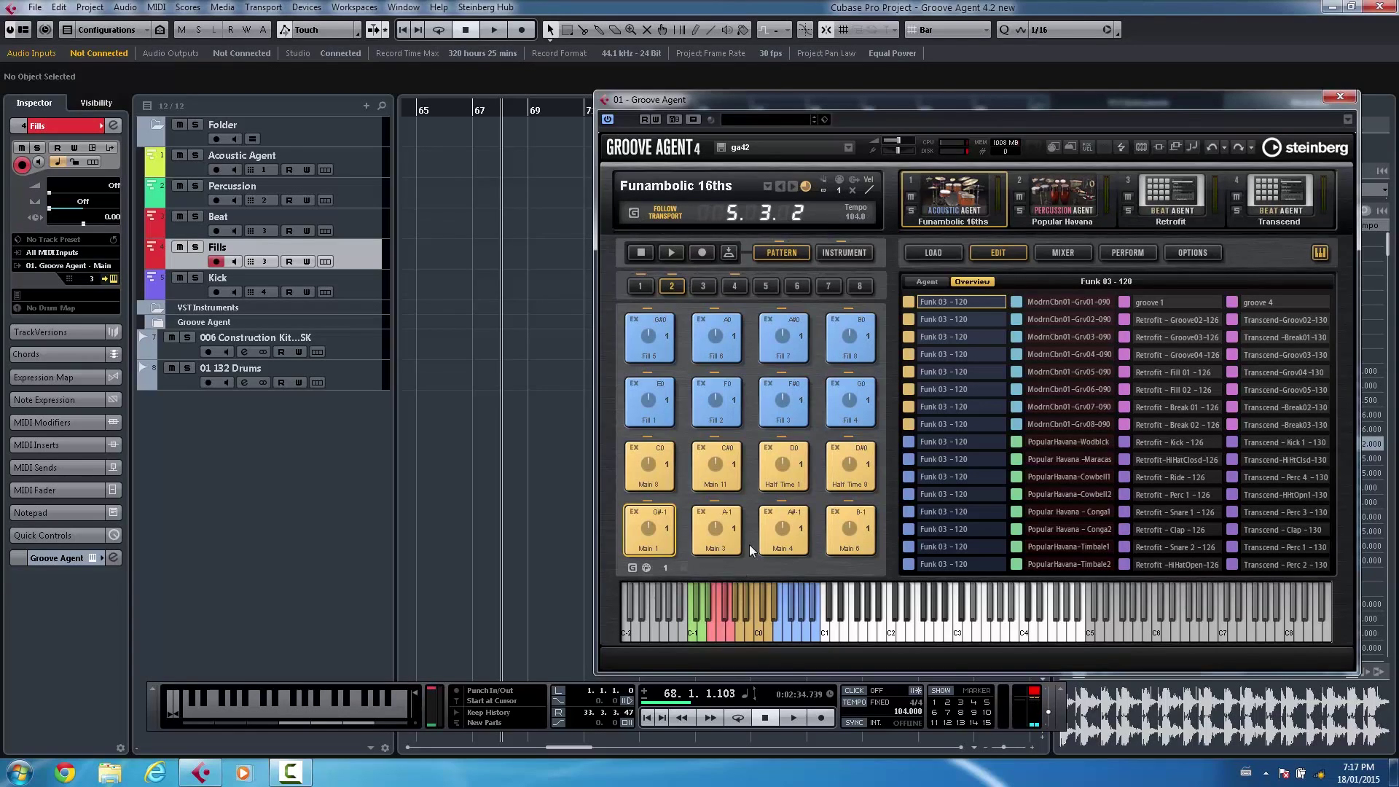
click(791, 717)
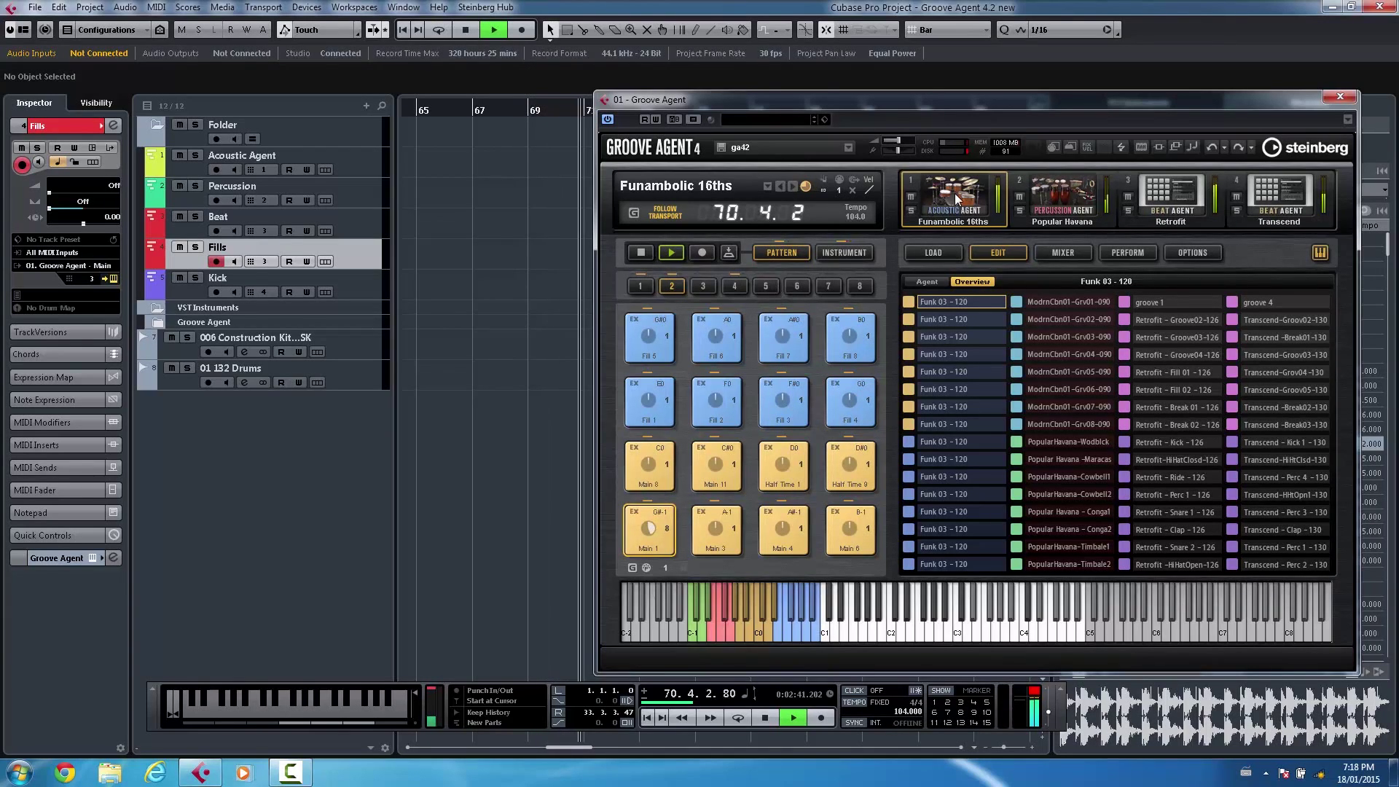
click(785, 400)
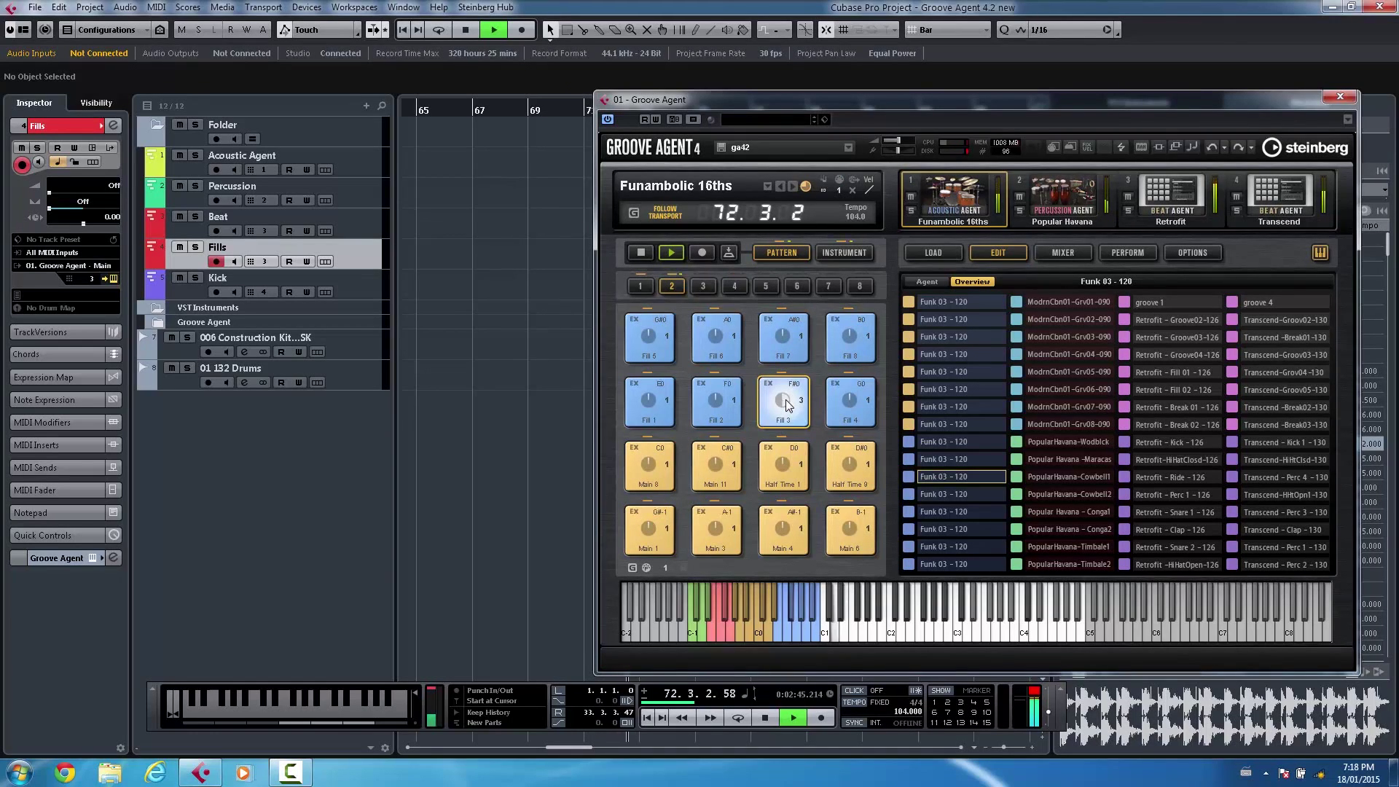
click(841, 339)
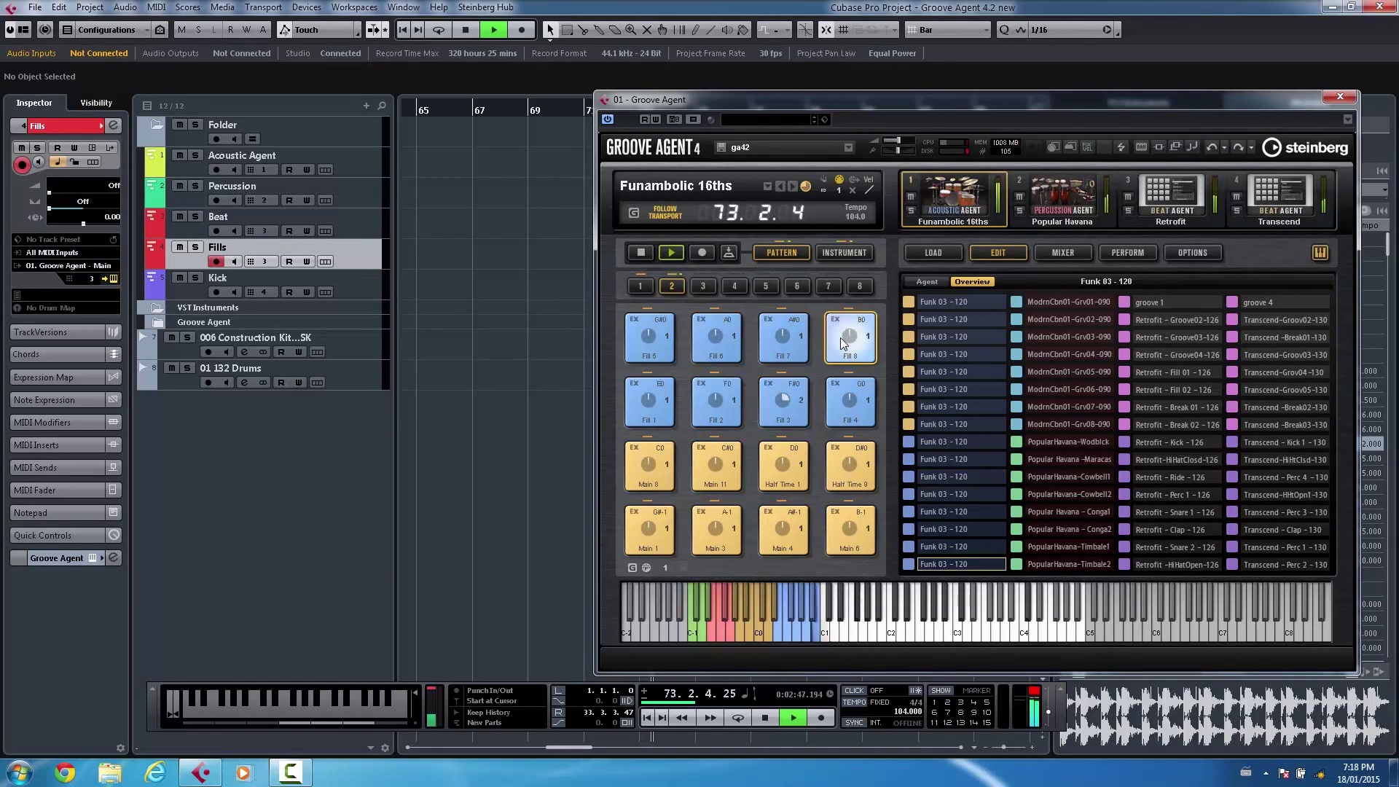
Trigger Popular Havana's Groove 7 and Transcend's groove 4, then stop and return to bar 1
click(1078, 194)
click(785, 474)
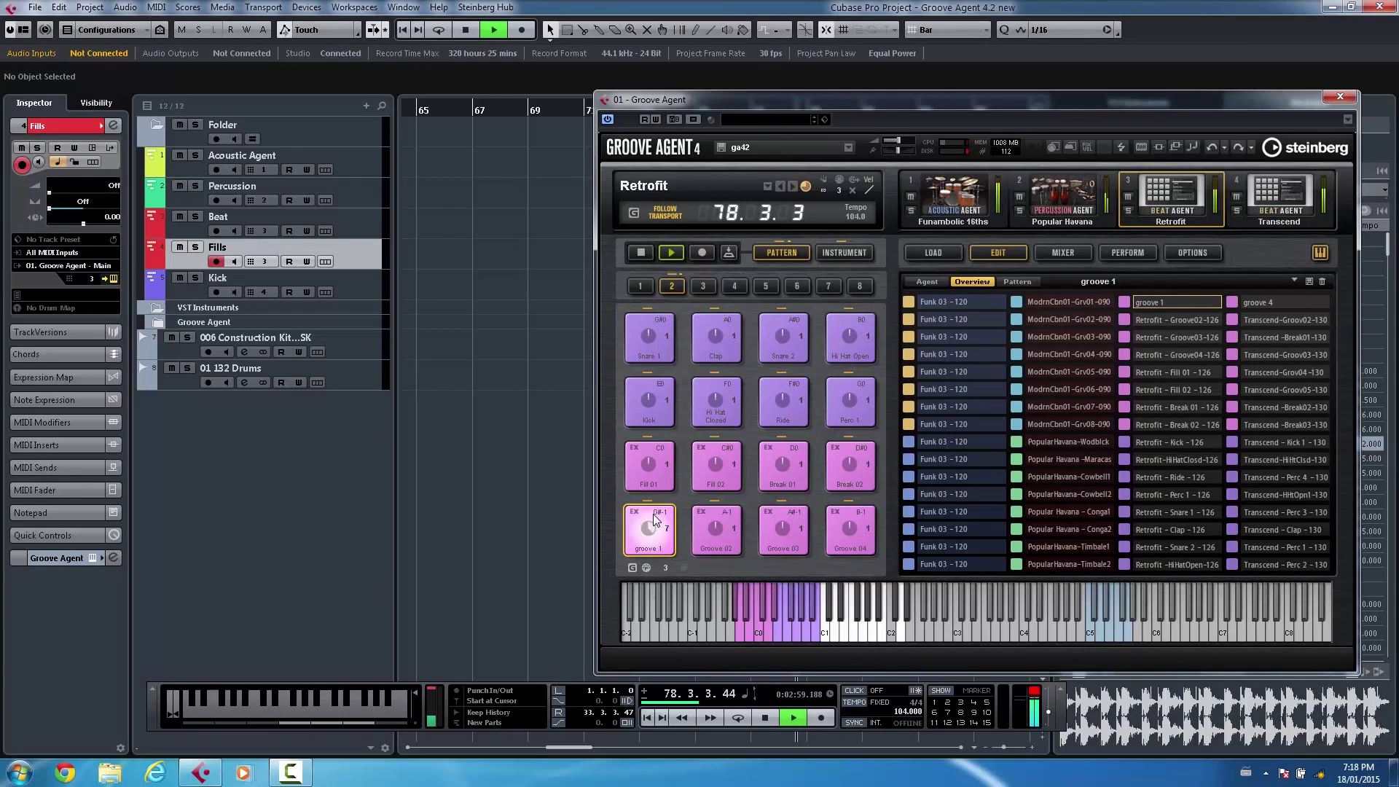
click(1284, 191)
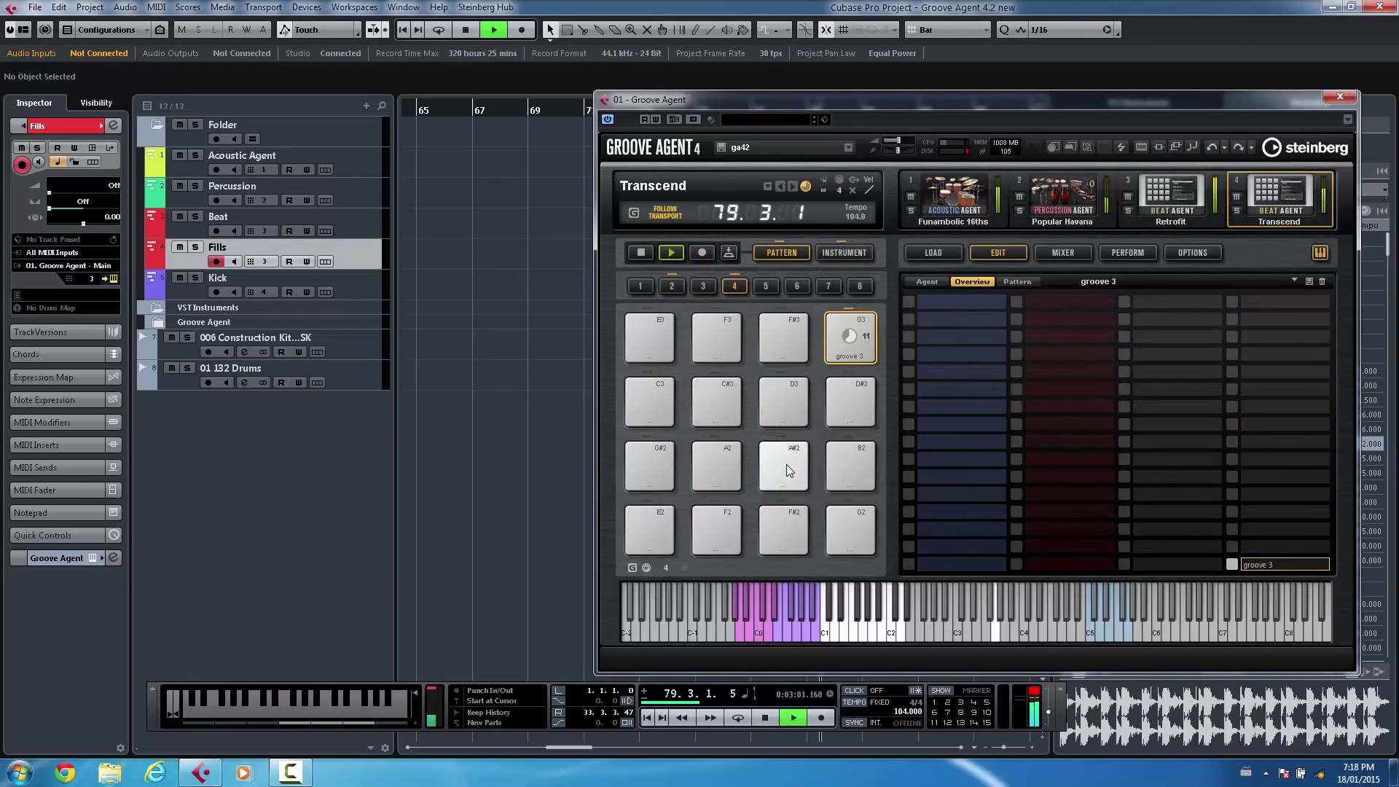
click(672, 285)
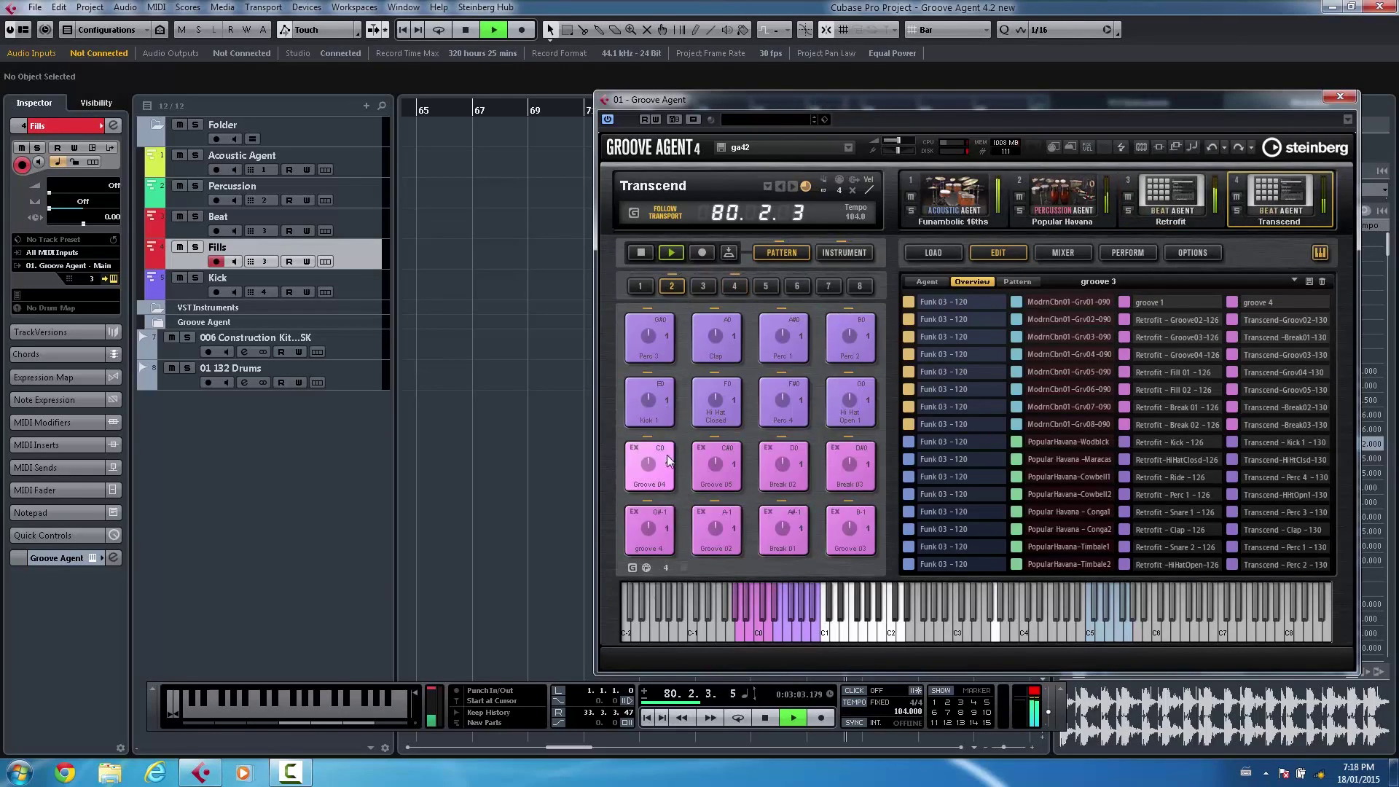
click(662, 468)
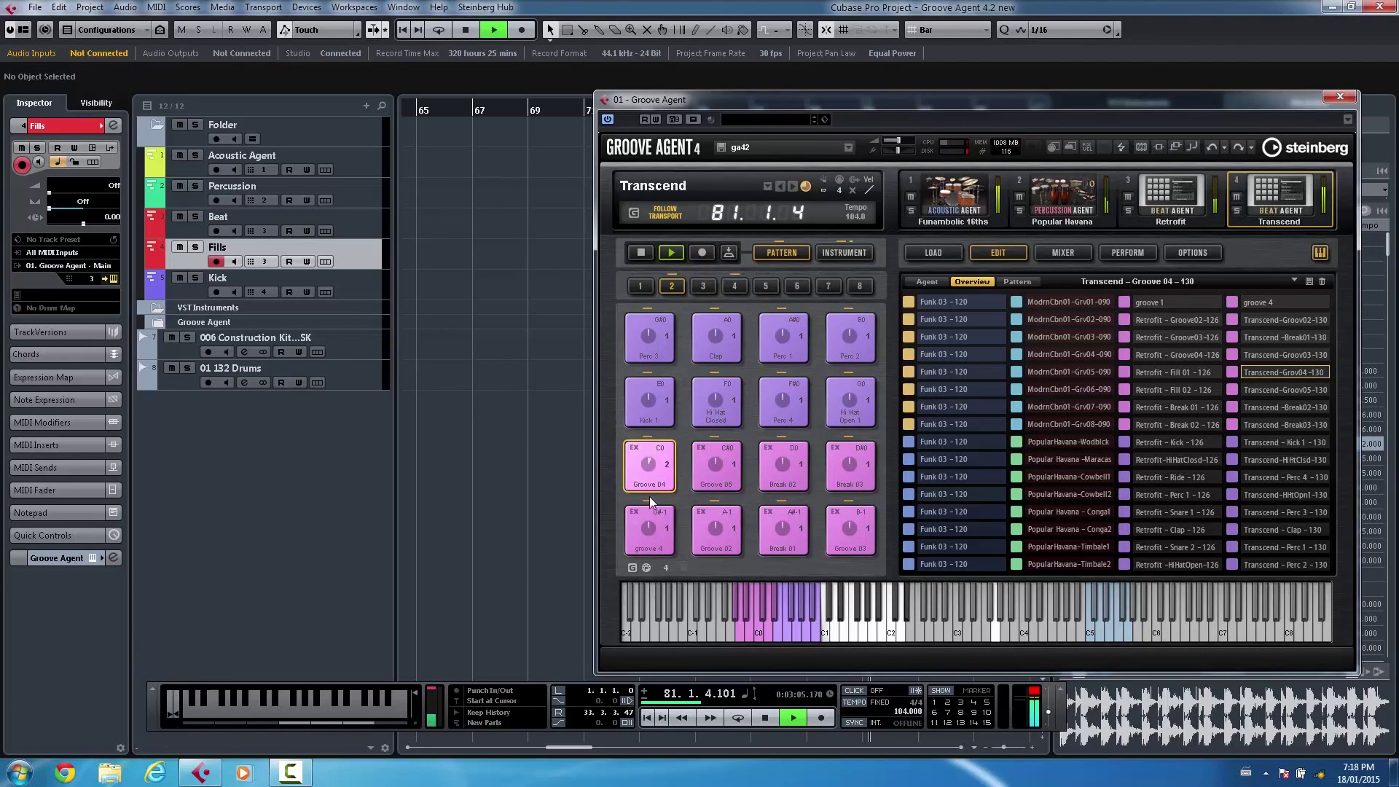
click(649, 526)
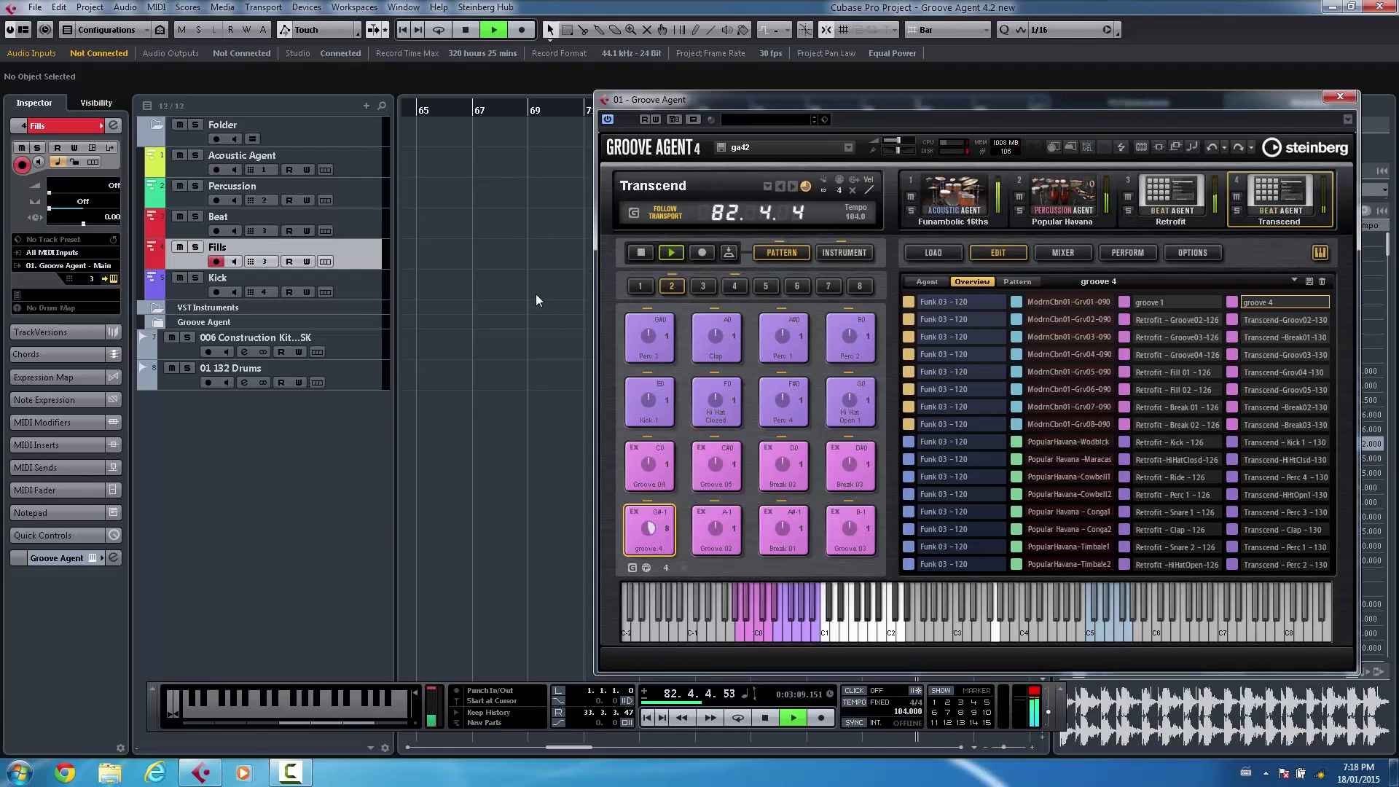
key(space)
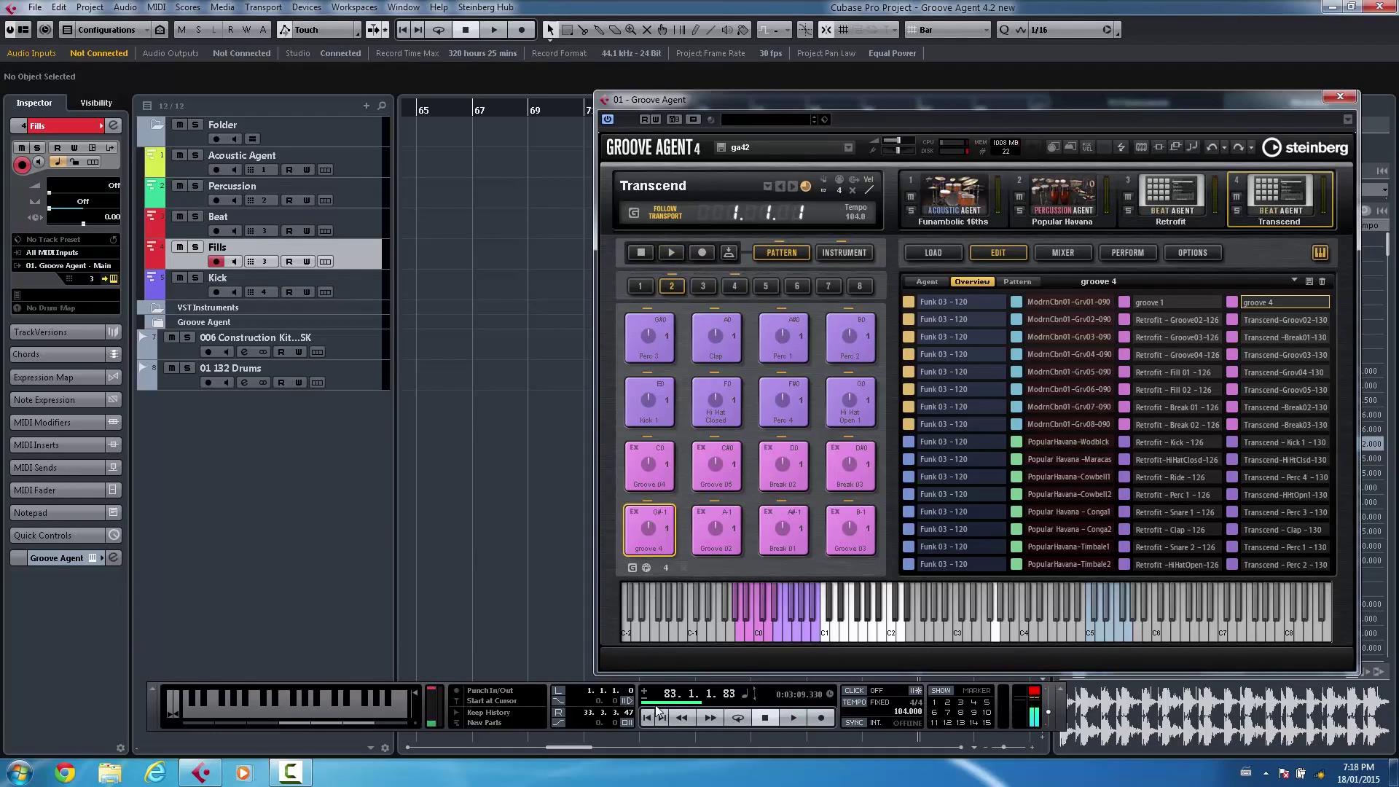
click(646, 717)
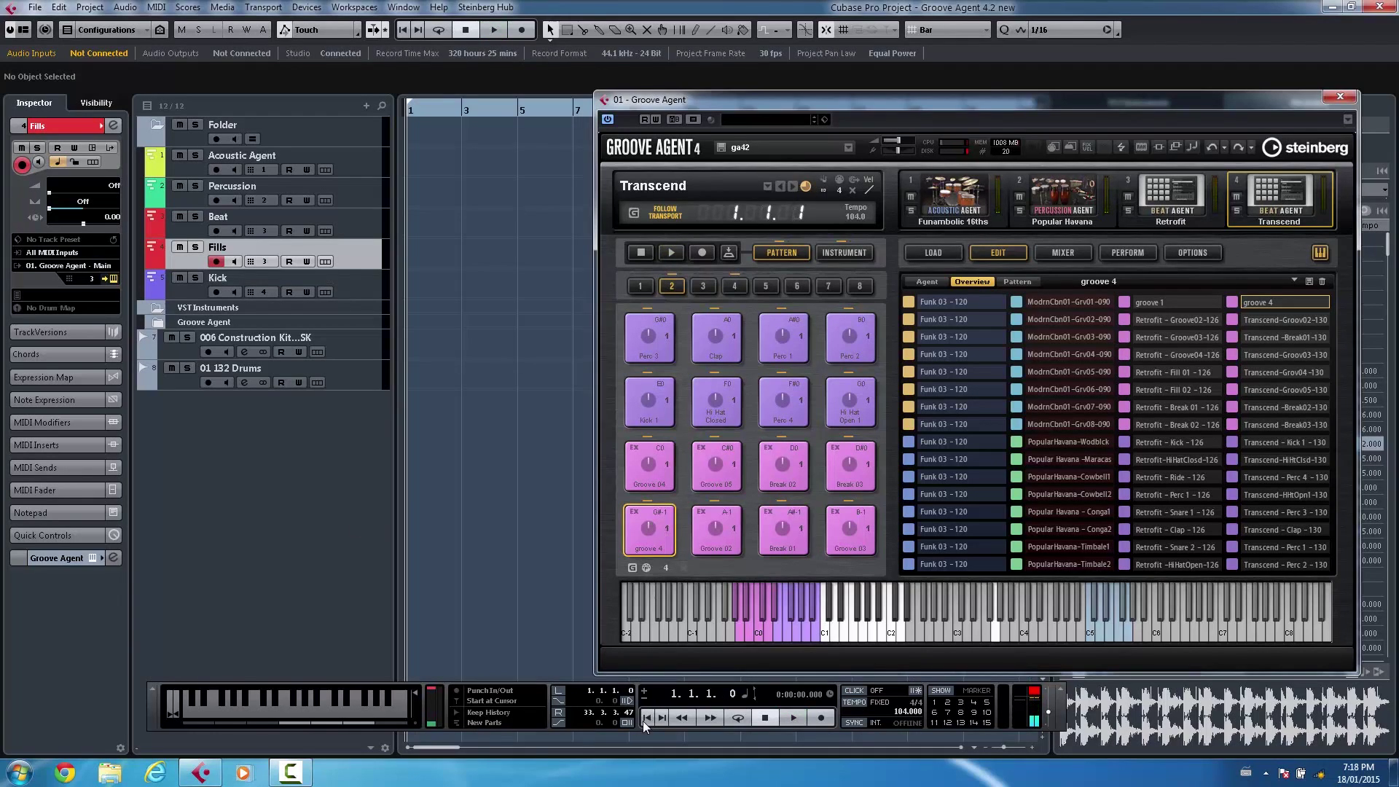
Select the Kick track, keep its input on Groove Agent Kit 4, and solo Transcend in slot 4
click(340, 281)
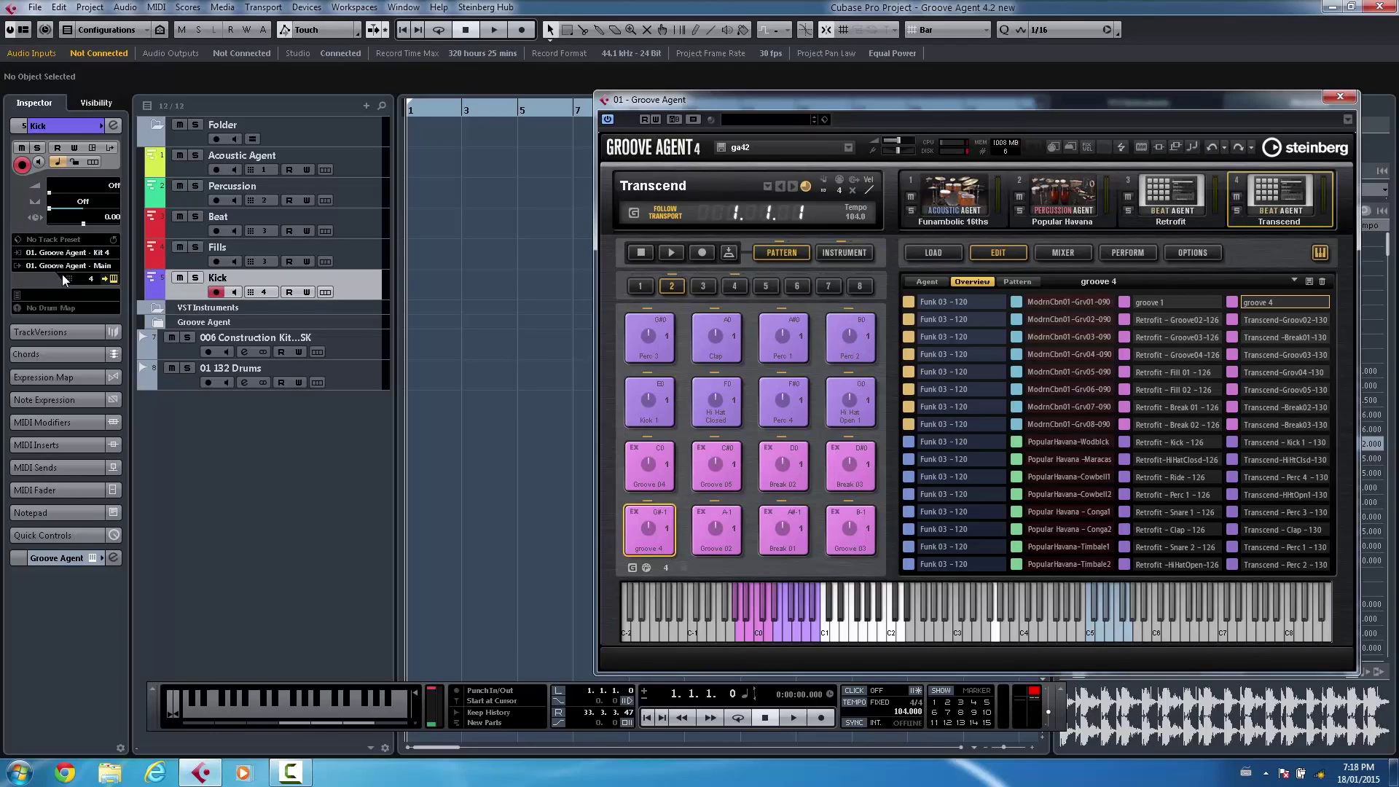
click(76, 253)
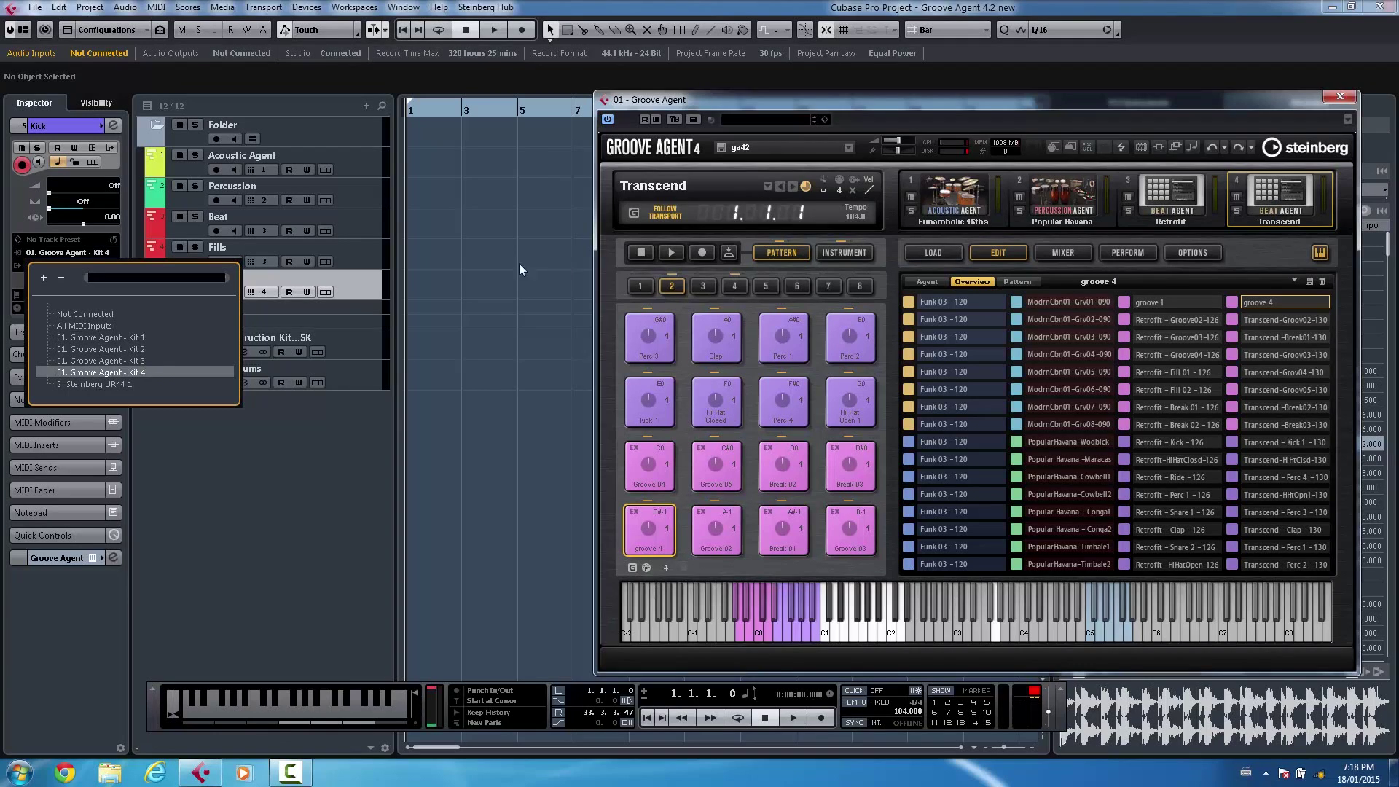
click(459, 289)
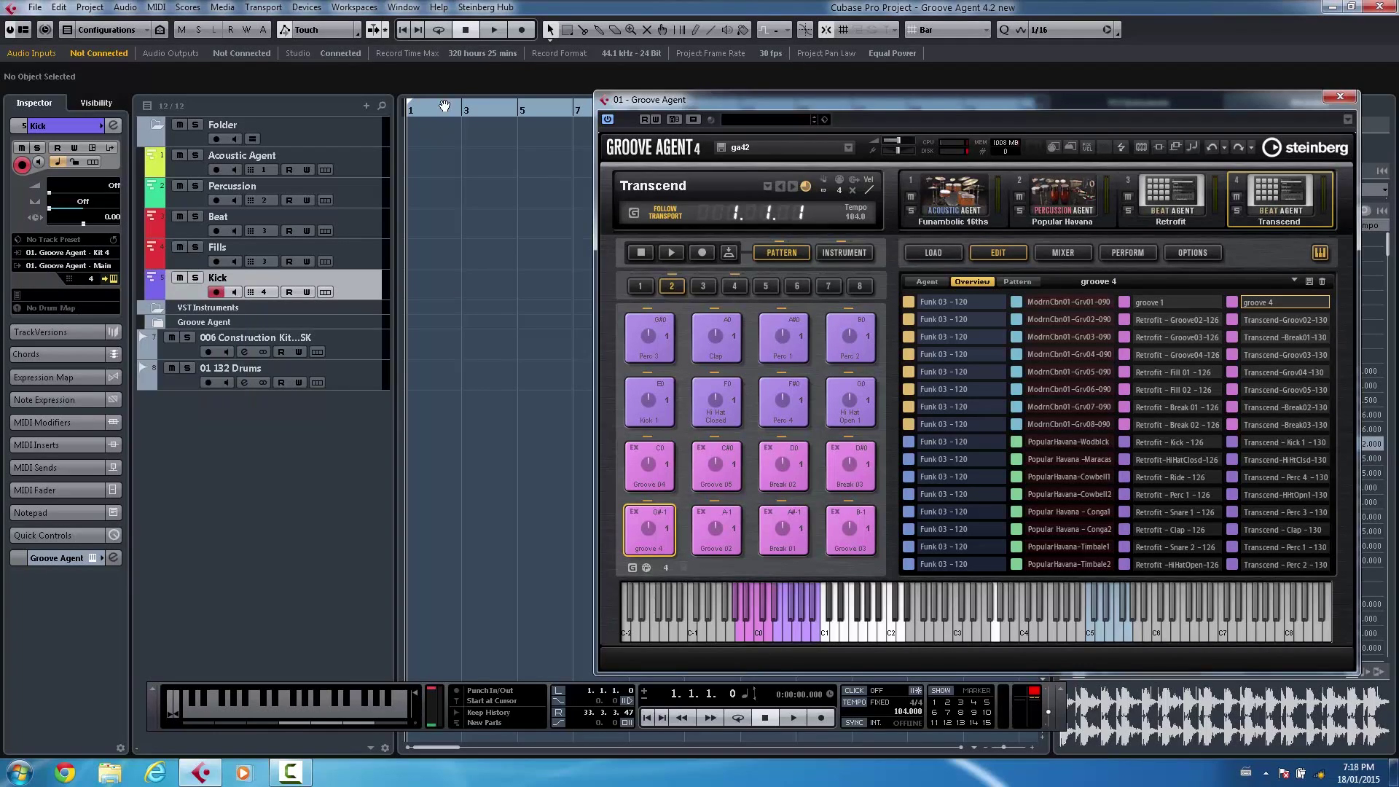
click(1236, 213)
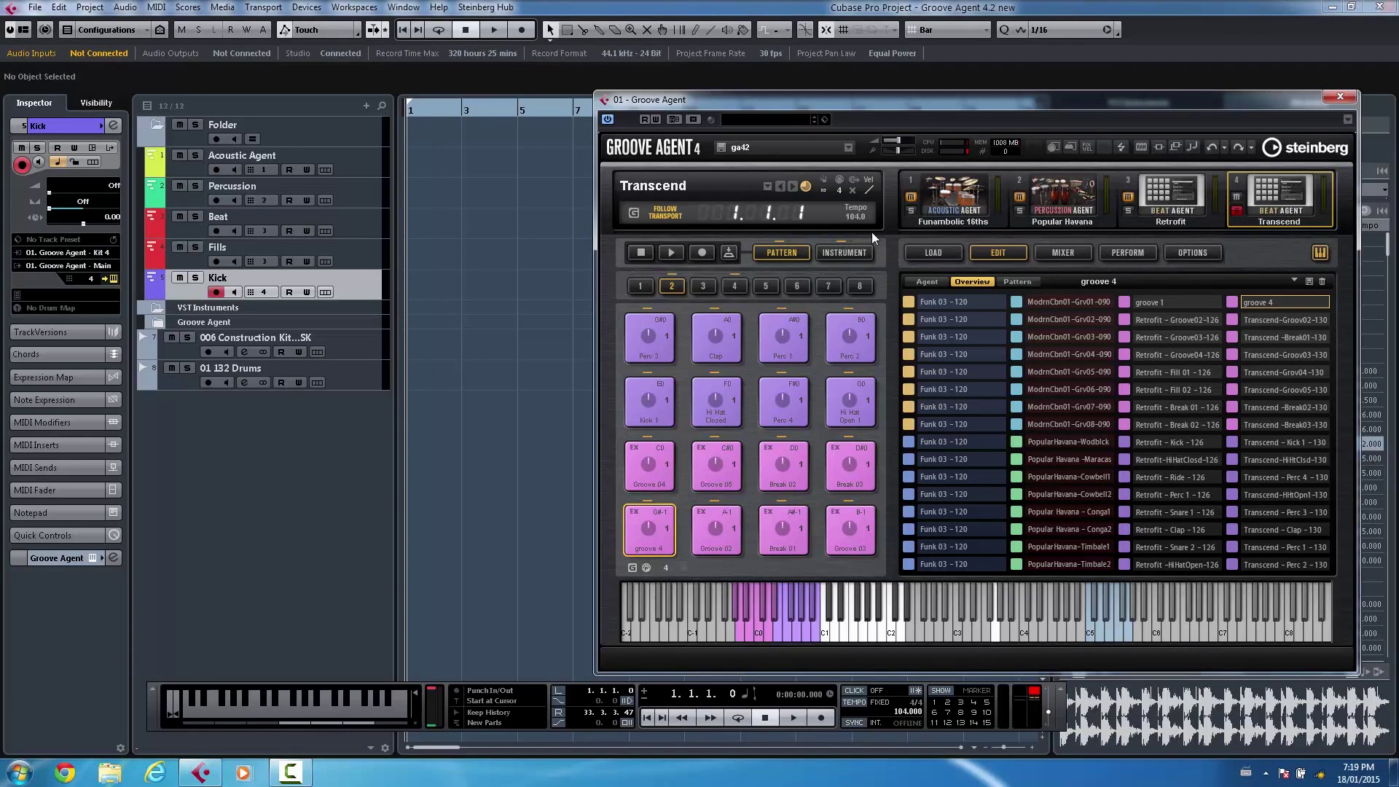
Record Transcend's Groove 04, Groove 02 and groove 4 onto the Kick track
click(821, 718)
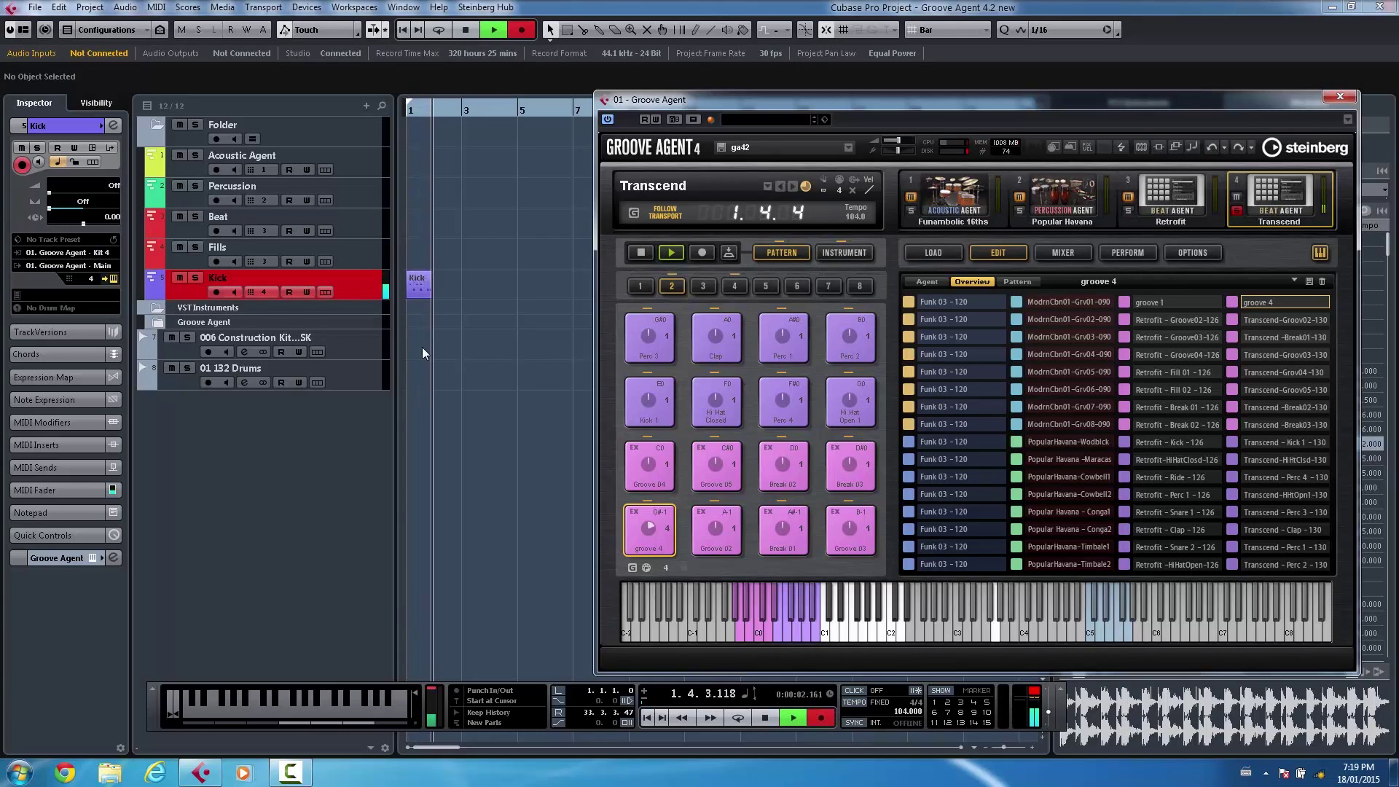
click(649, 466)
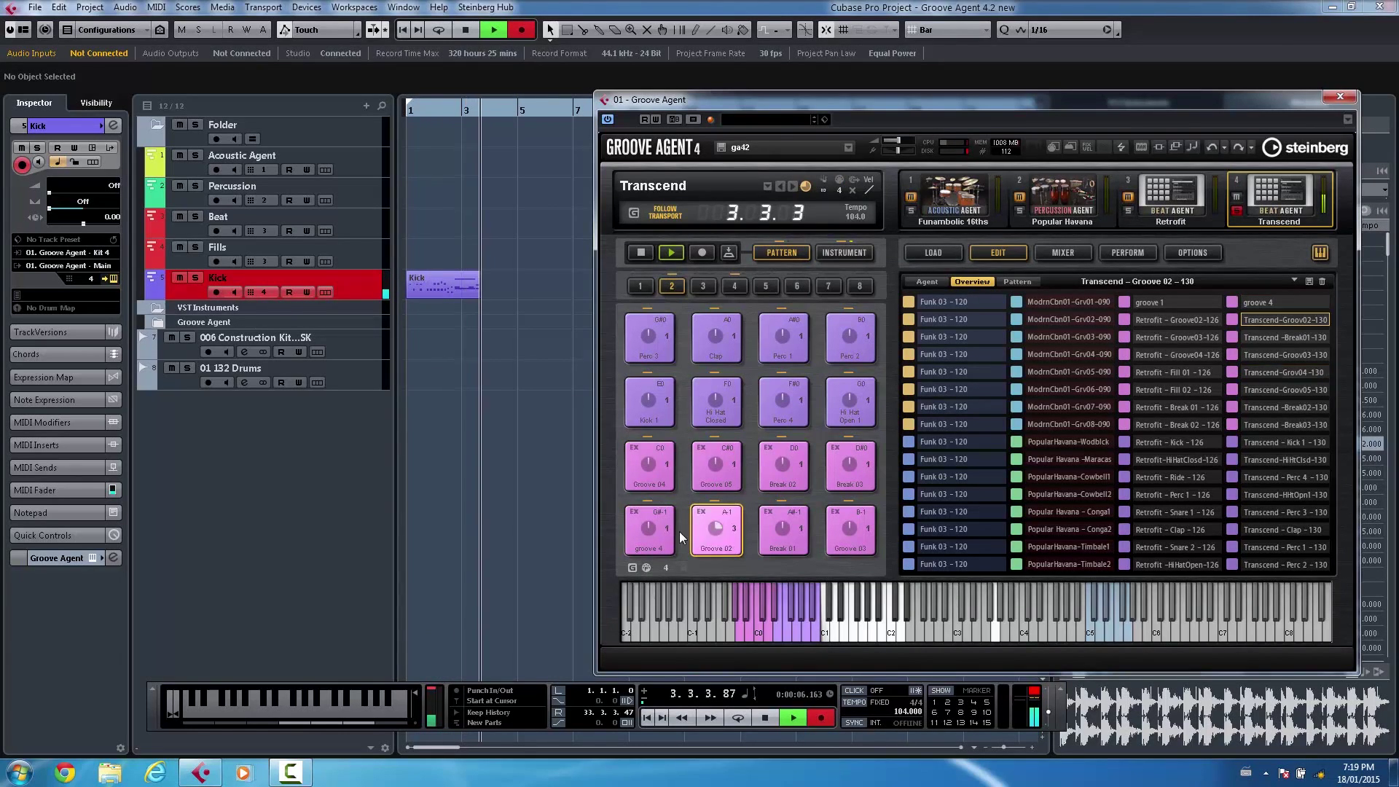
click(713, 530)
click(660, 533)
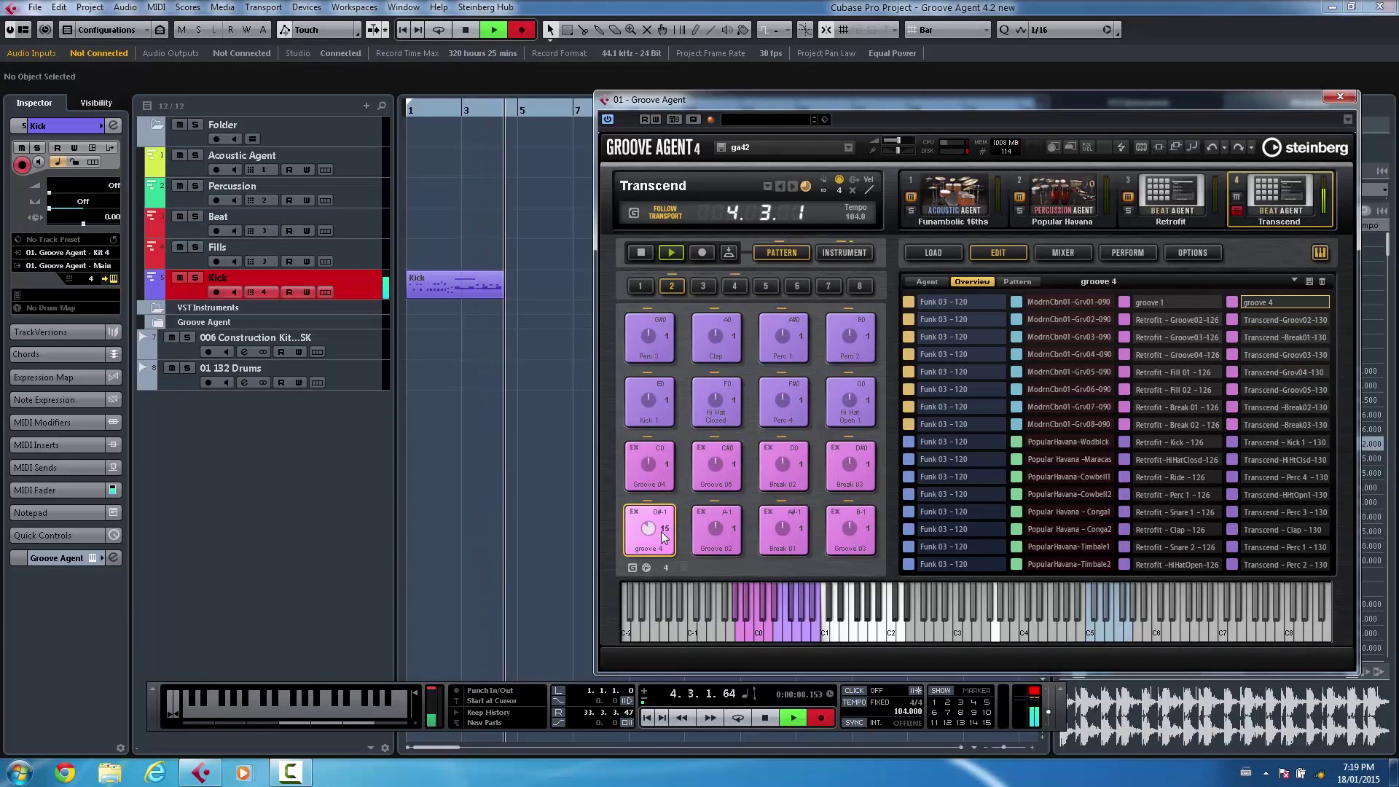
Move recording to the Acoustic Agent track, unsoloing Transcend and soloing Funambolic 16ths
click(309, 175)
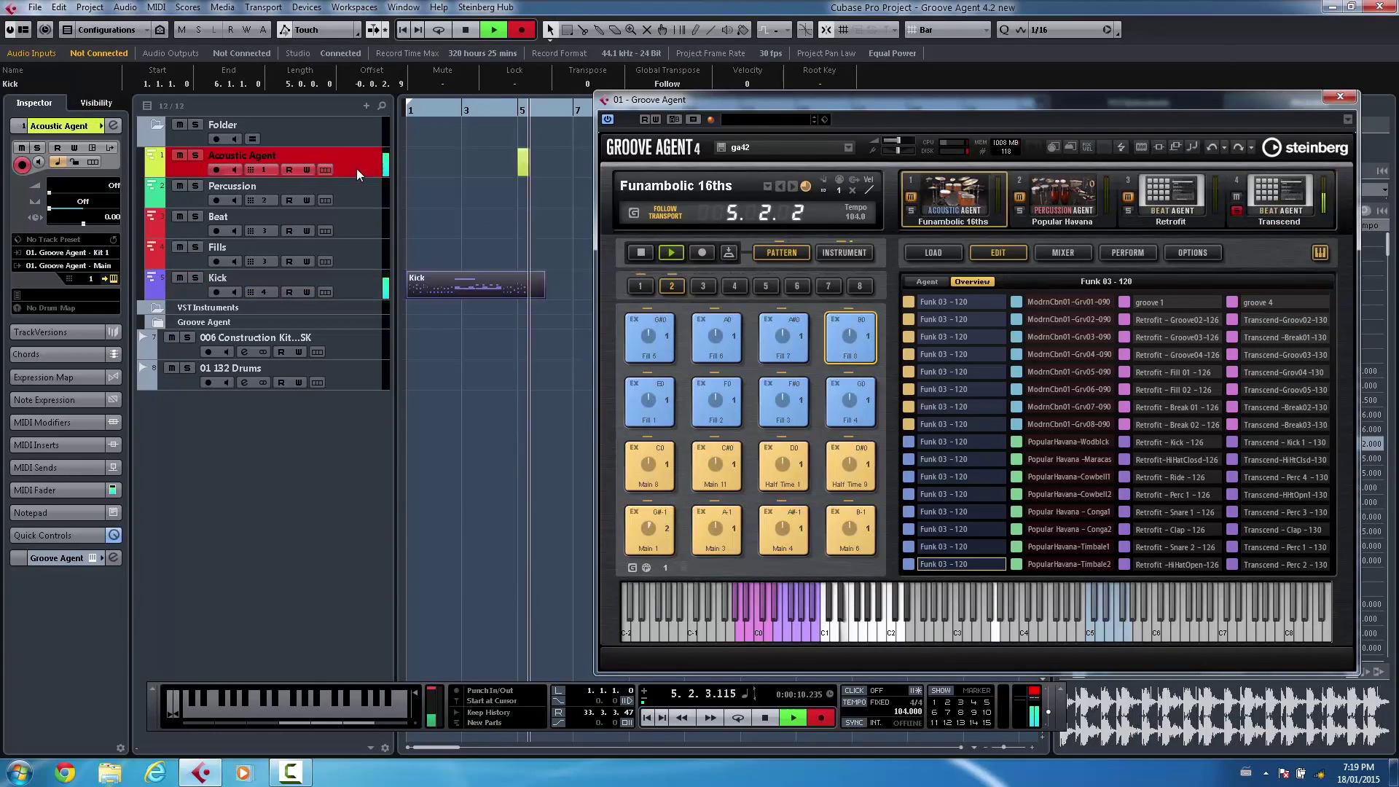
click(1236, 210)
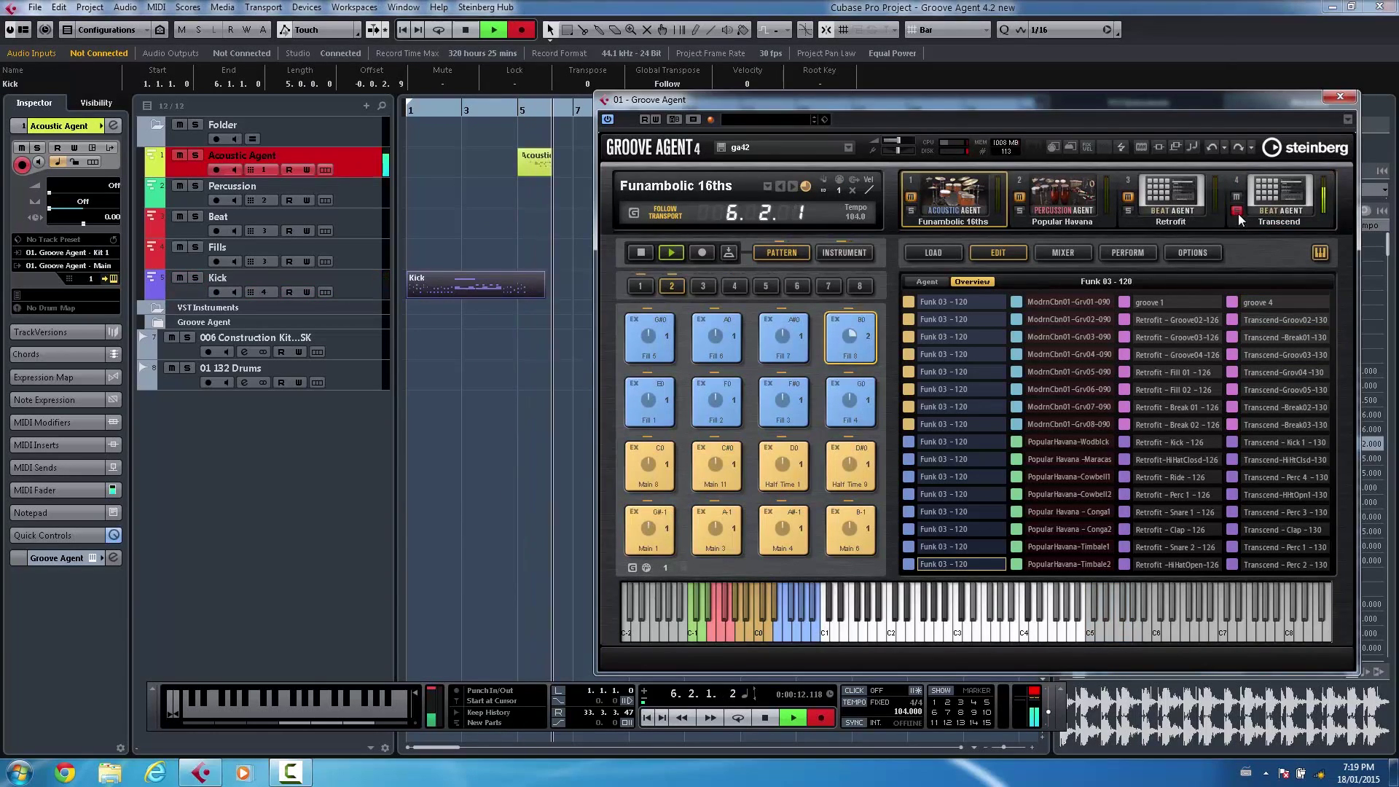
click(910, 211)
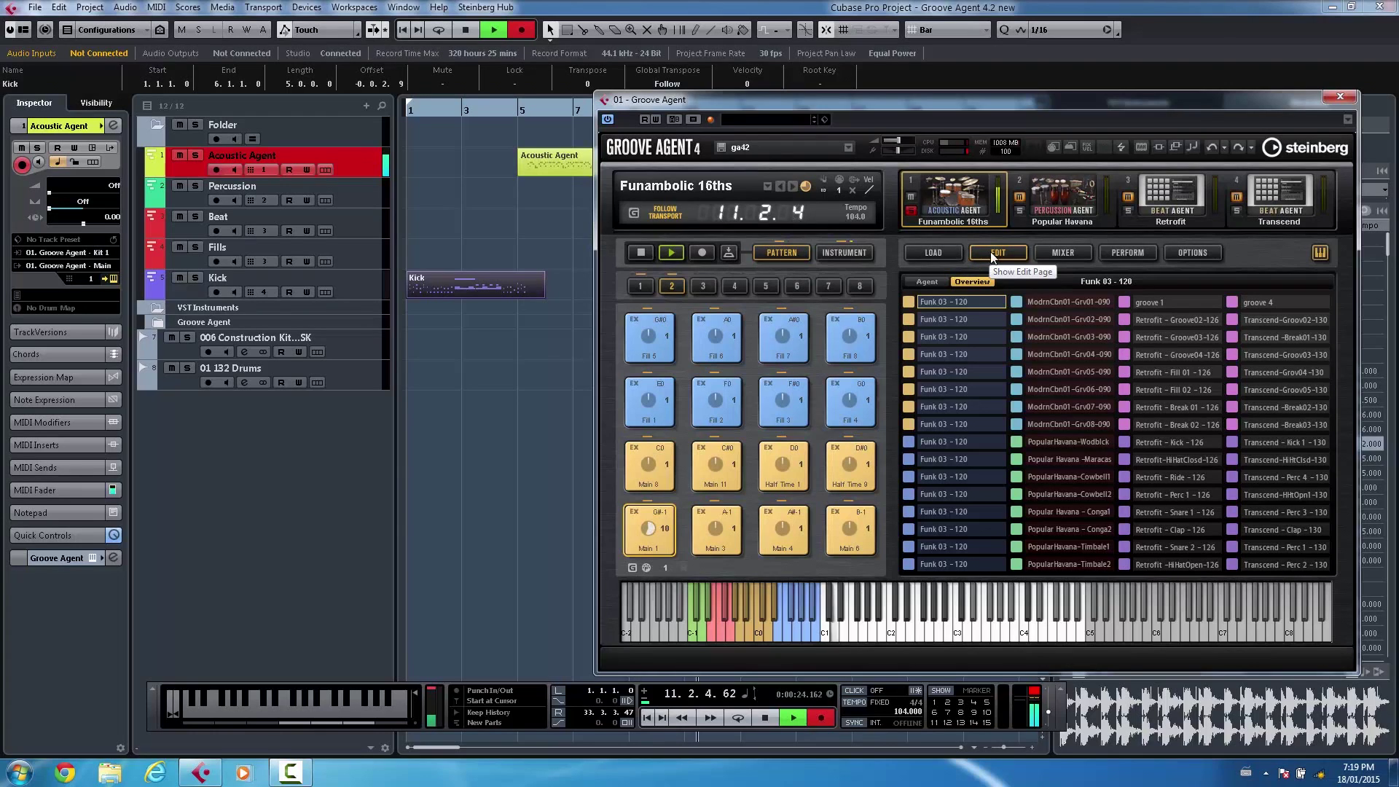
Set the Acoustic Agent pattern to complexity 3, intensity about 67, with accents once per bar
click(919, 281)
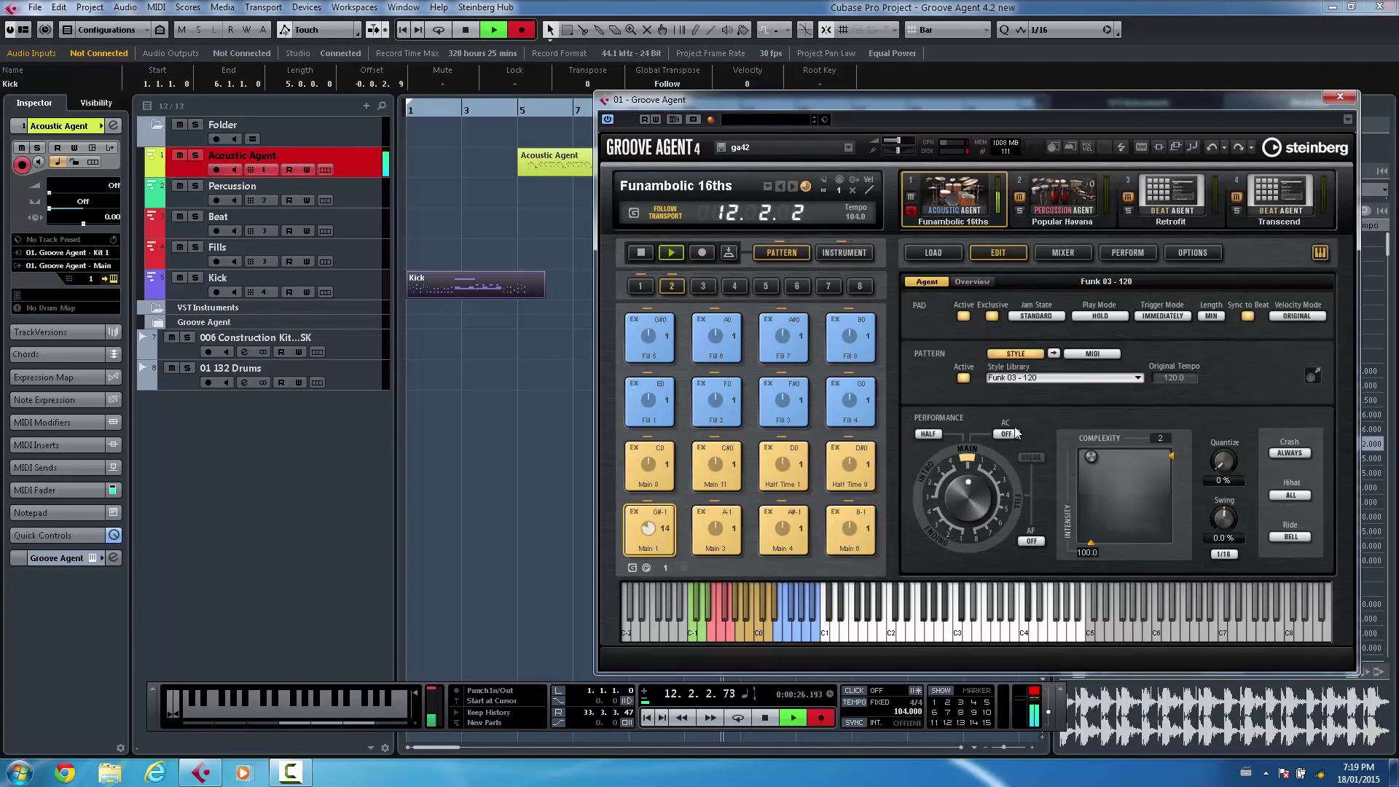
drag(1092, 457, 1096, 456)
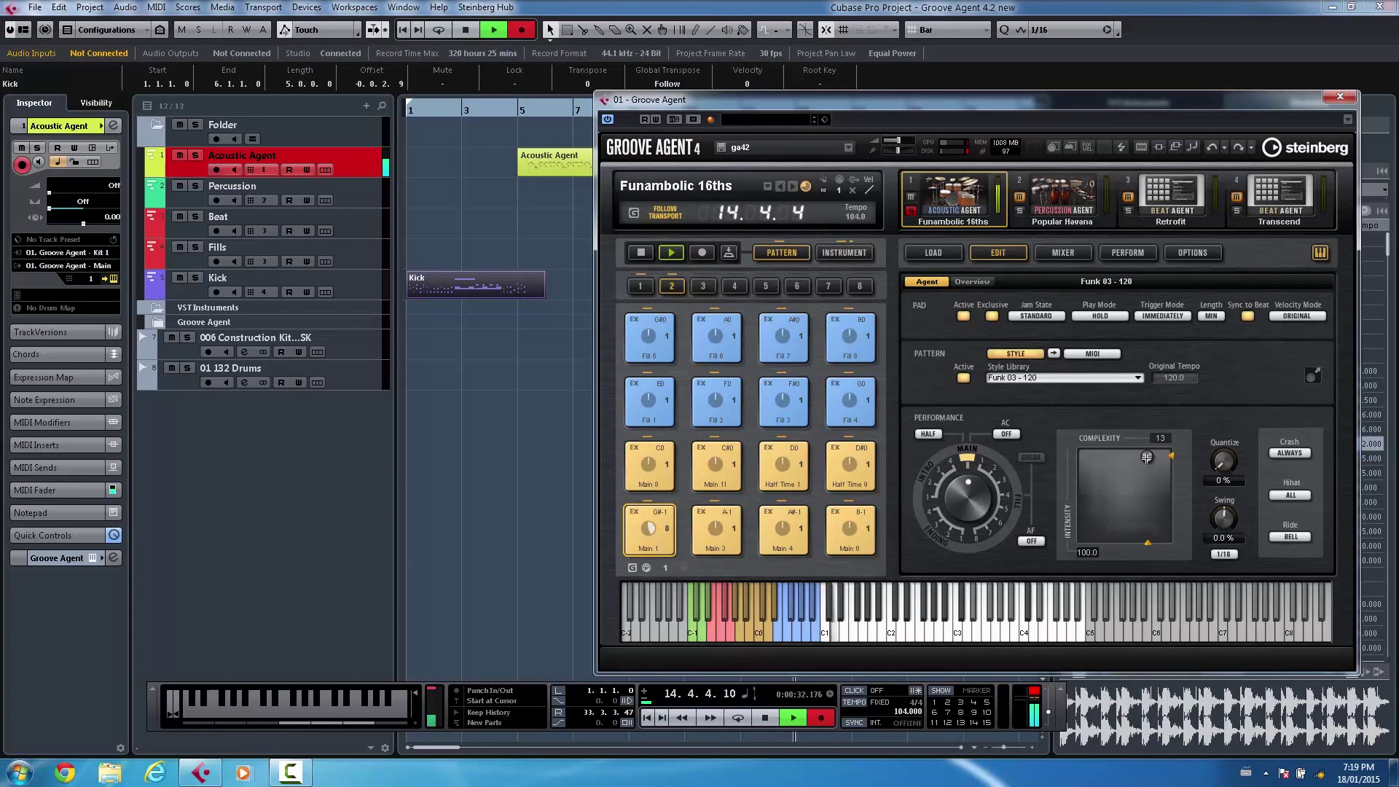
drag(1145, 457, 1110, 455)
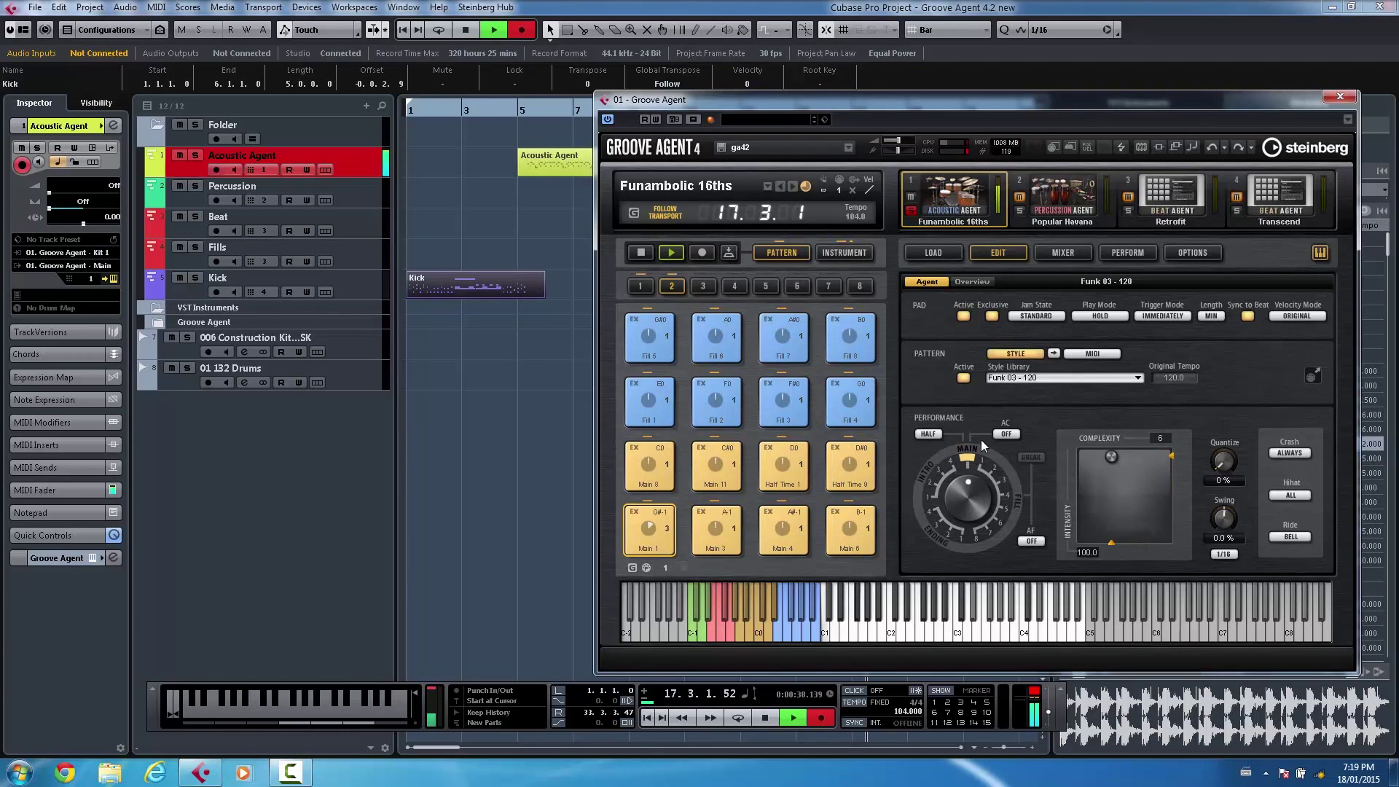
click(1005, 433)
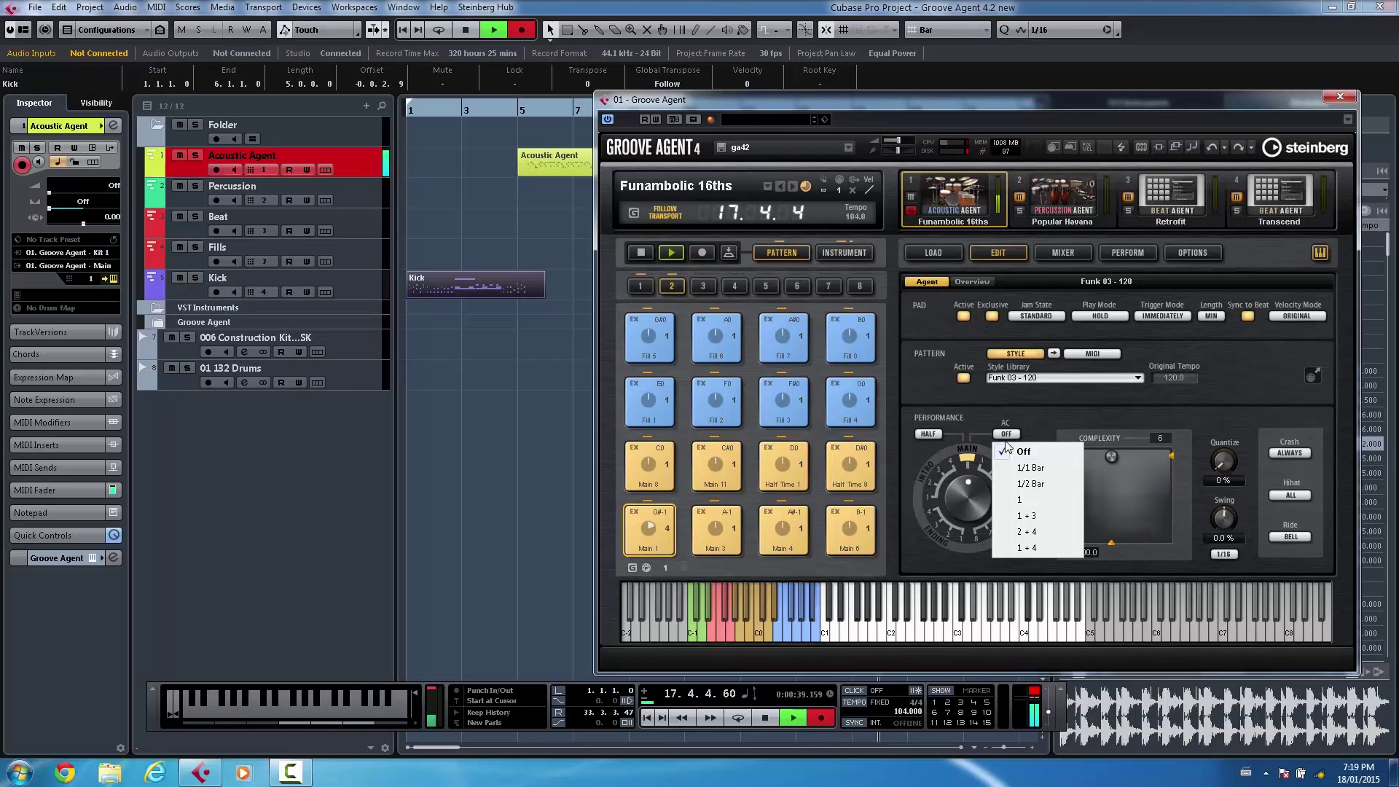
click(1049, 469)
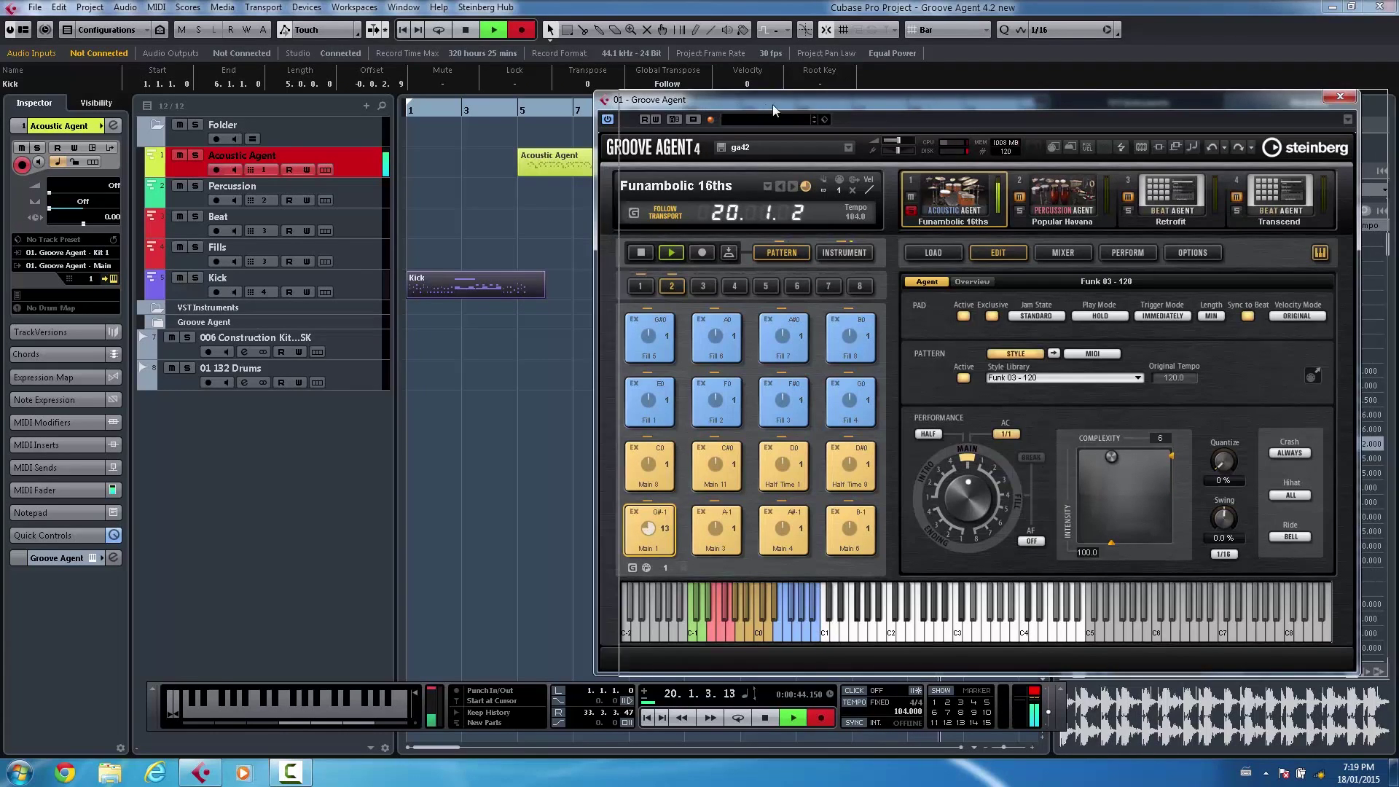
Play Fill 4, Half Time 9 with half-time off, then Main 1; solo and select Percussion
drag(772, 103, 840, 104)
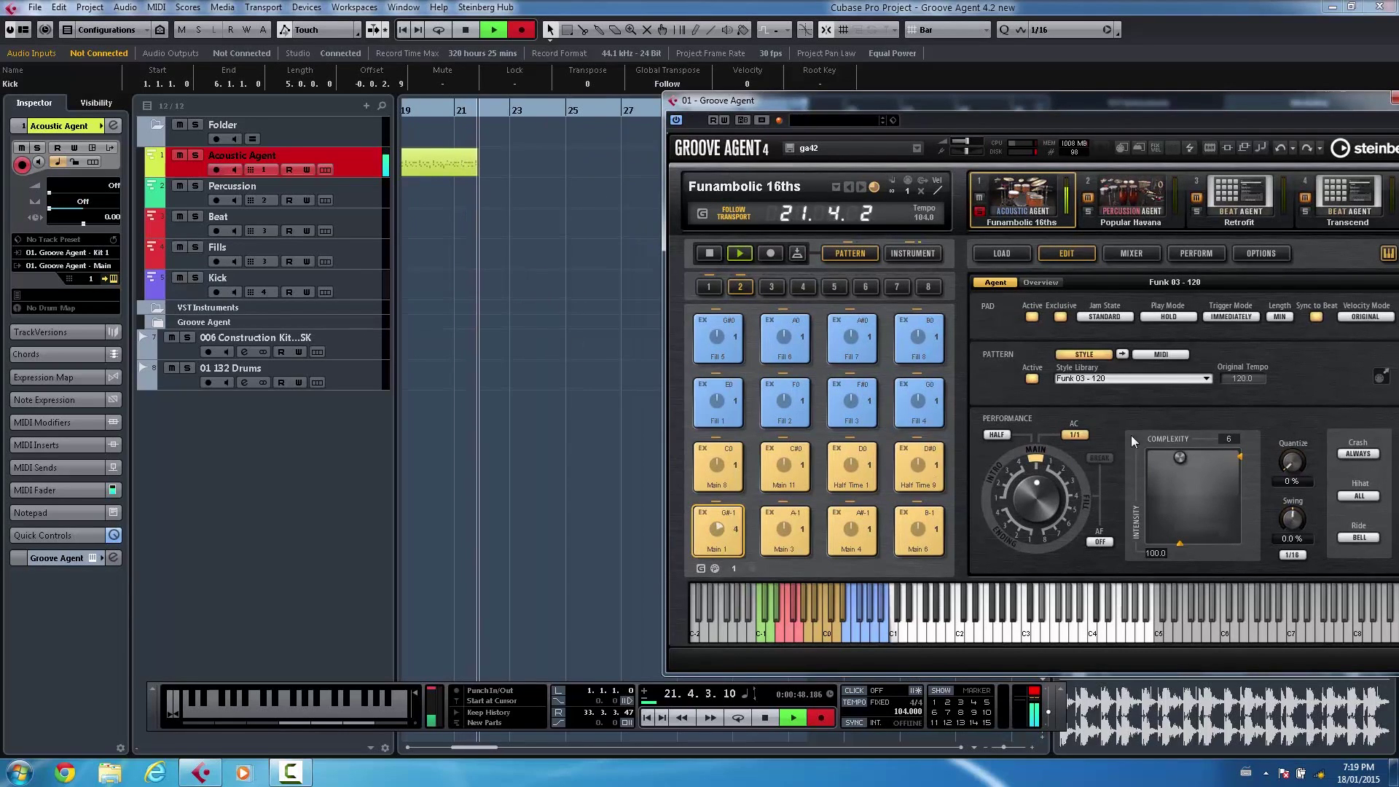
click(908, 407)
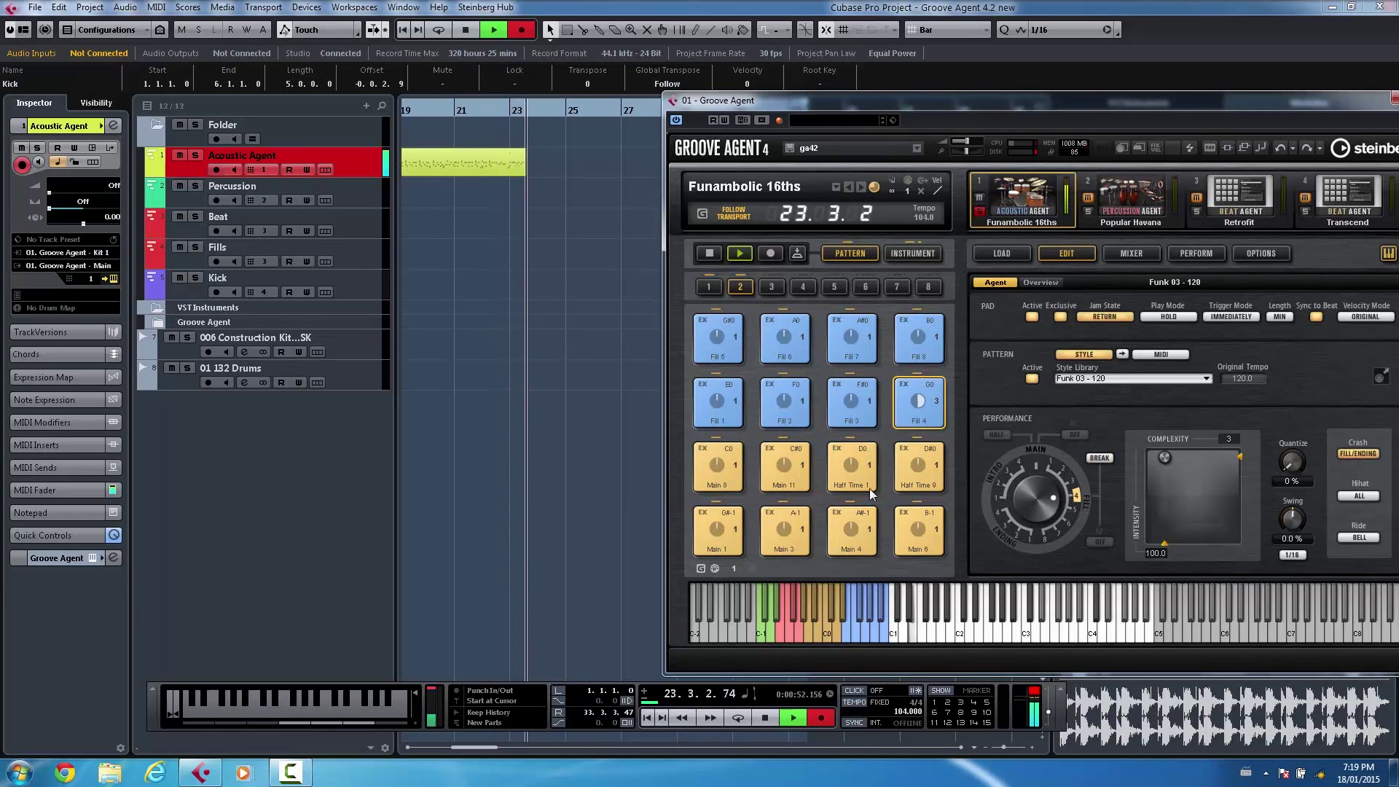
click(920, 469)
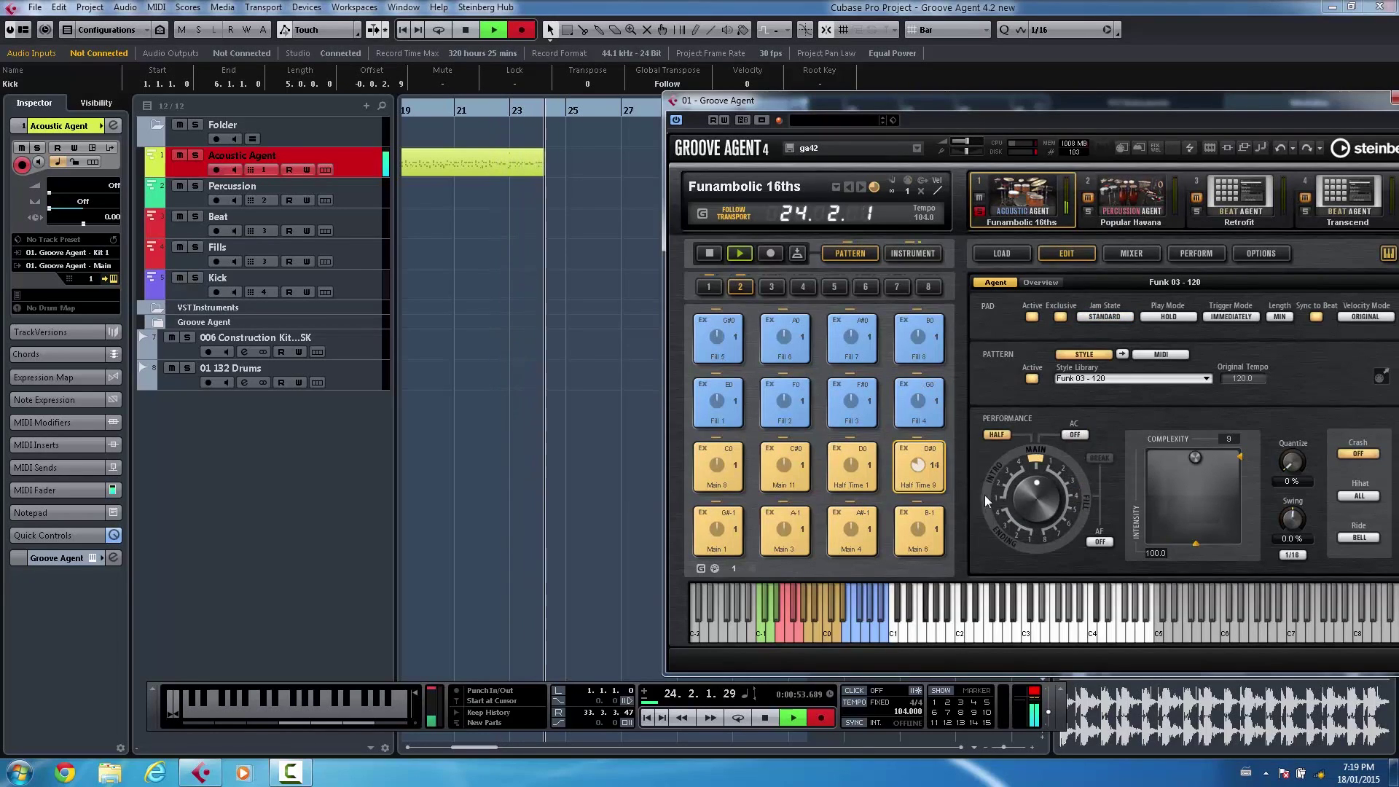
click(998, 436)
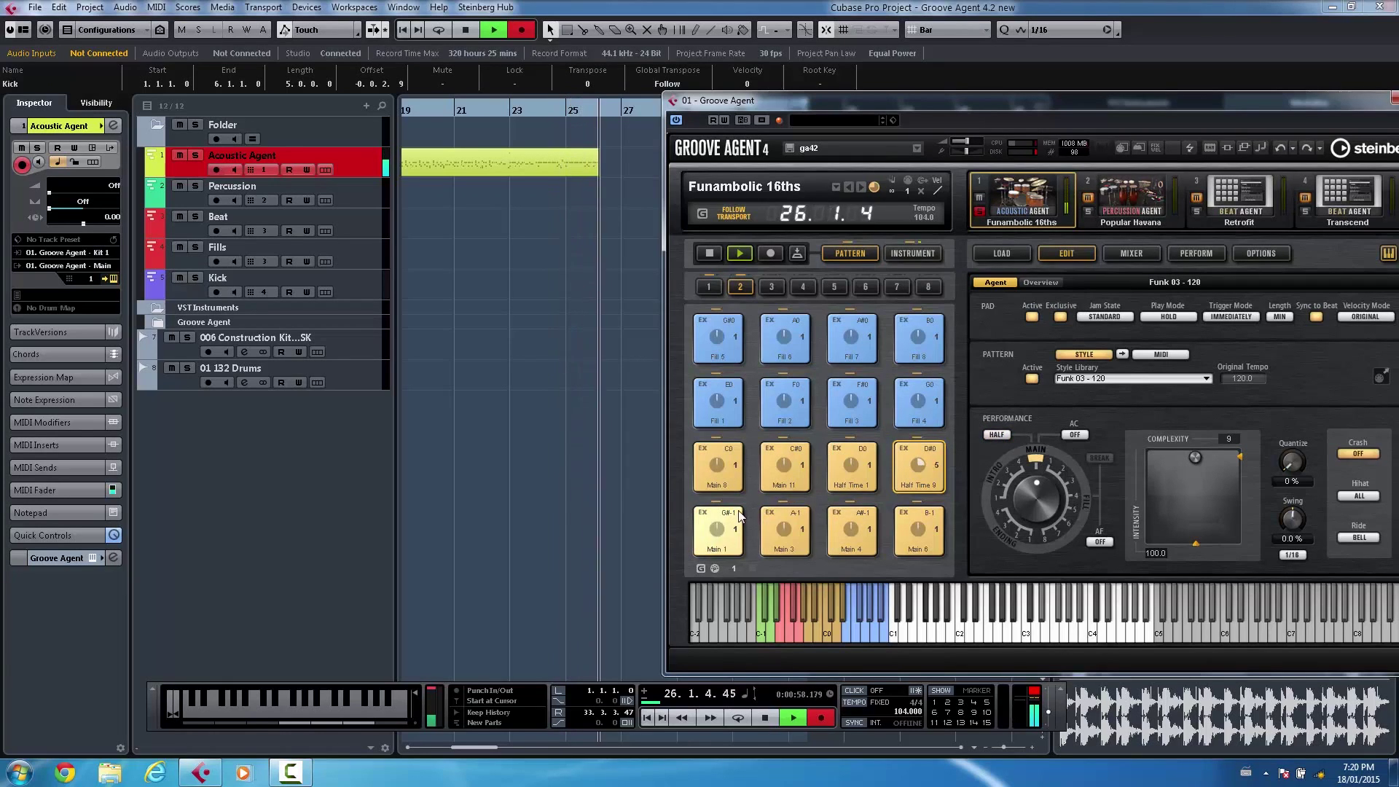
click(722, 541)
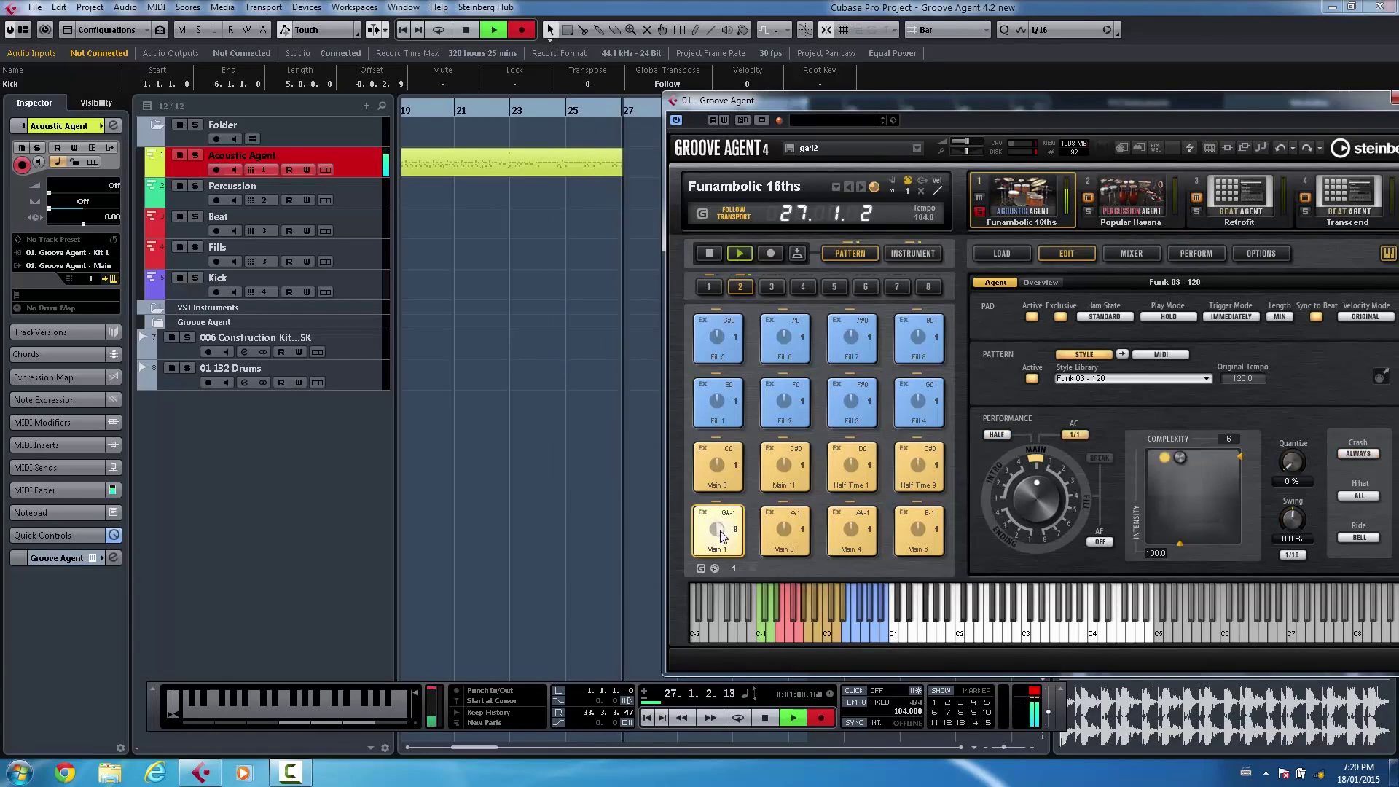
click(1087, 210)
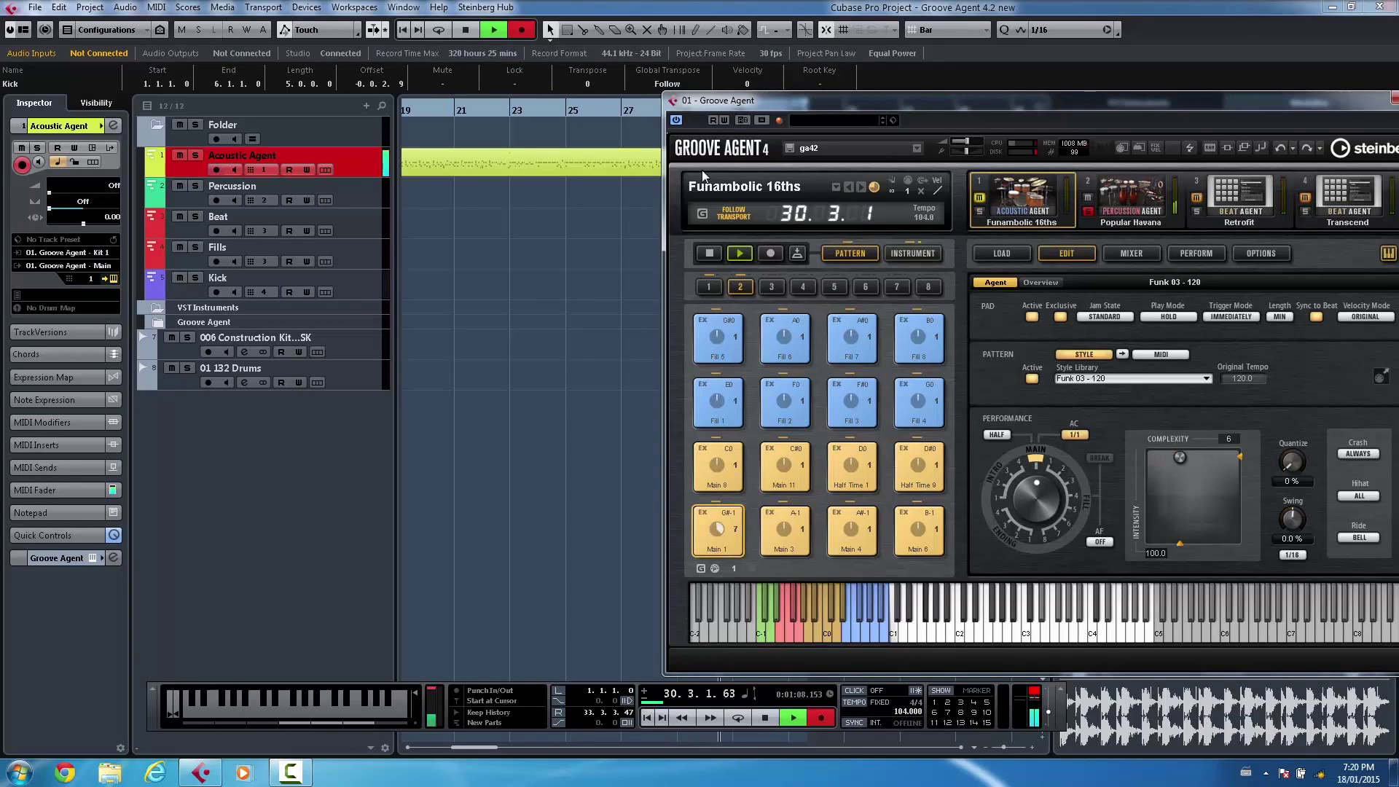
click(335, 198)
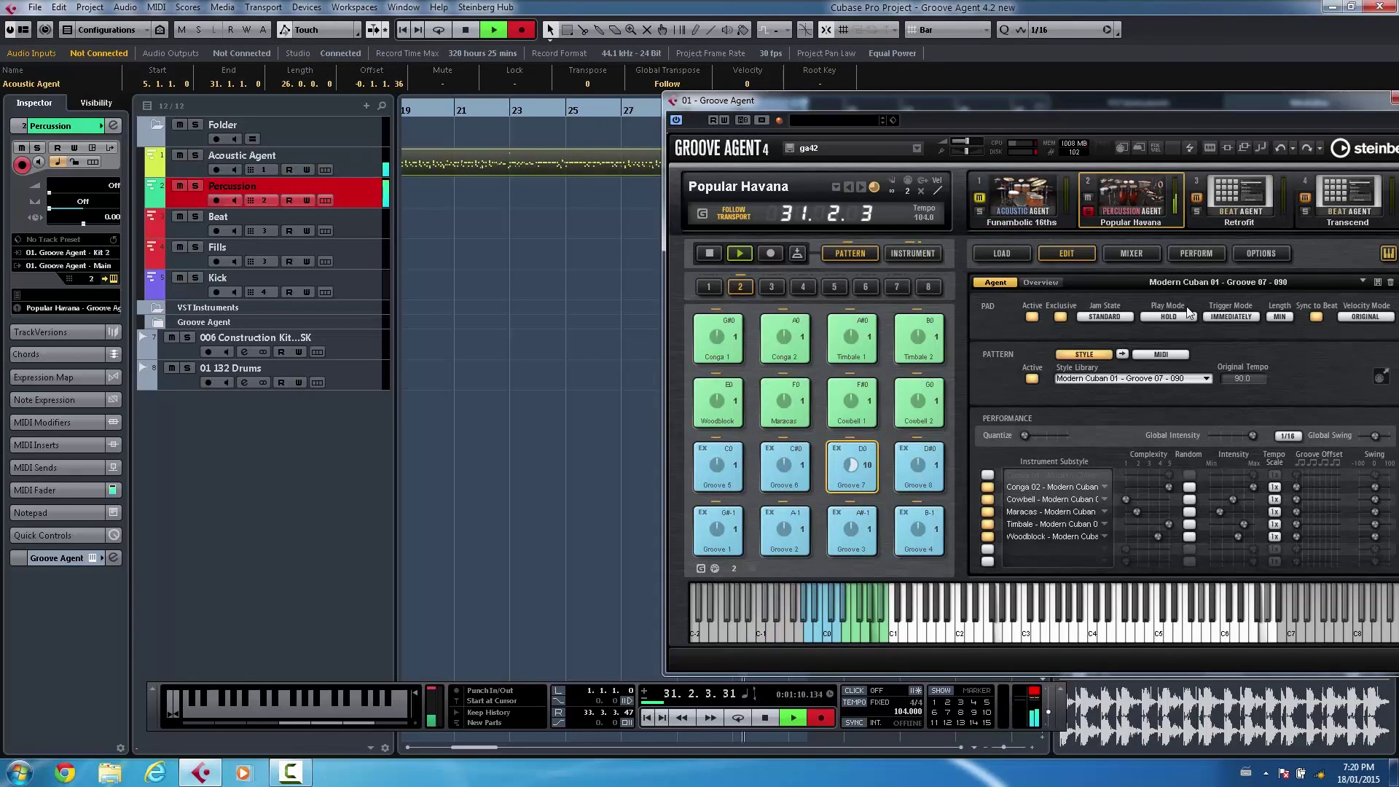
Mute Conga 02, Cowbell, Maracas, Timbale and Woodblock, playing Groove 1 with only Conga 01
click(987, 487)
click(987, 511)
click(987, 524)
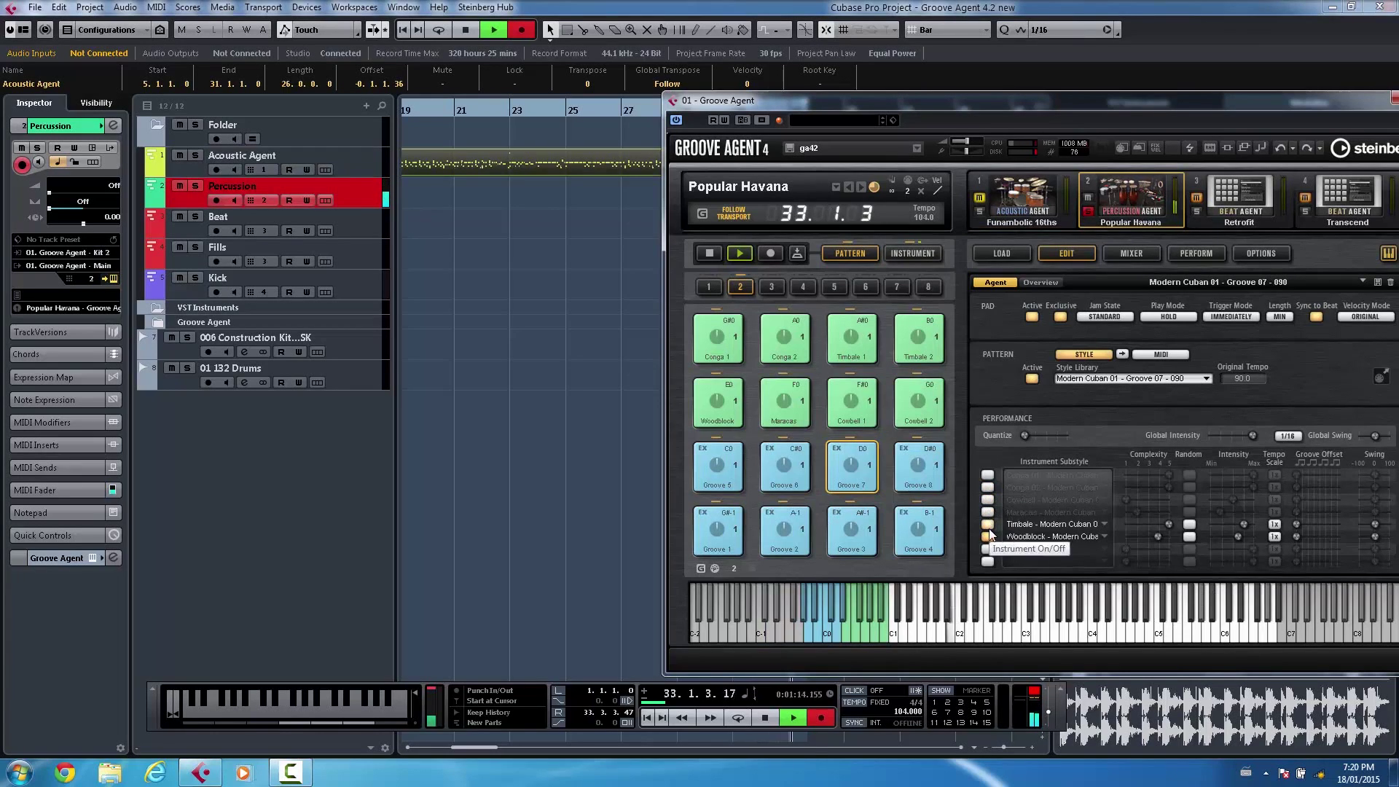
click(987, 499)
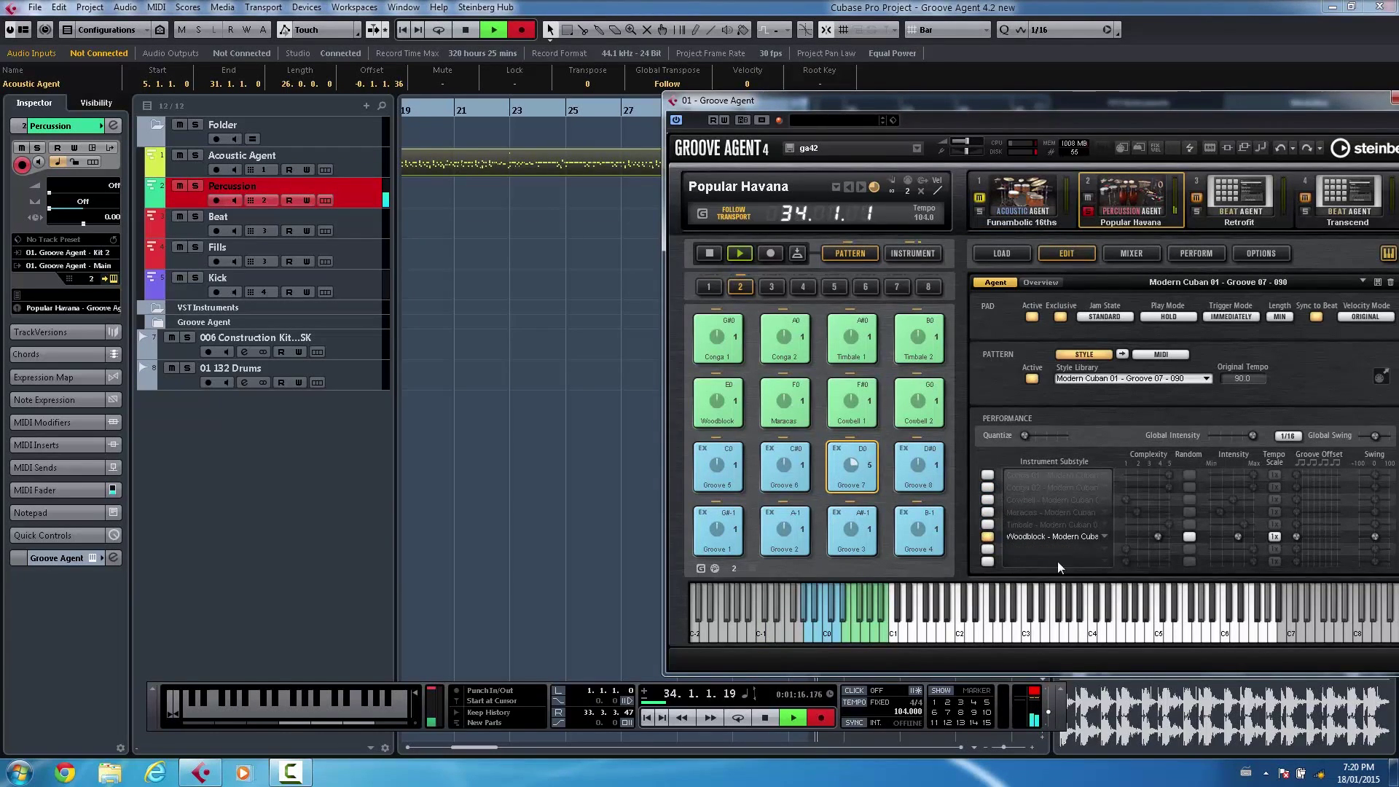
click(718, 528)
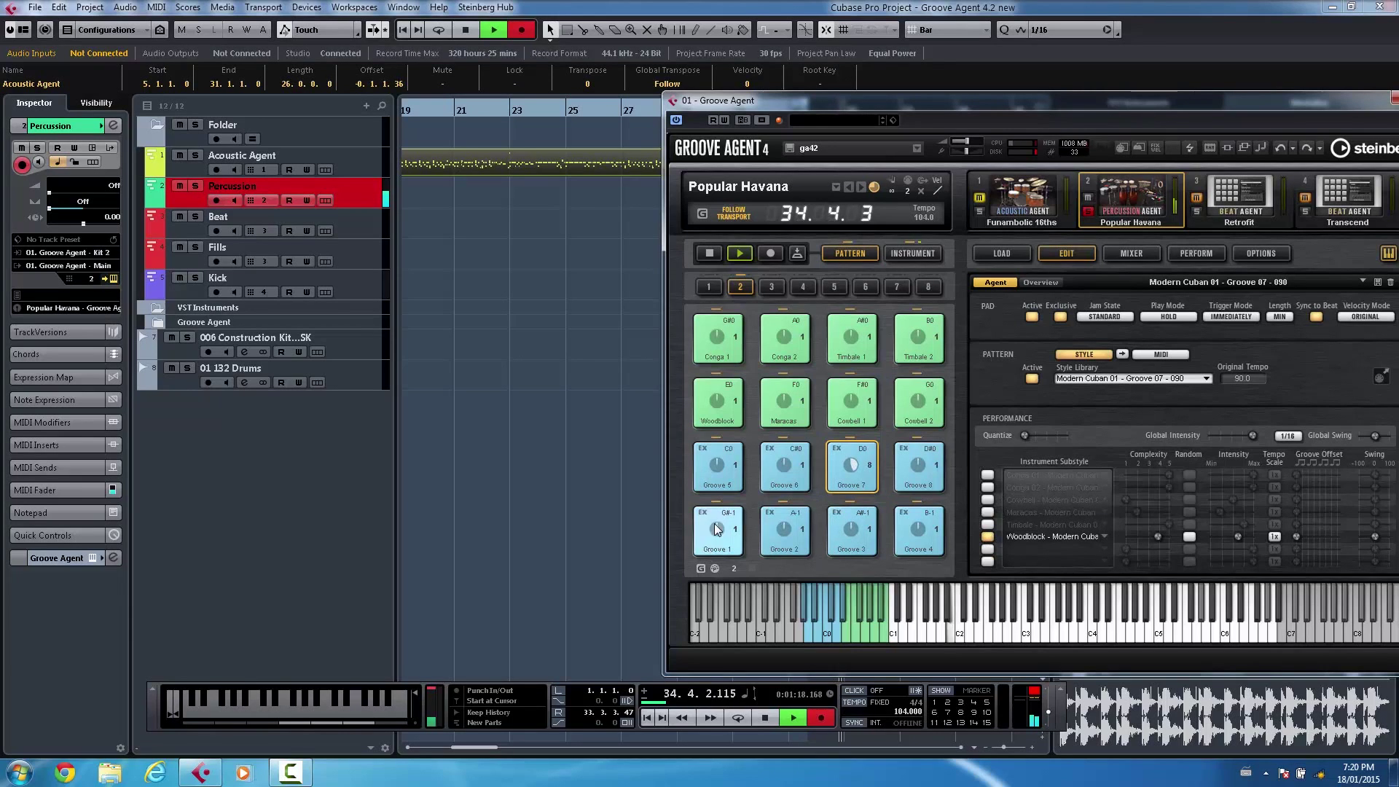
click(987, 486)
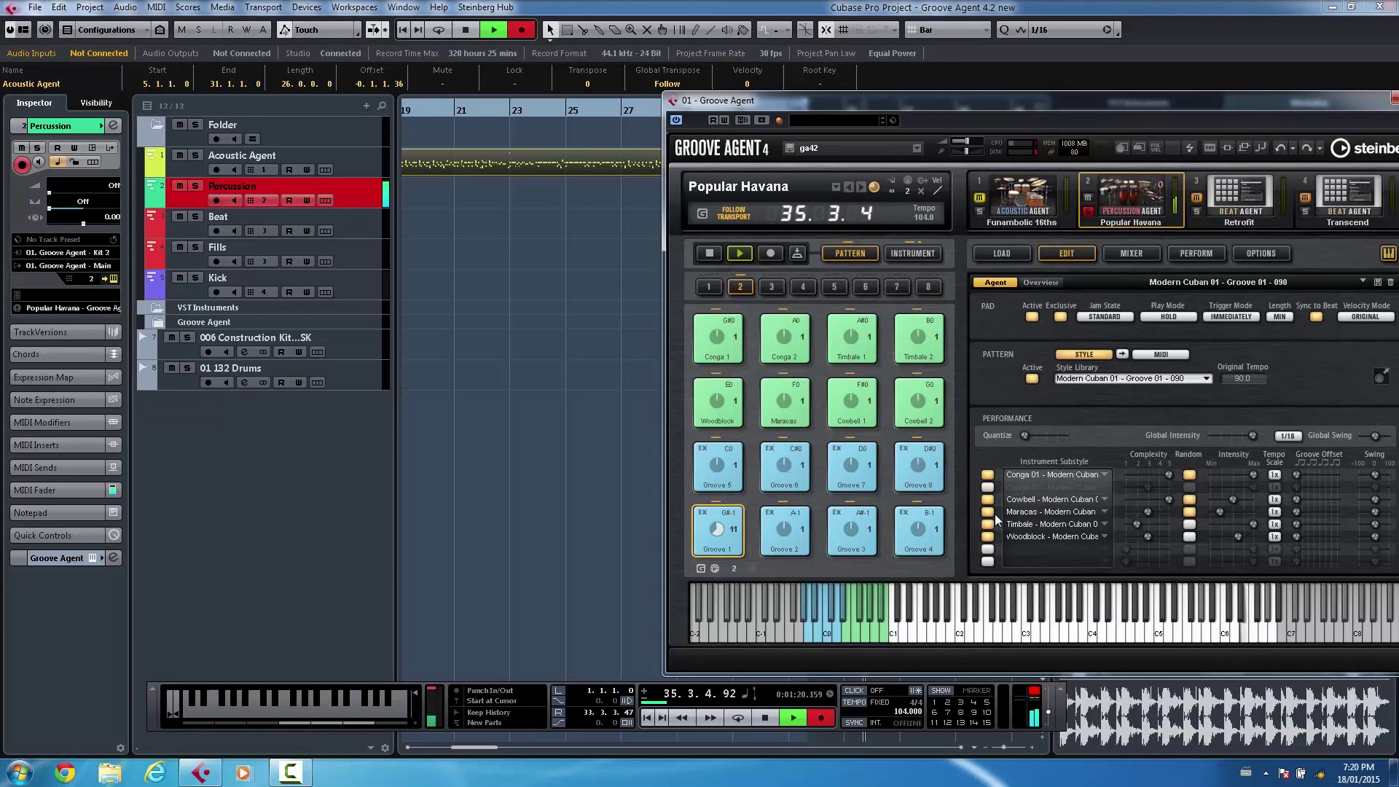
click(987, 499)
click(987, 511)
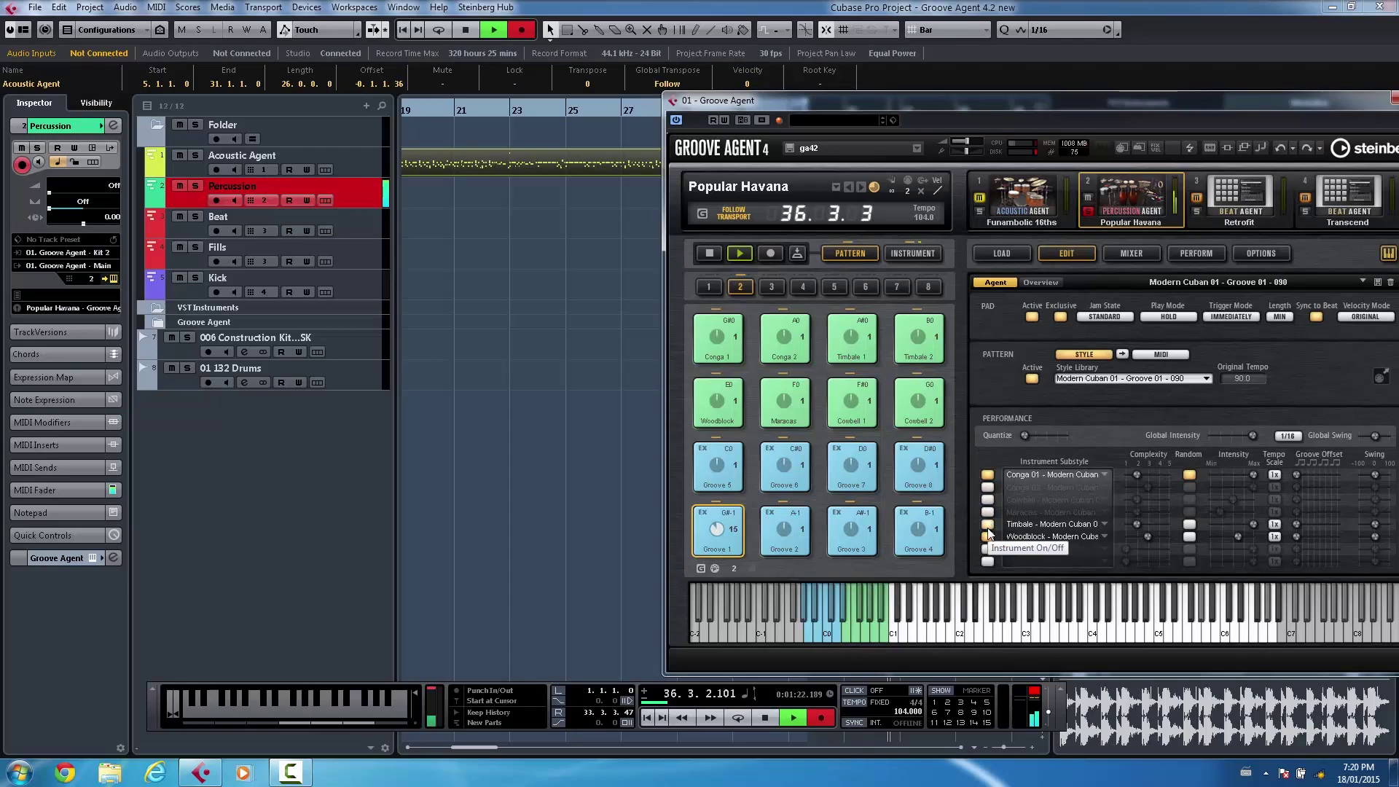
click(987, 536)
click(987, 524)
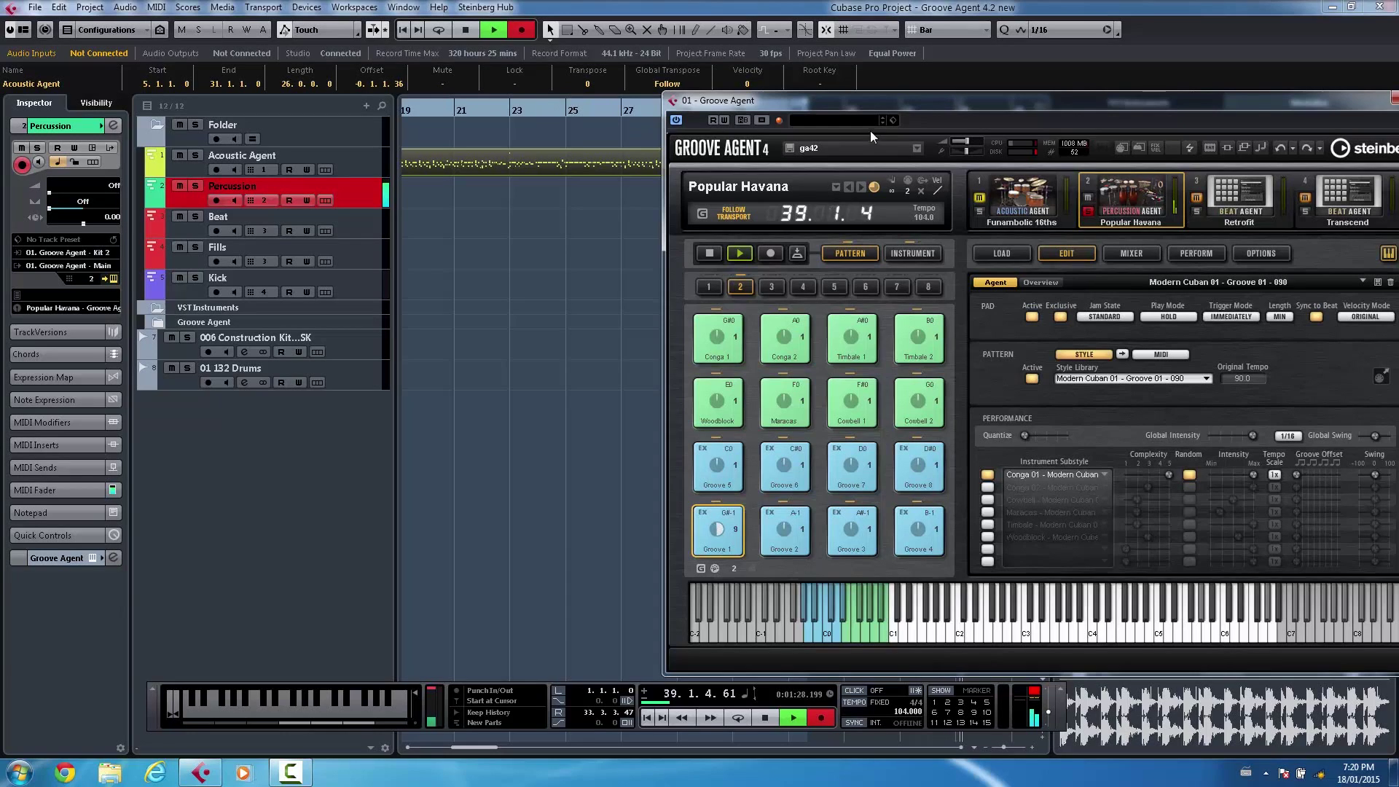
Lower Conga 01's complexity from 3 to 1 and switch its tempo scale to 2x, then back to 1x
drag(882, 107, 866, 155)
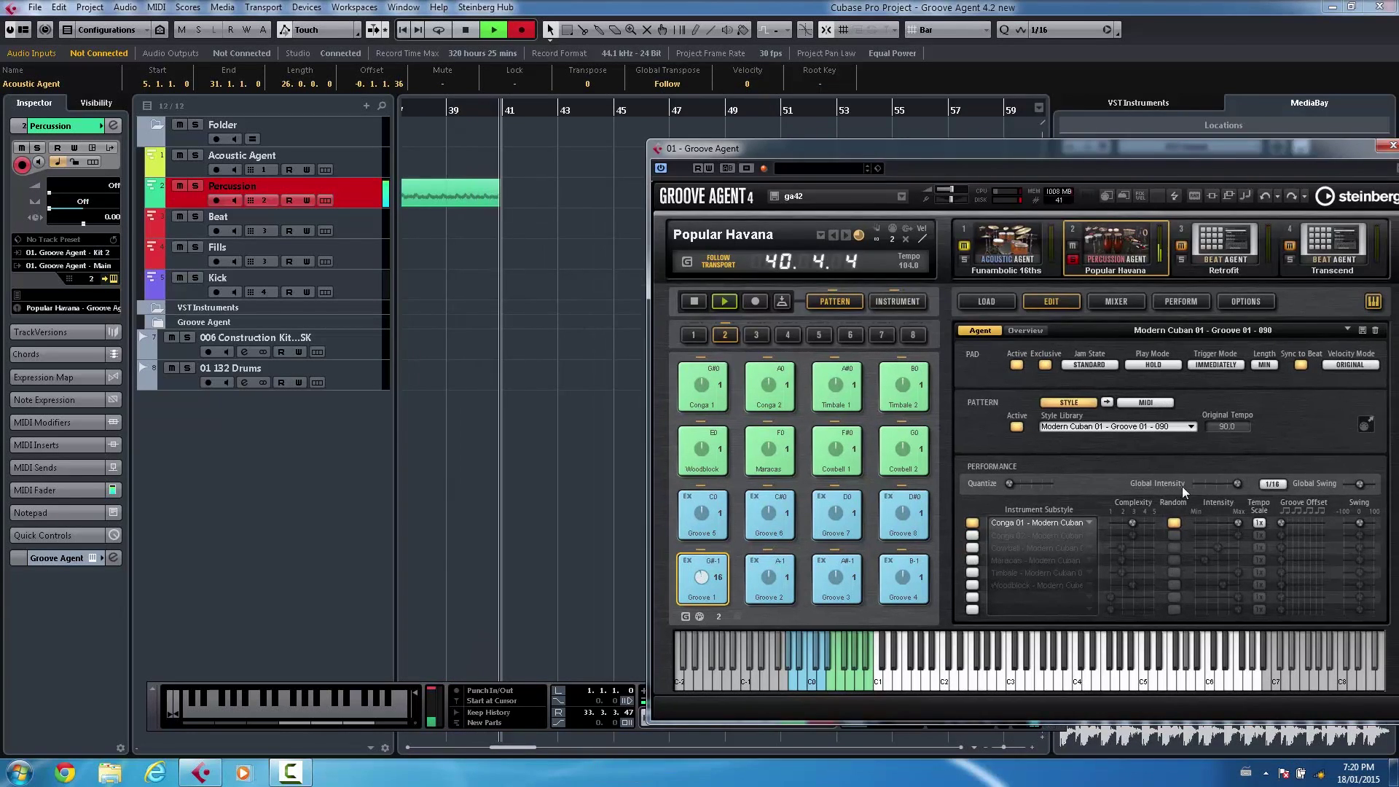
drag(1132, 522, 1110, 522)
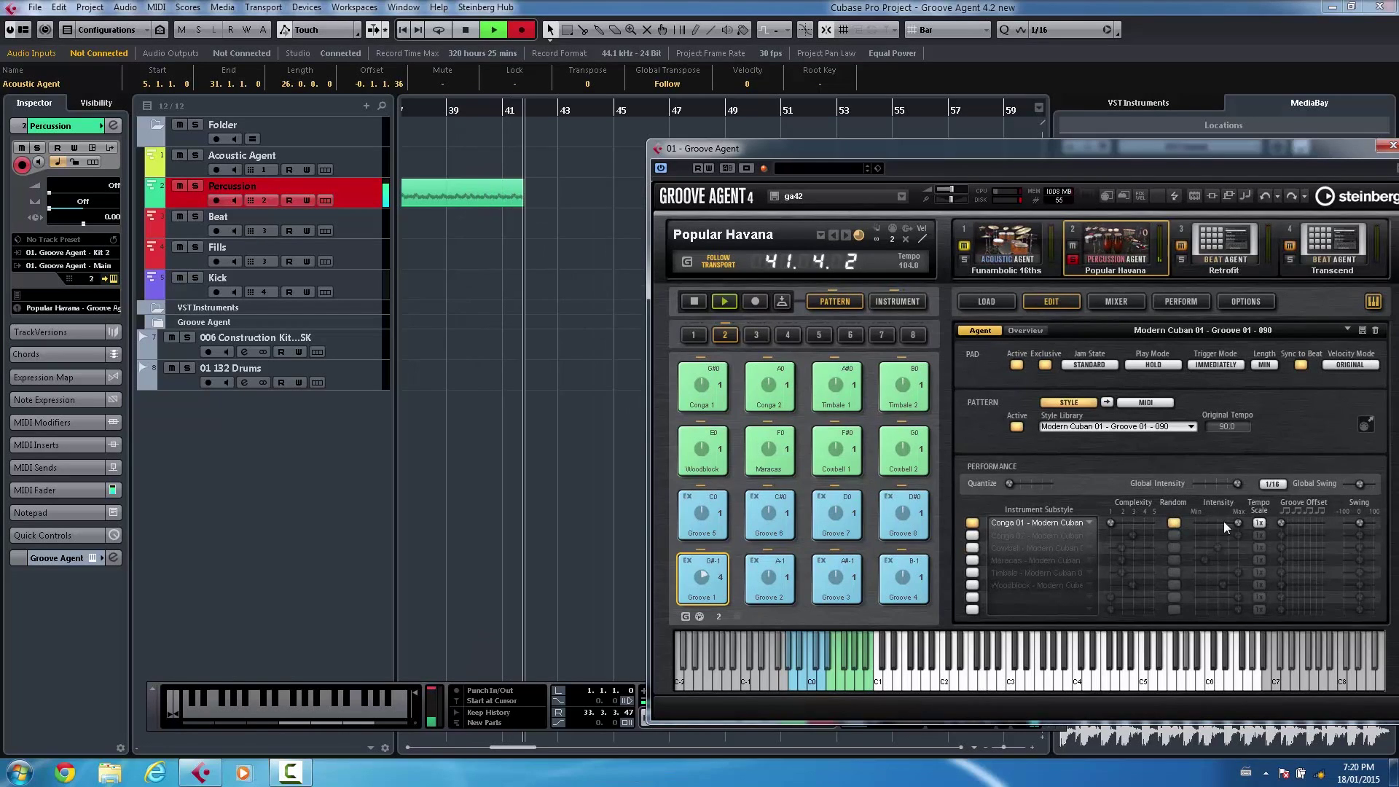
click(1262, 524)
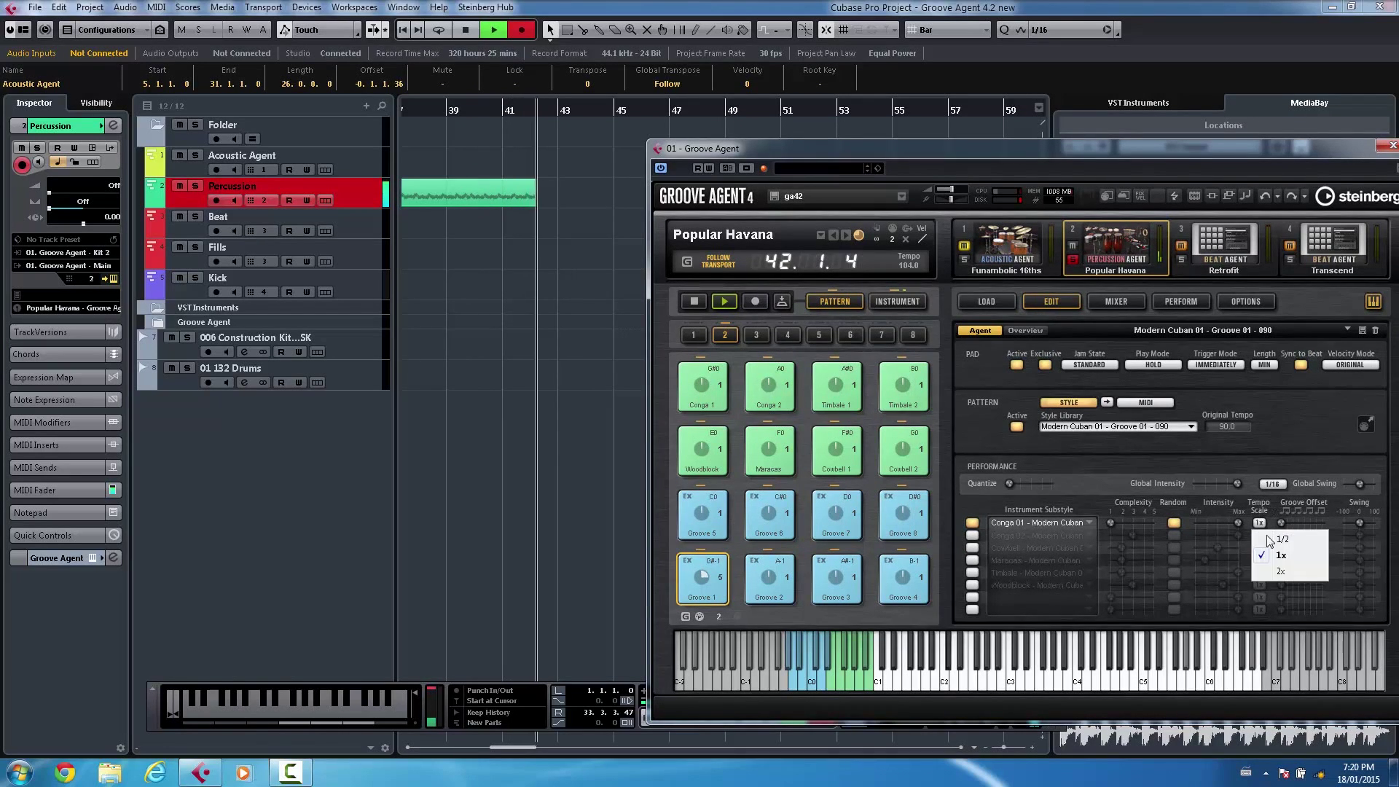
click(1272, 572)
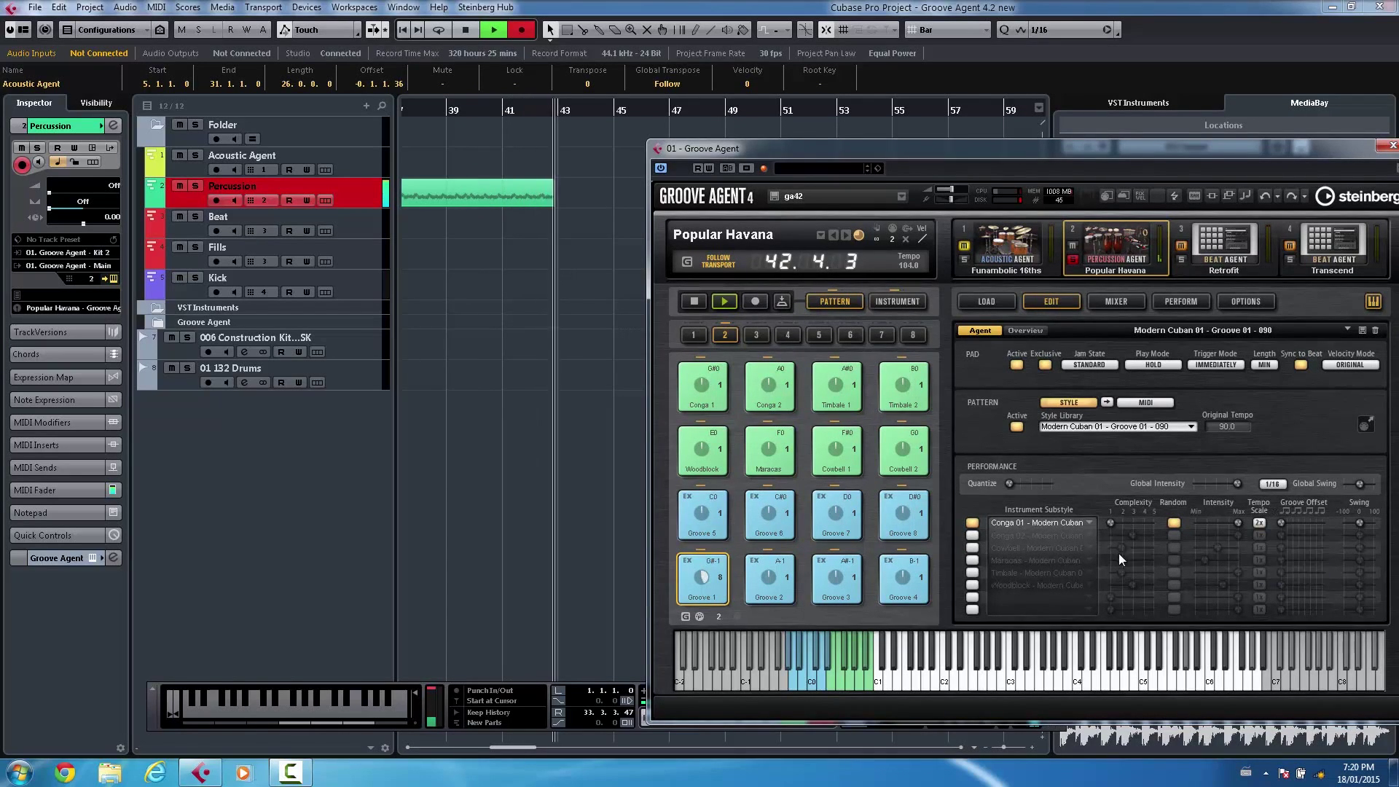
click(1258, 521)
click(1271, 555)
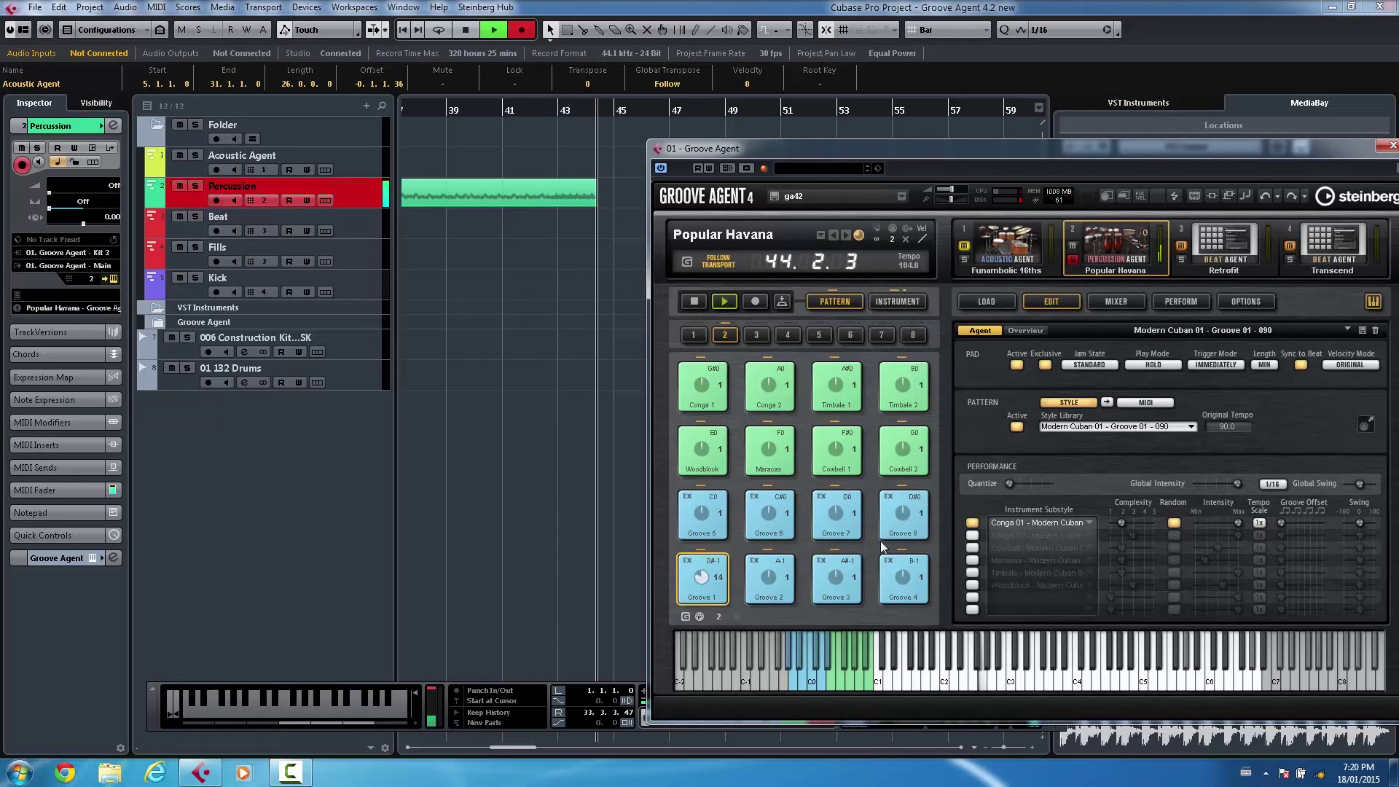
Bring back Conga 02, Cowbell, Maracas, Woodblock and Timbale, and turn off the Cowbell's random variation
click(972, 535)
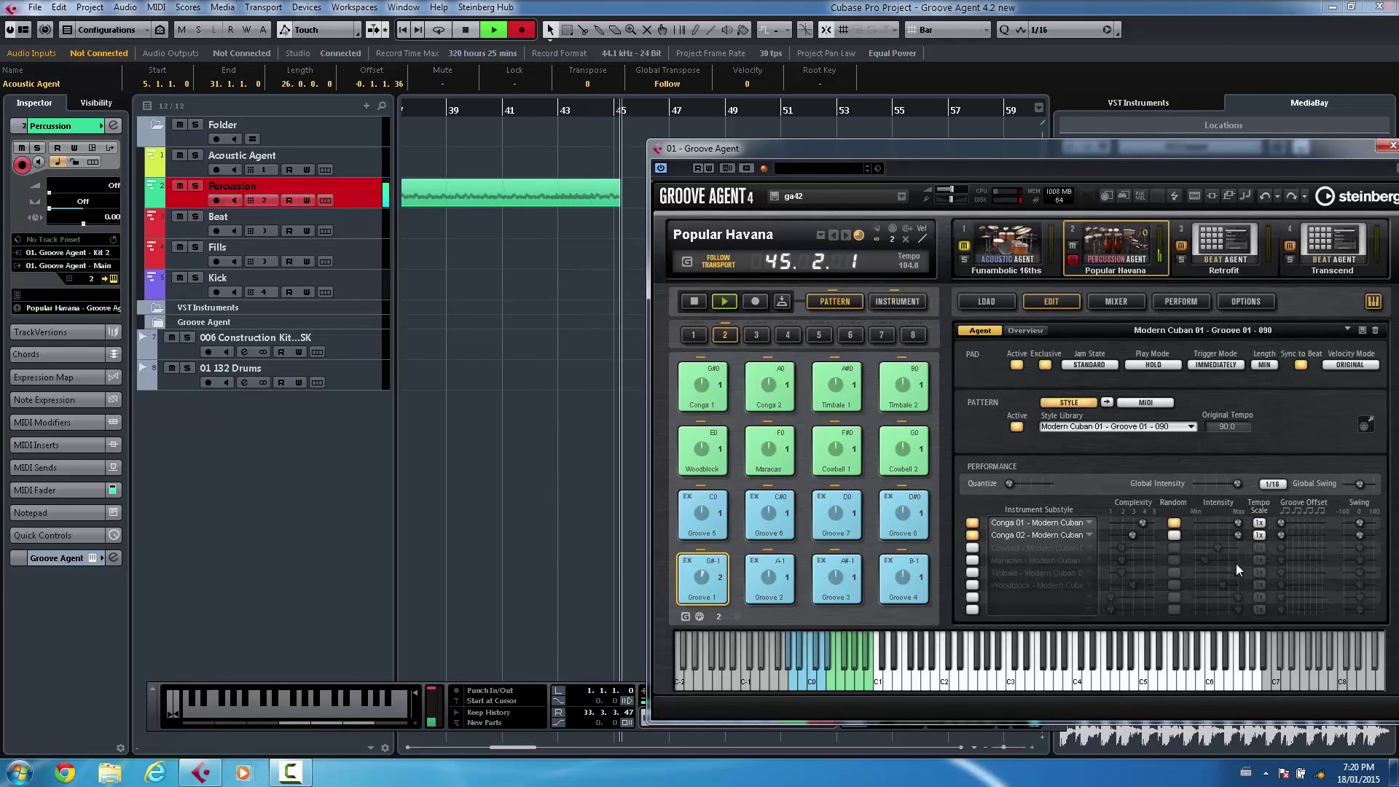
click(972, 547)
click(972, 560)
click(971, 584)
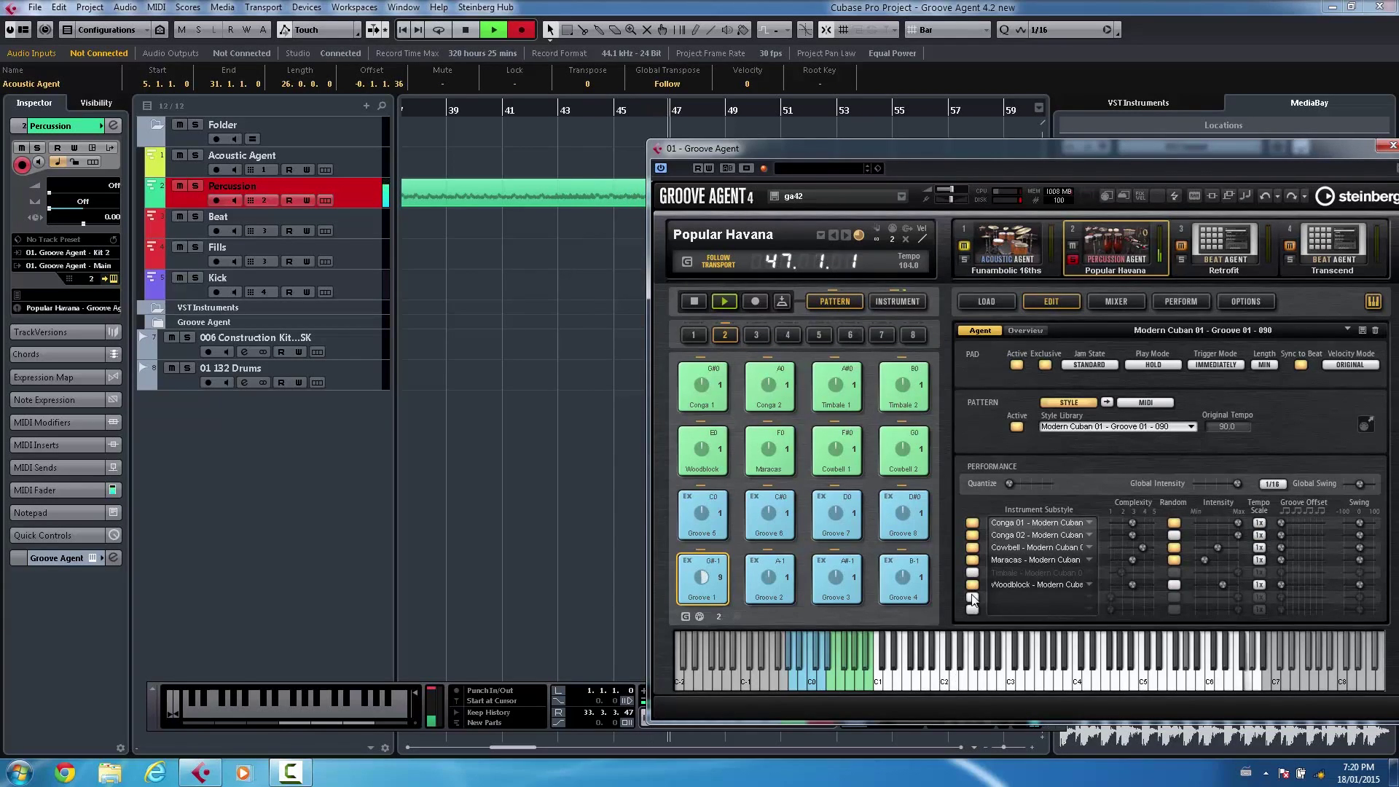
click(972, 571)
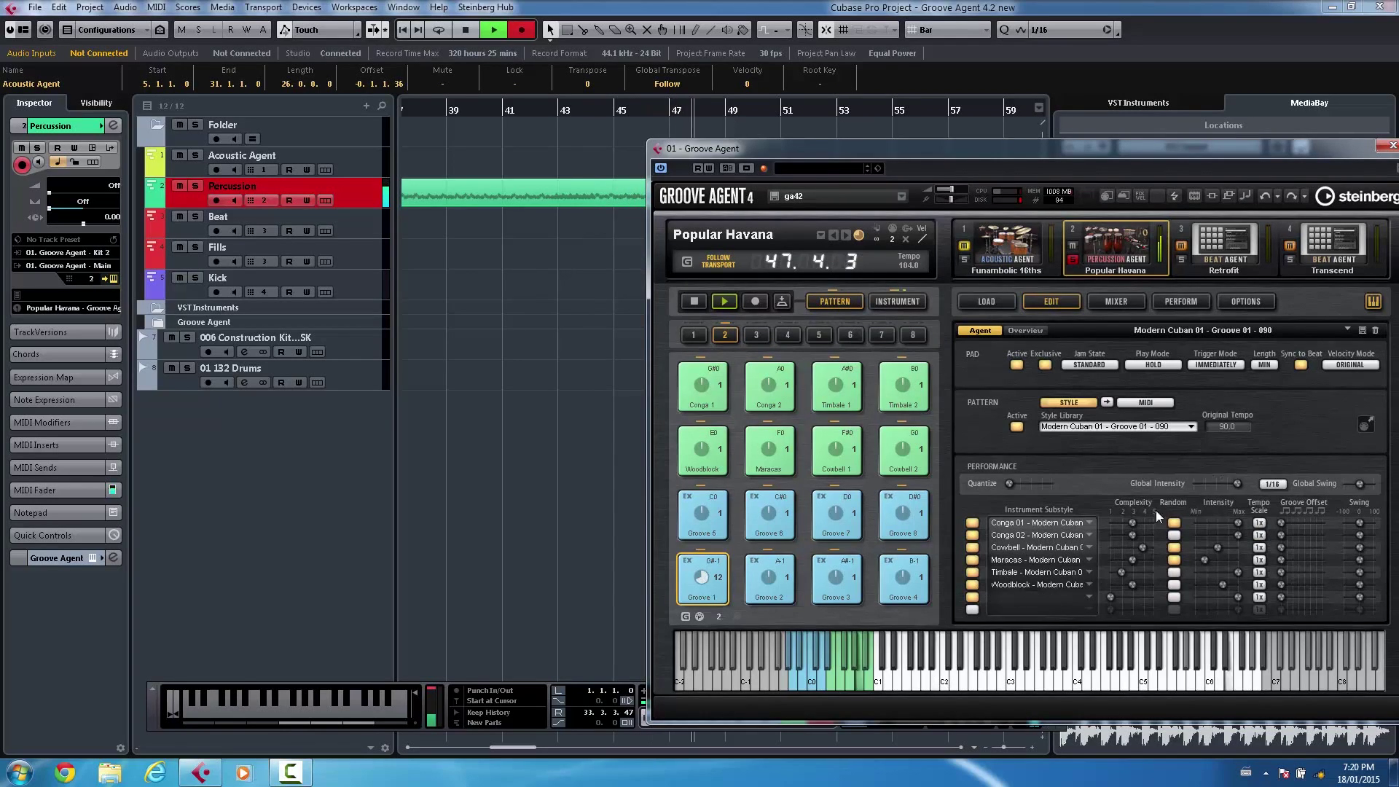
click(1173, 546)
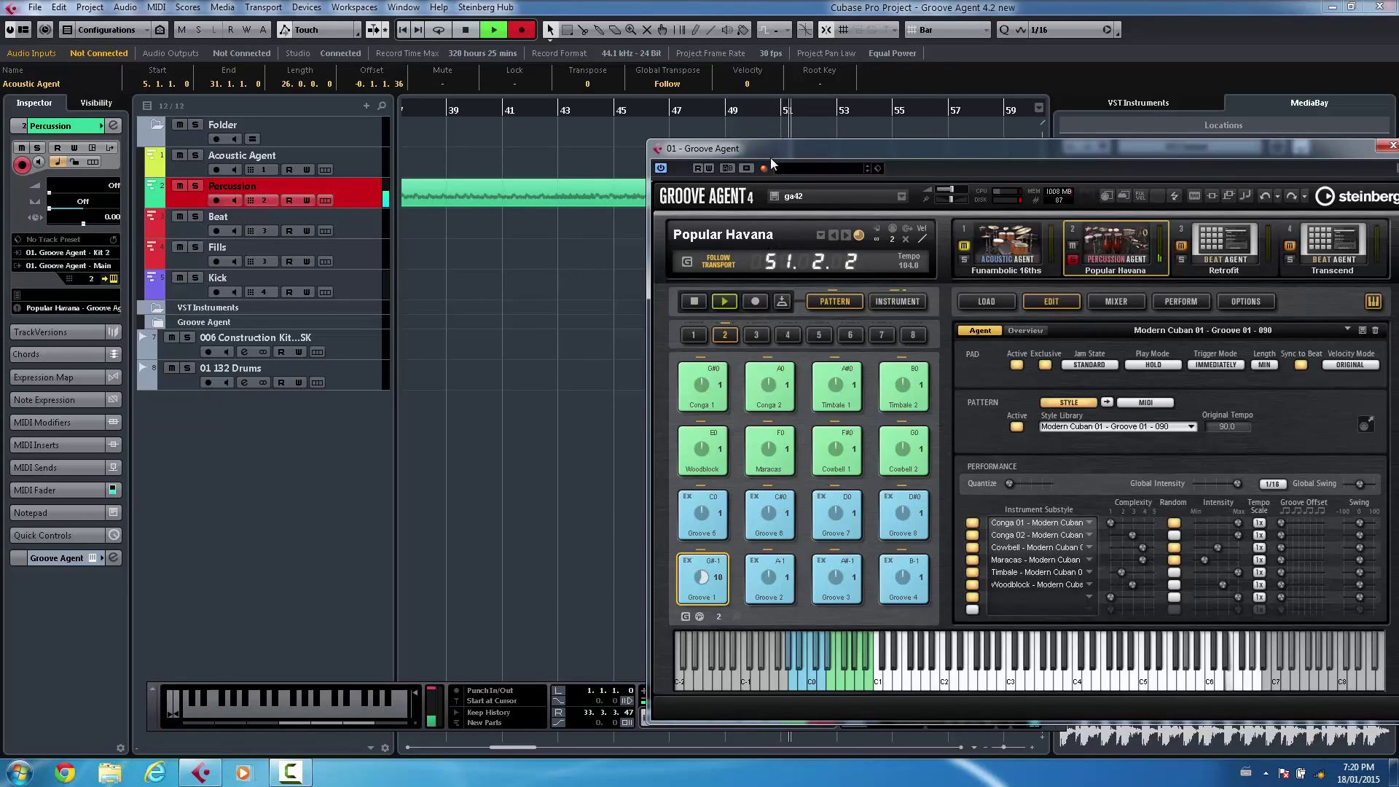
Stop recording and zoom the timeline out to show the recorded parts
drag(776, 148, 783, 85)
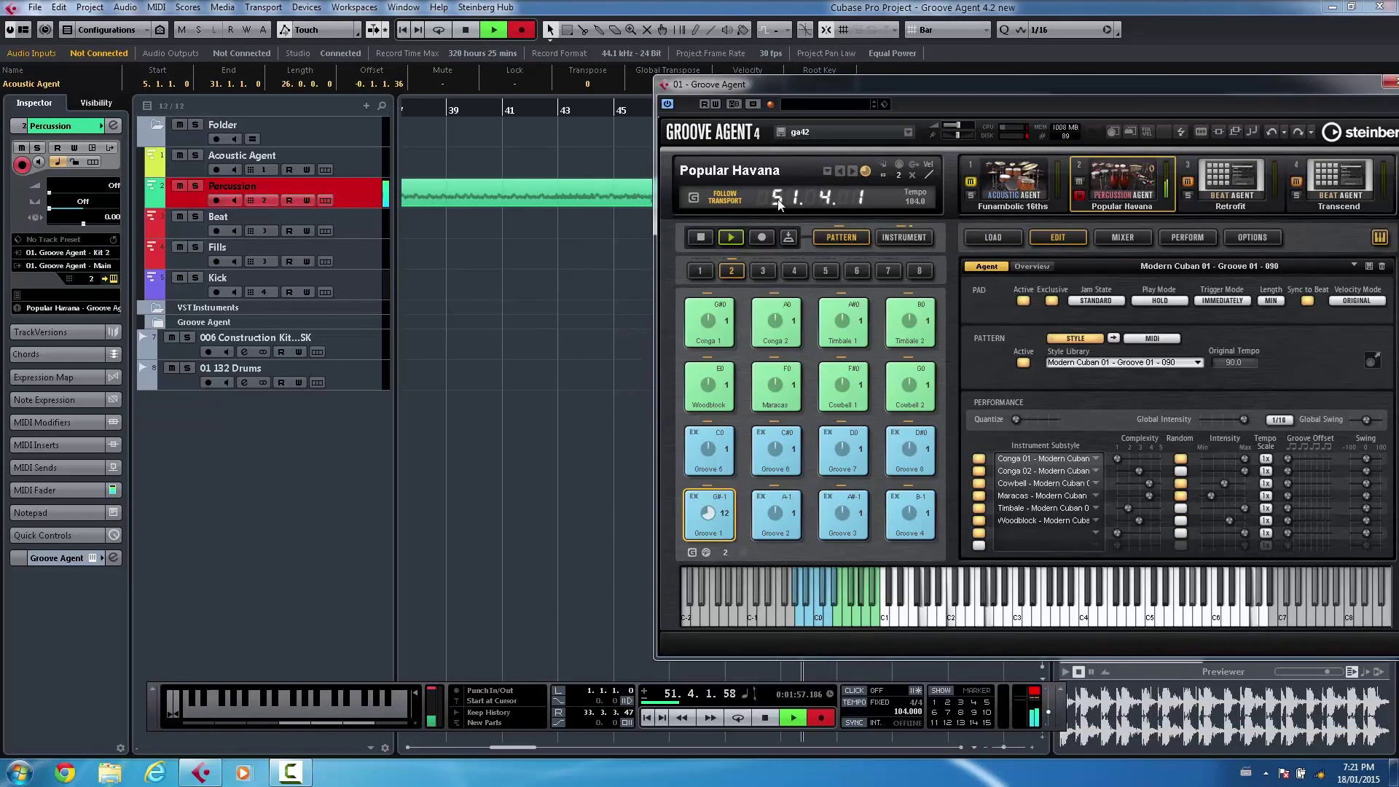
click(765, 717)
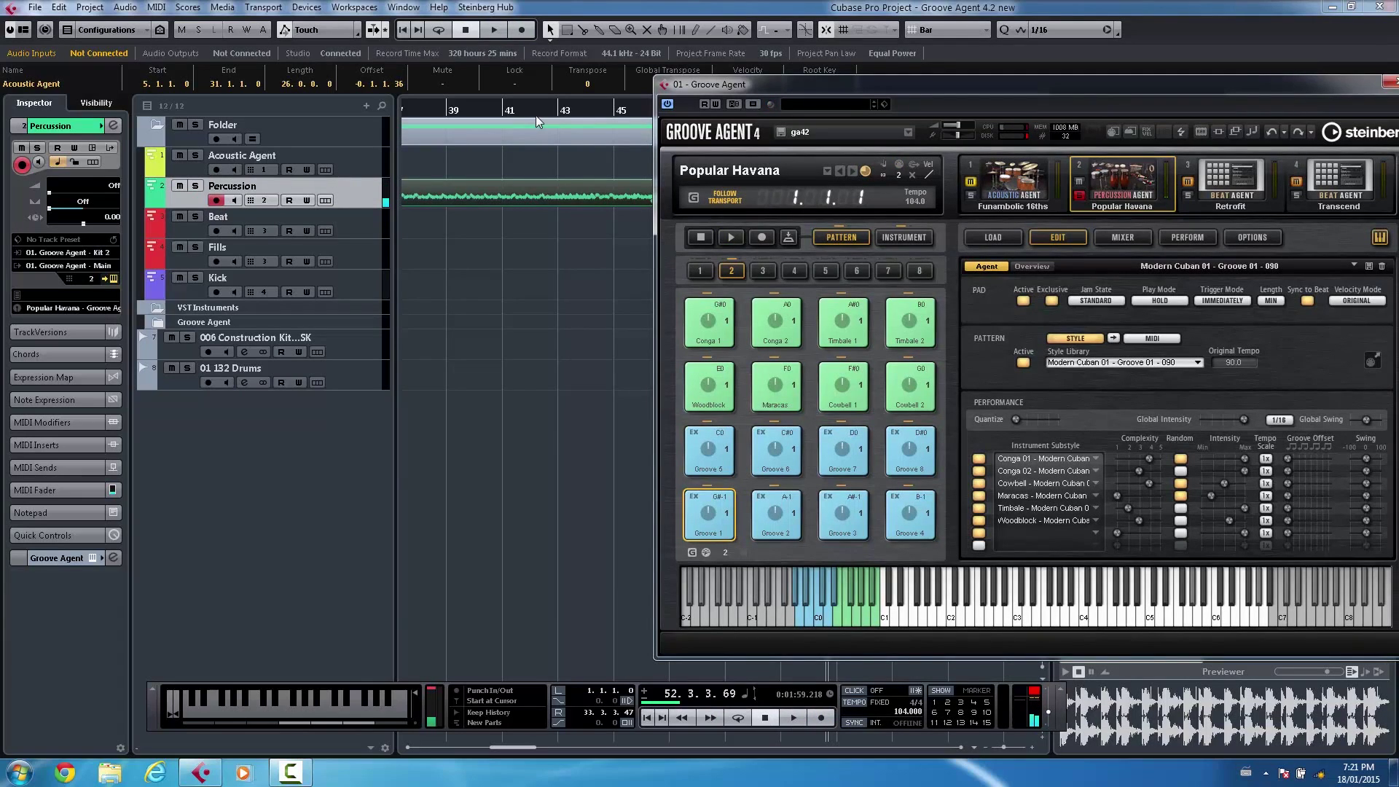
drag(534, 113, 523, 60)
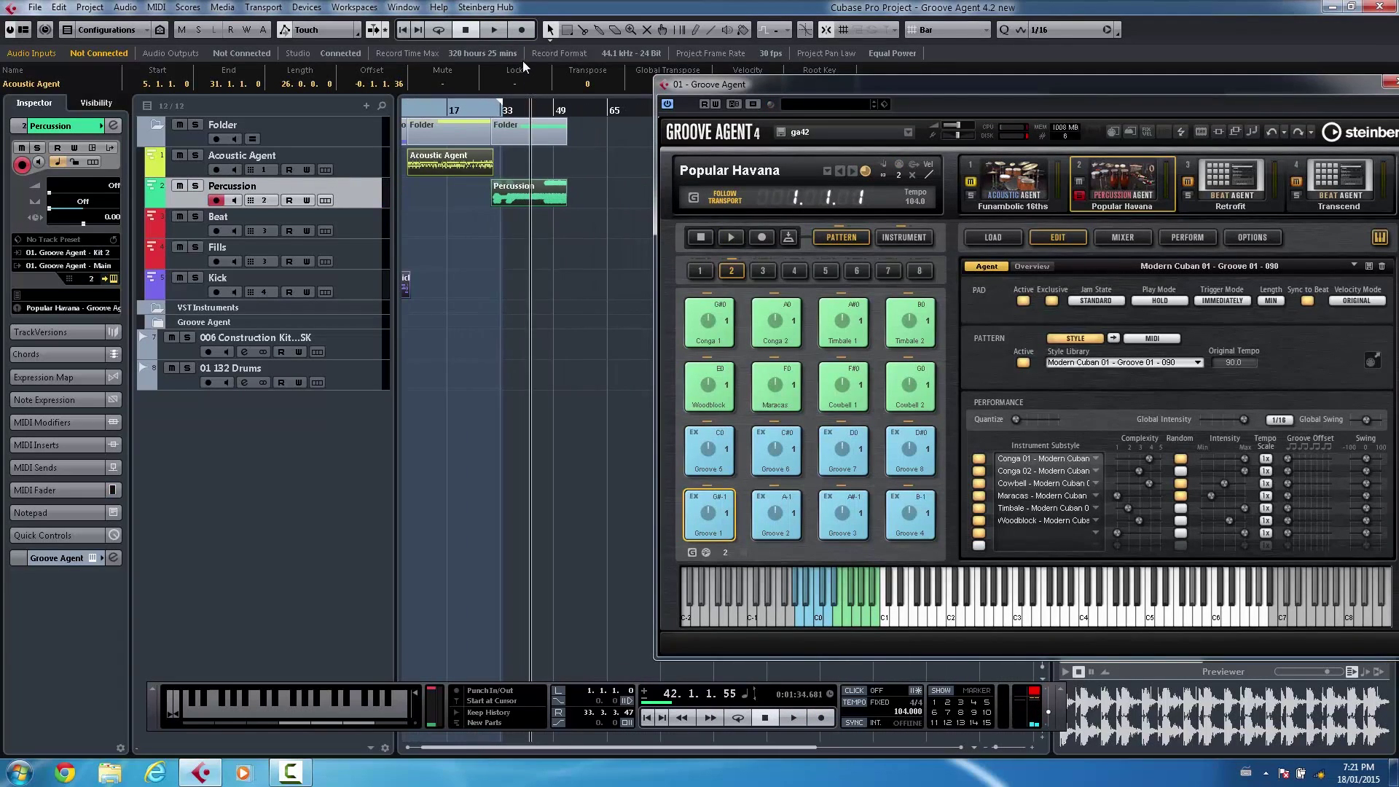
Select the Beat track and put Retrofit's note repeat on variation 1, auditioning the closed hi-hat
click(357, 230)
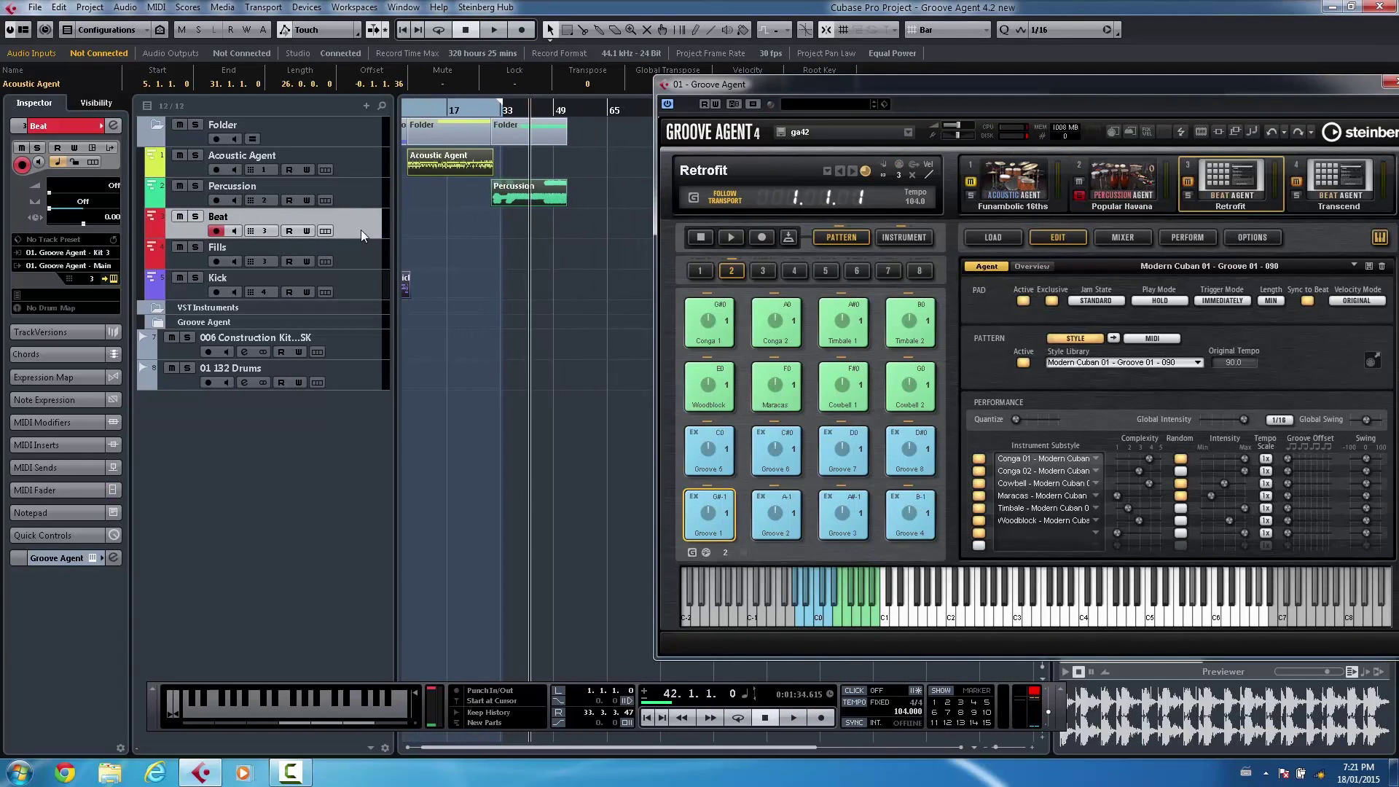
click(1179, 240)
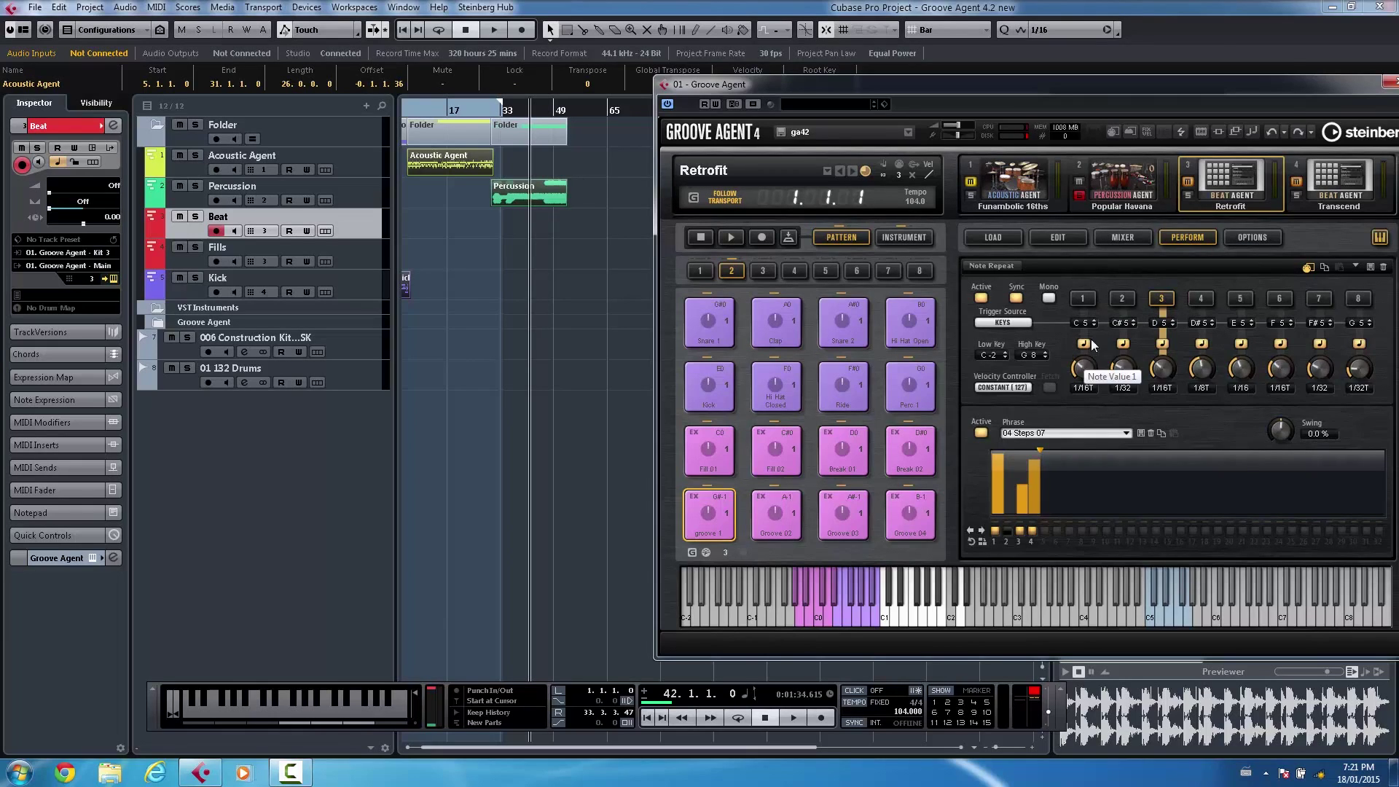
click(903, 239)
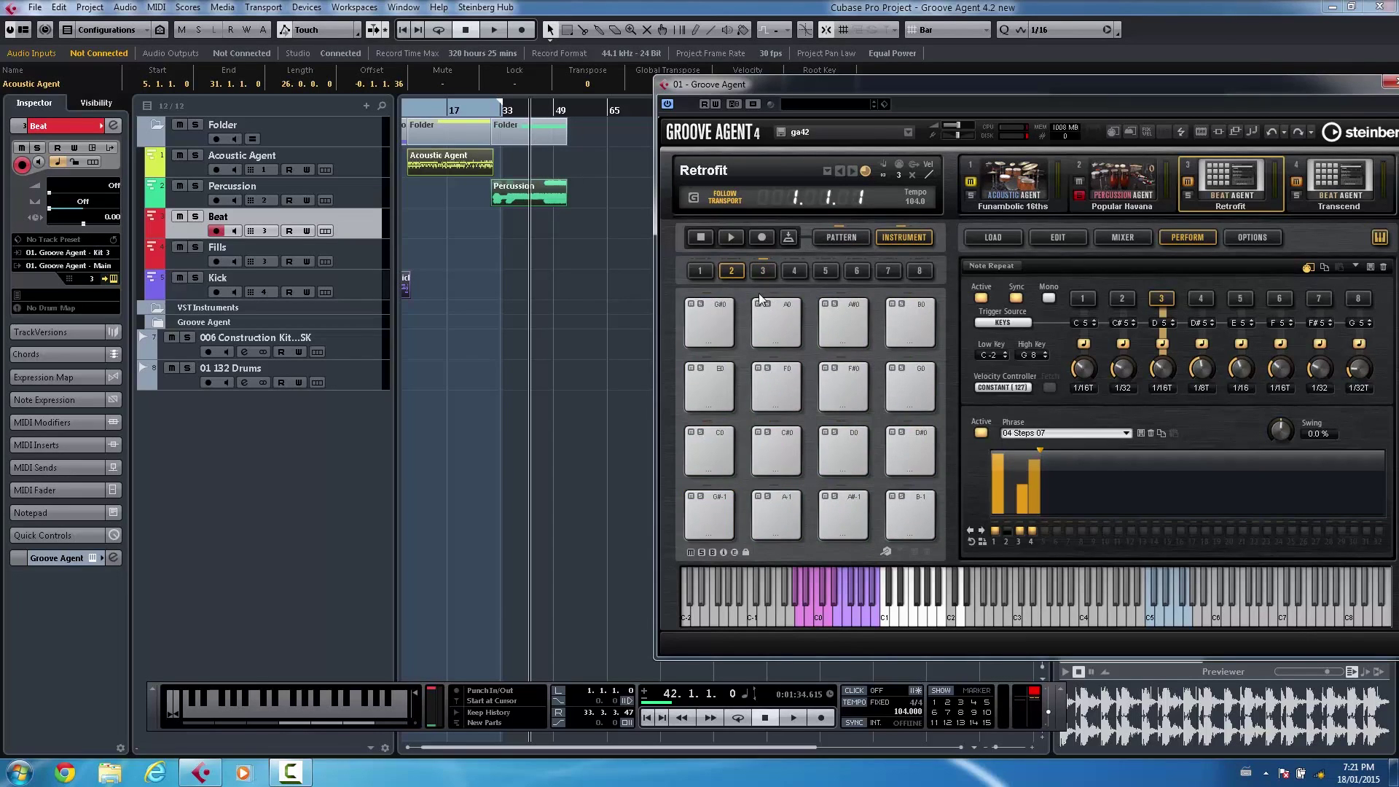
click(857, 462)
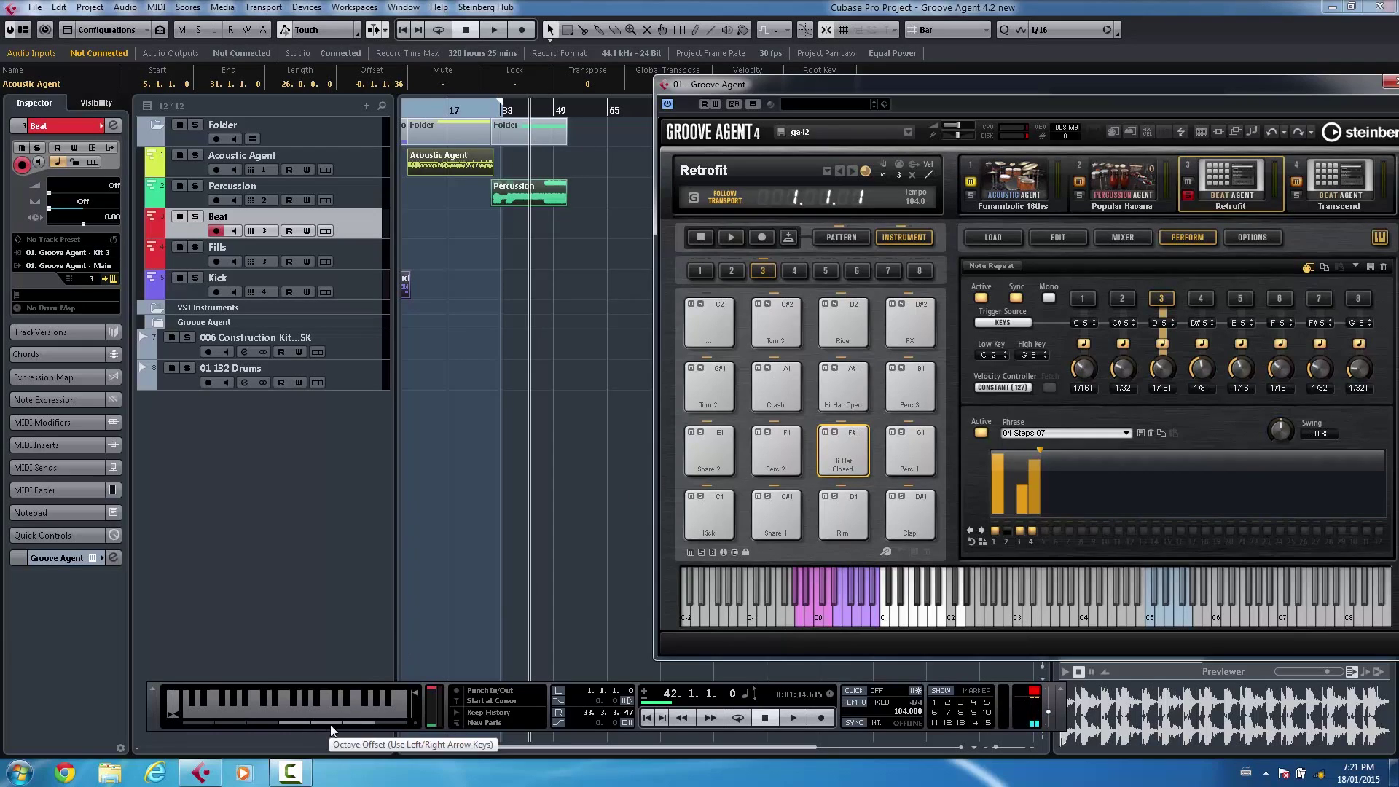
click(1083, 301)
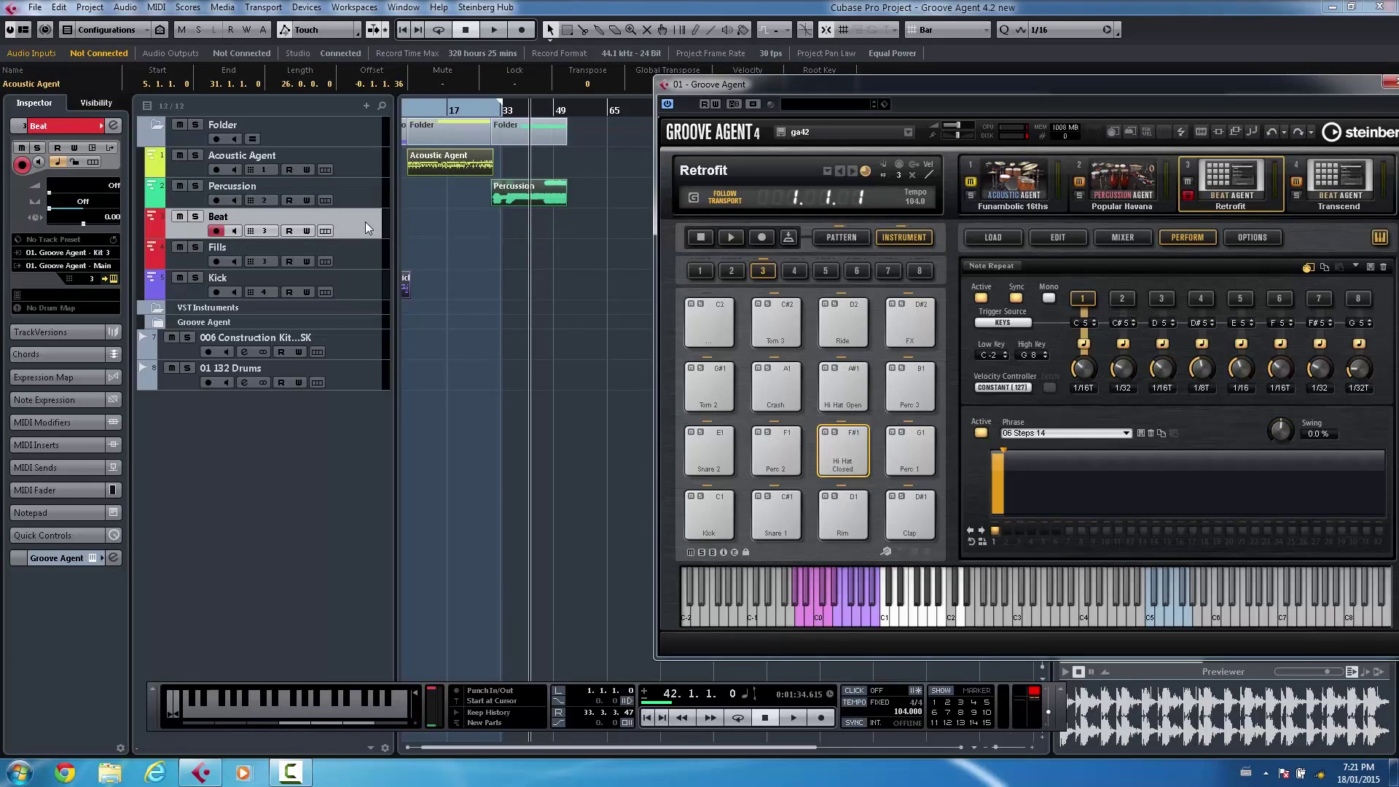
click(110, 253)
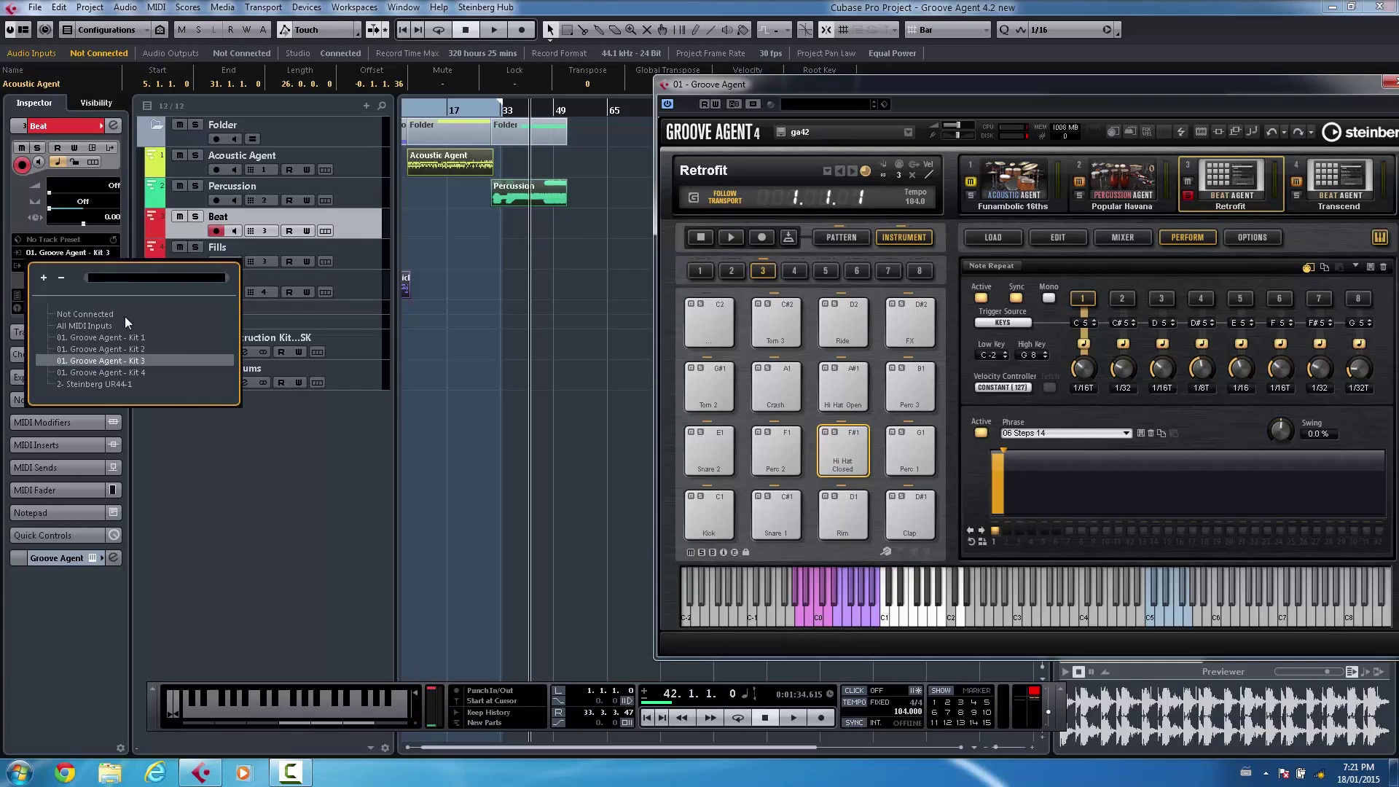
Leave Beat's MIDI input unchanged, select the Fills track and arm Beat for recording
click(360, 265)
click(361, 263)
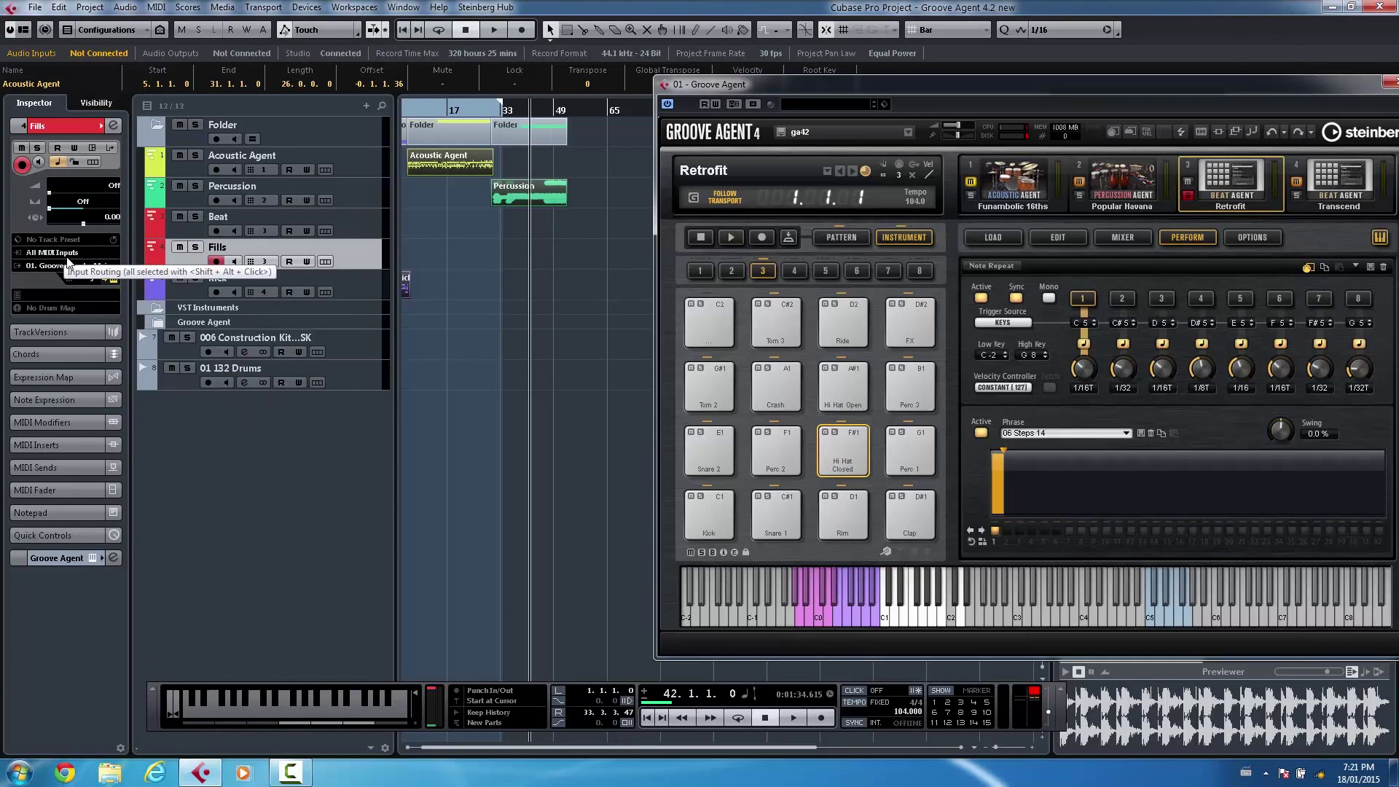
click(216, 231)
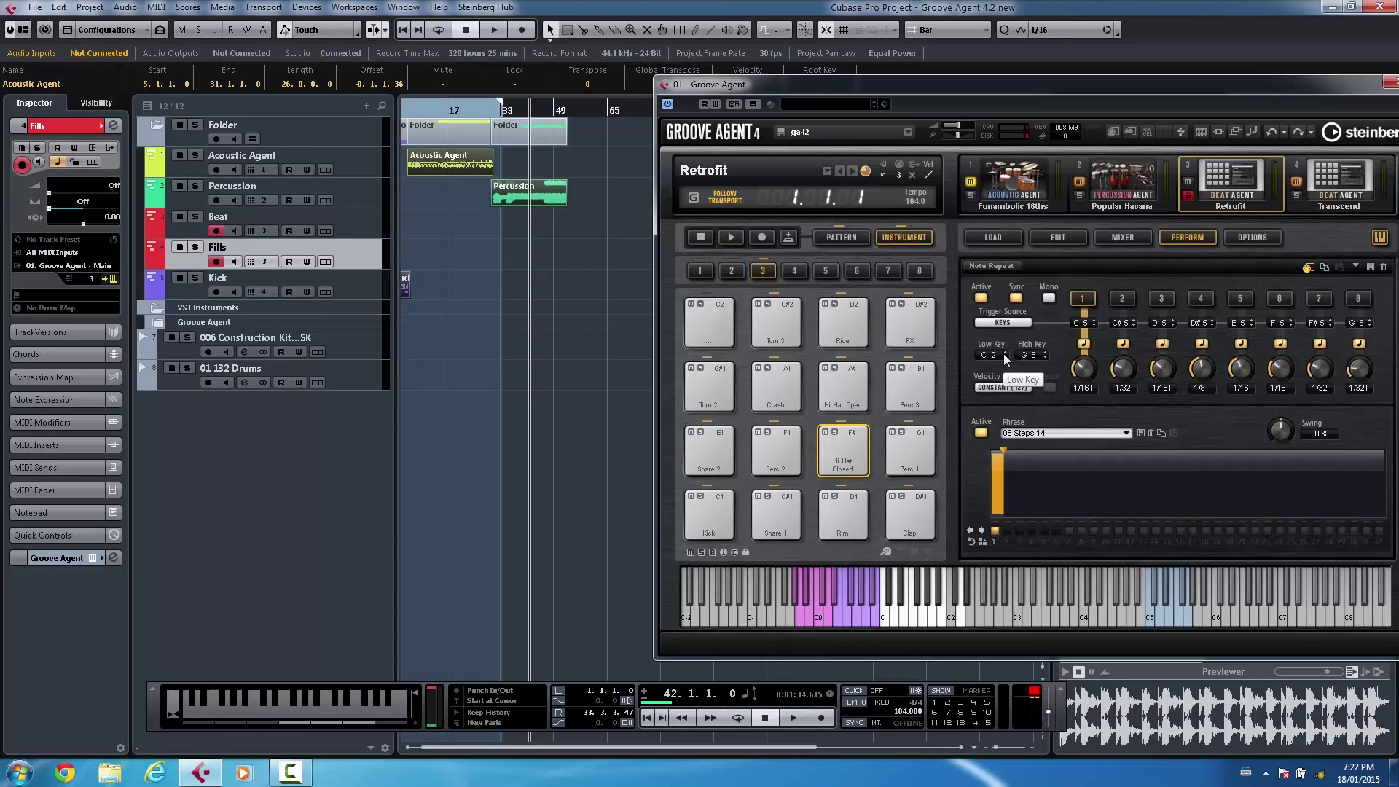
Trigger note-repeat variation 1 on the closed hi-hat and change its repeat rate
click(841, 444)
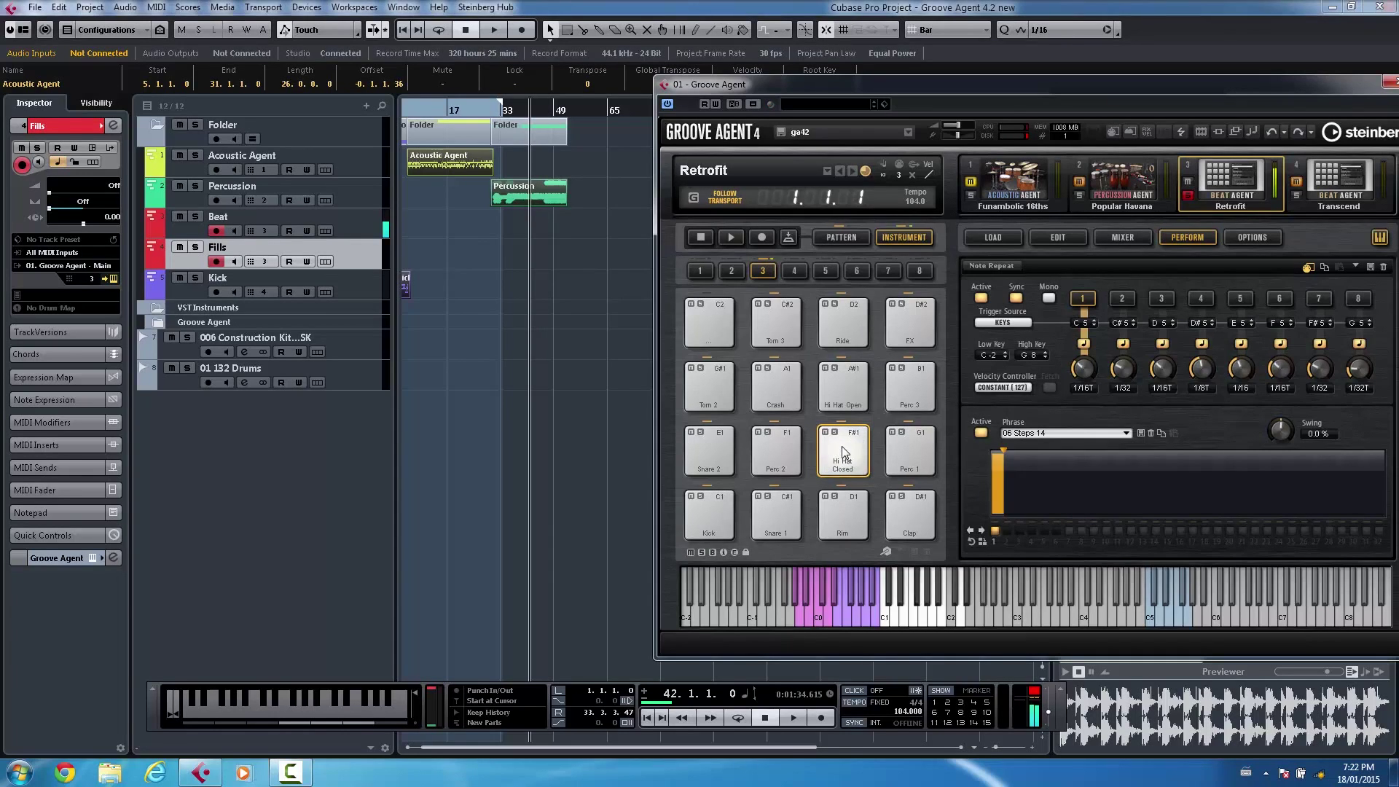
click(842, 450)
key(q)
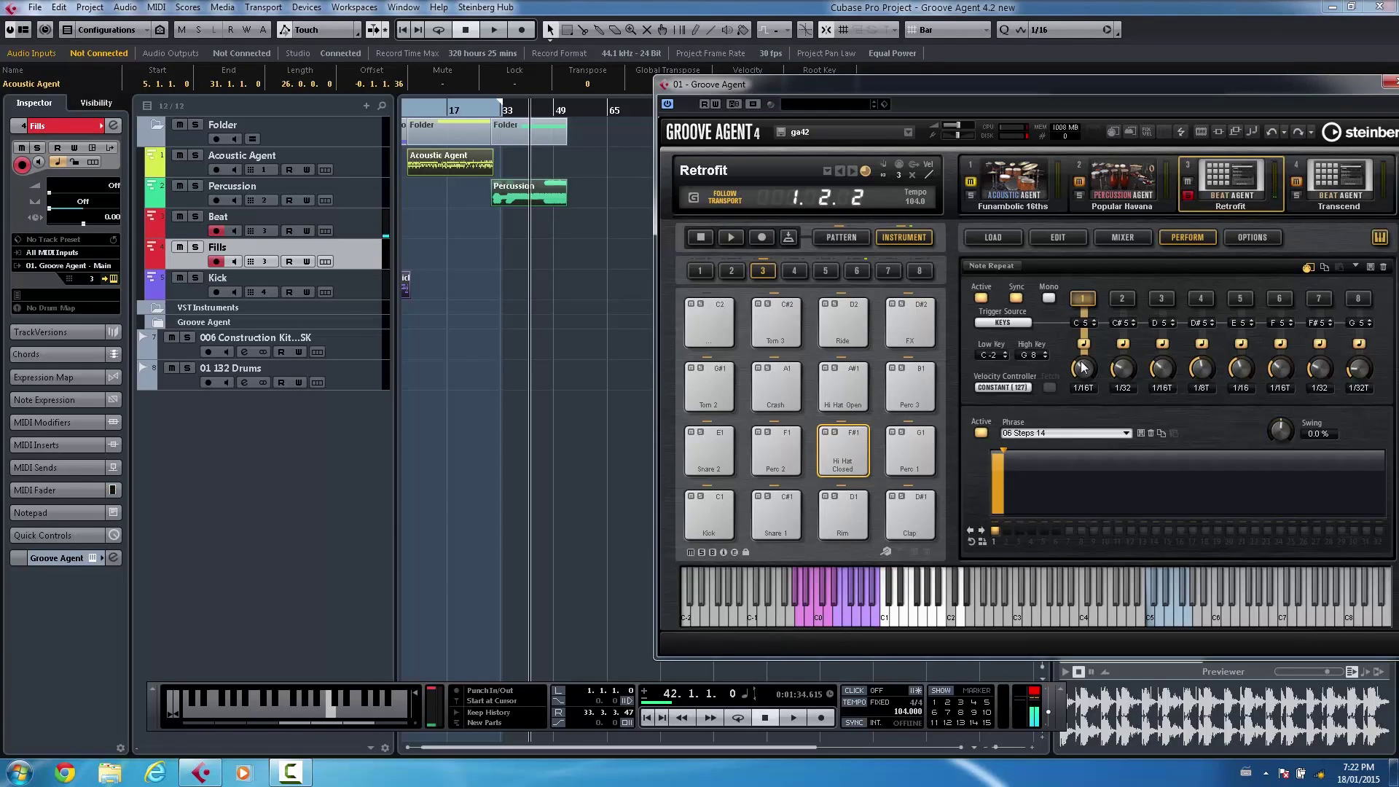
drag(1082, 367, 1085, 351)
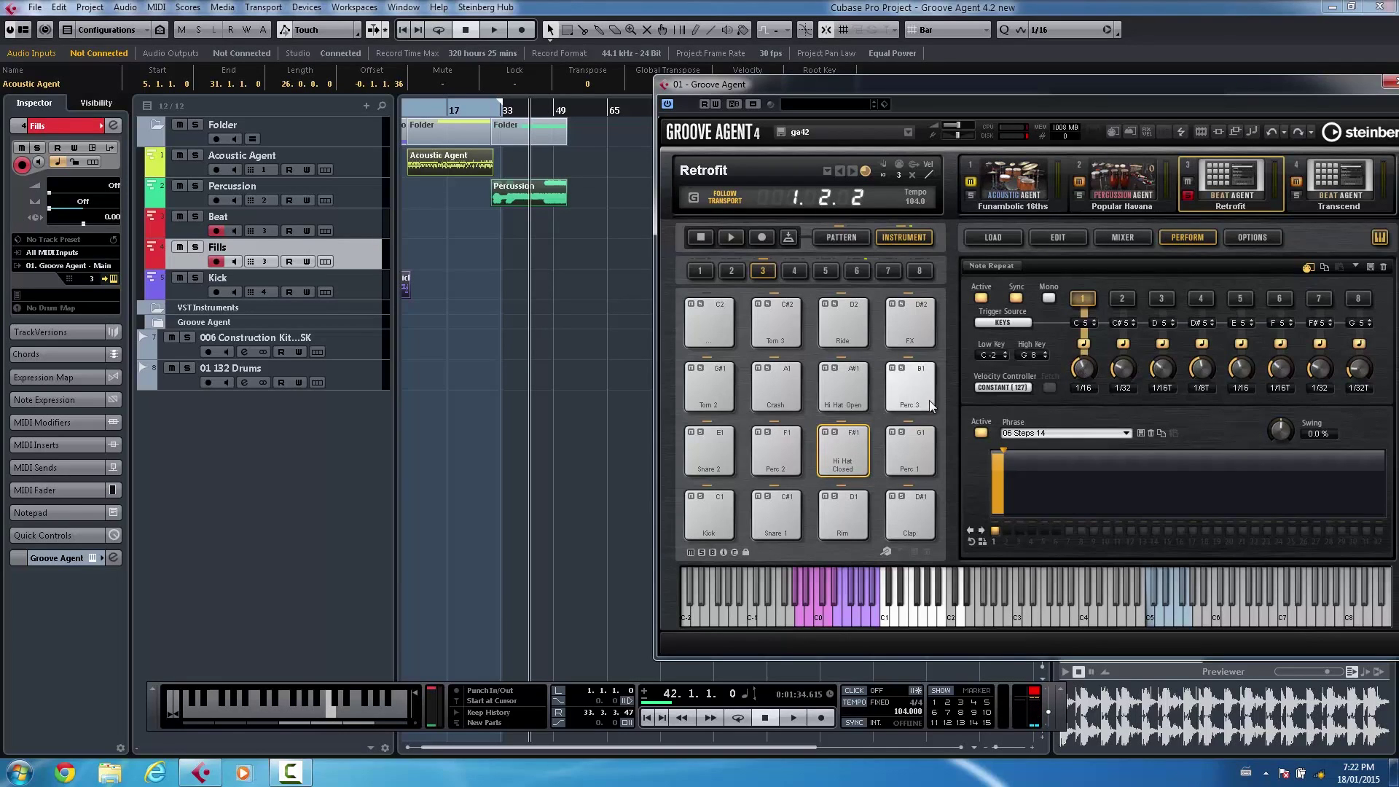
click(843, 455)
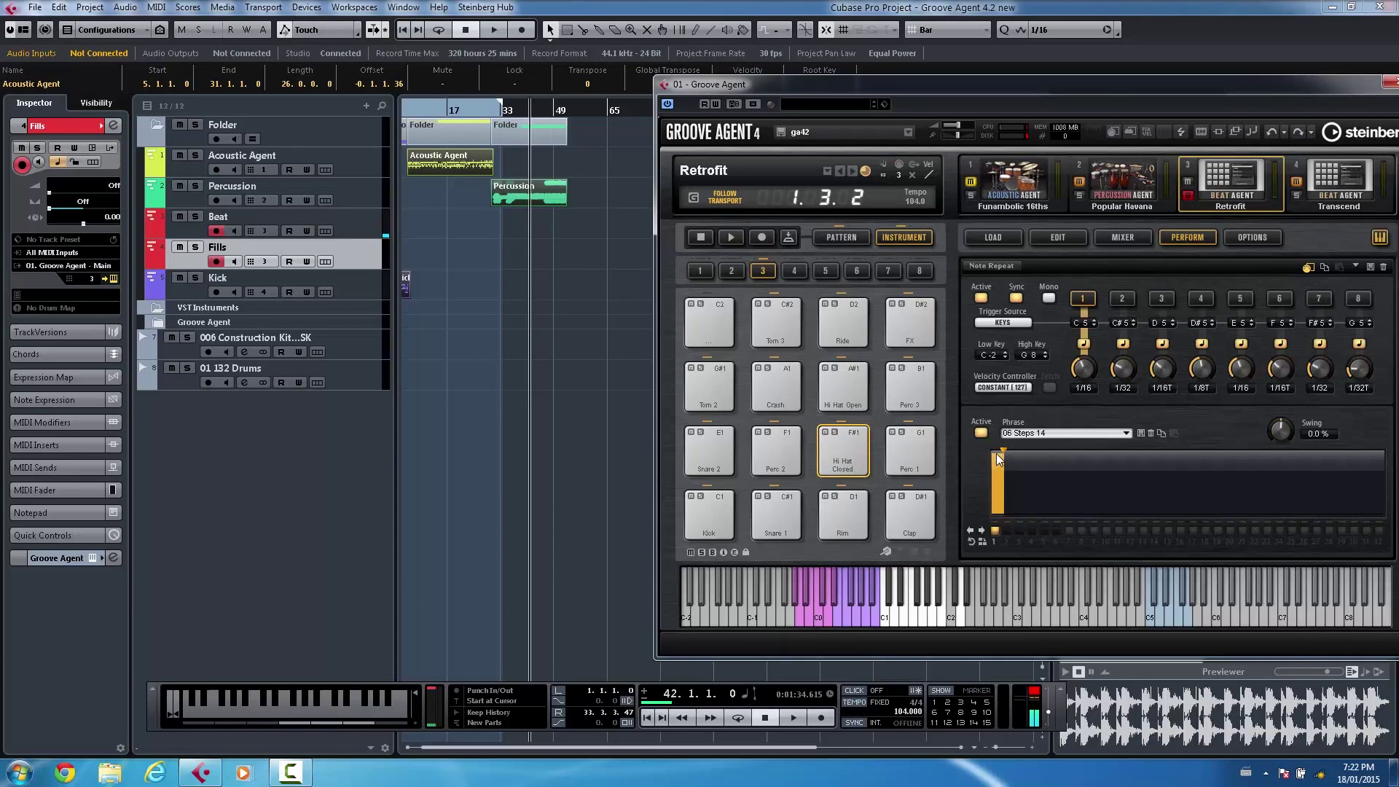
Extend the phrase to 5 steps with high velocities on steps 4 and 5
drag(997, 453, 1050, 453)
drag(1022, 508, 1025, 496)
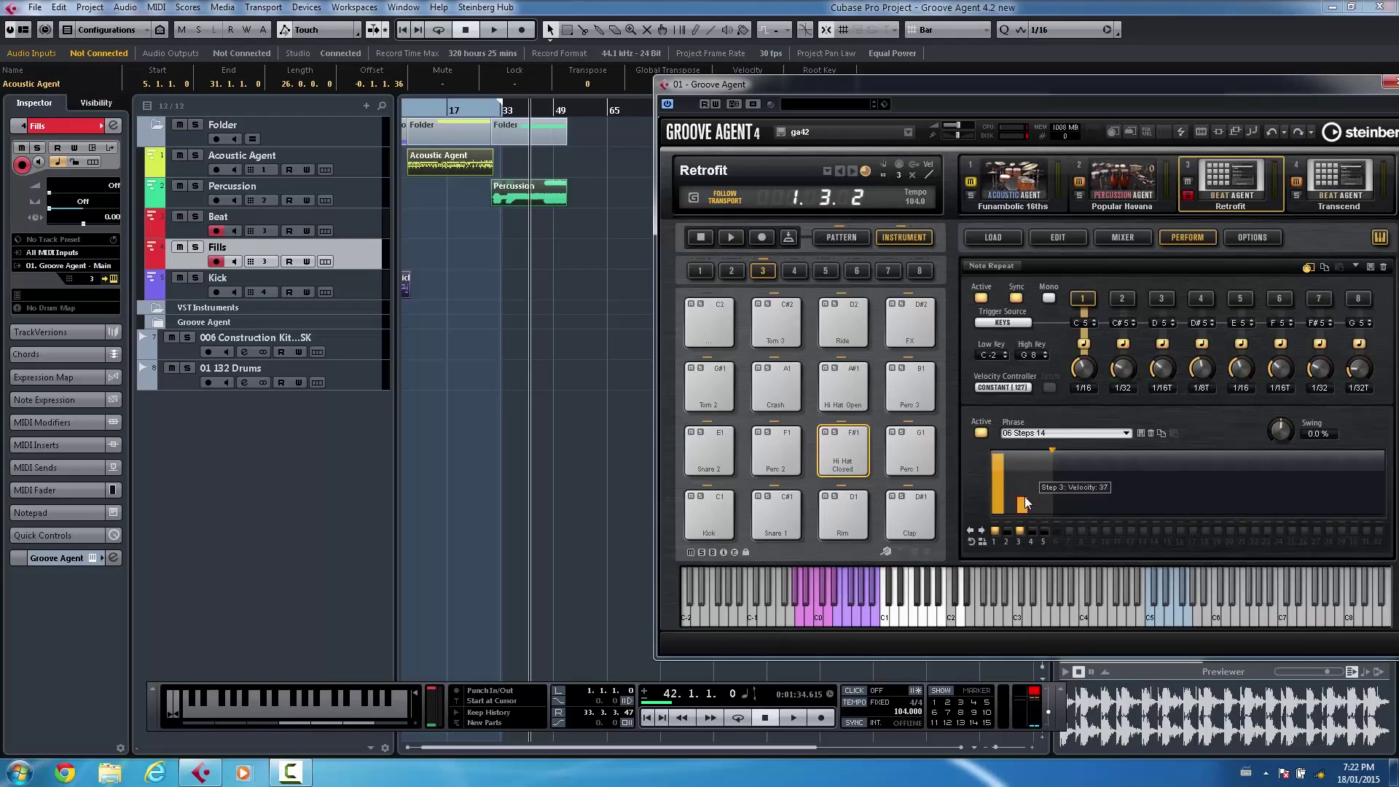
click(1038, 470)
mouse_move(1052, 458)
mouse_down()
mouse_move(1048, 506)
mouse_move(1051, 442)
mouse_up()
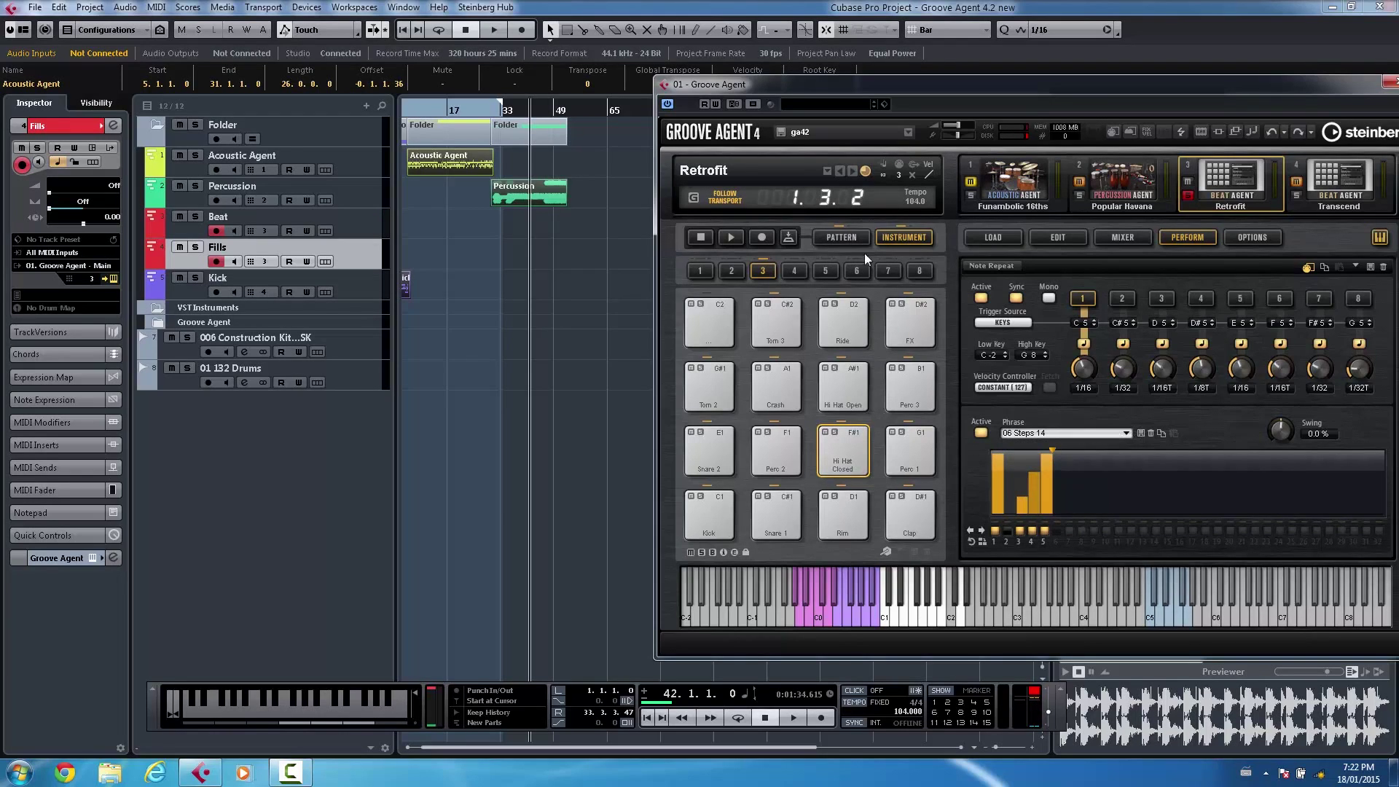
click(847, 445)
Reverse the phrase, double it to 10 steps and set the rate to 1/32D
click(972, 542)
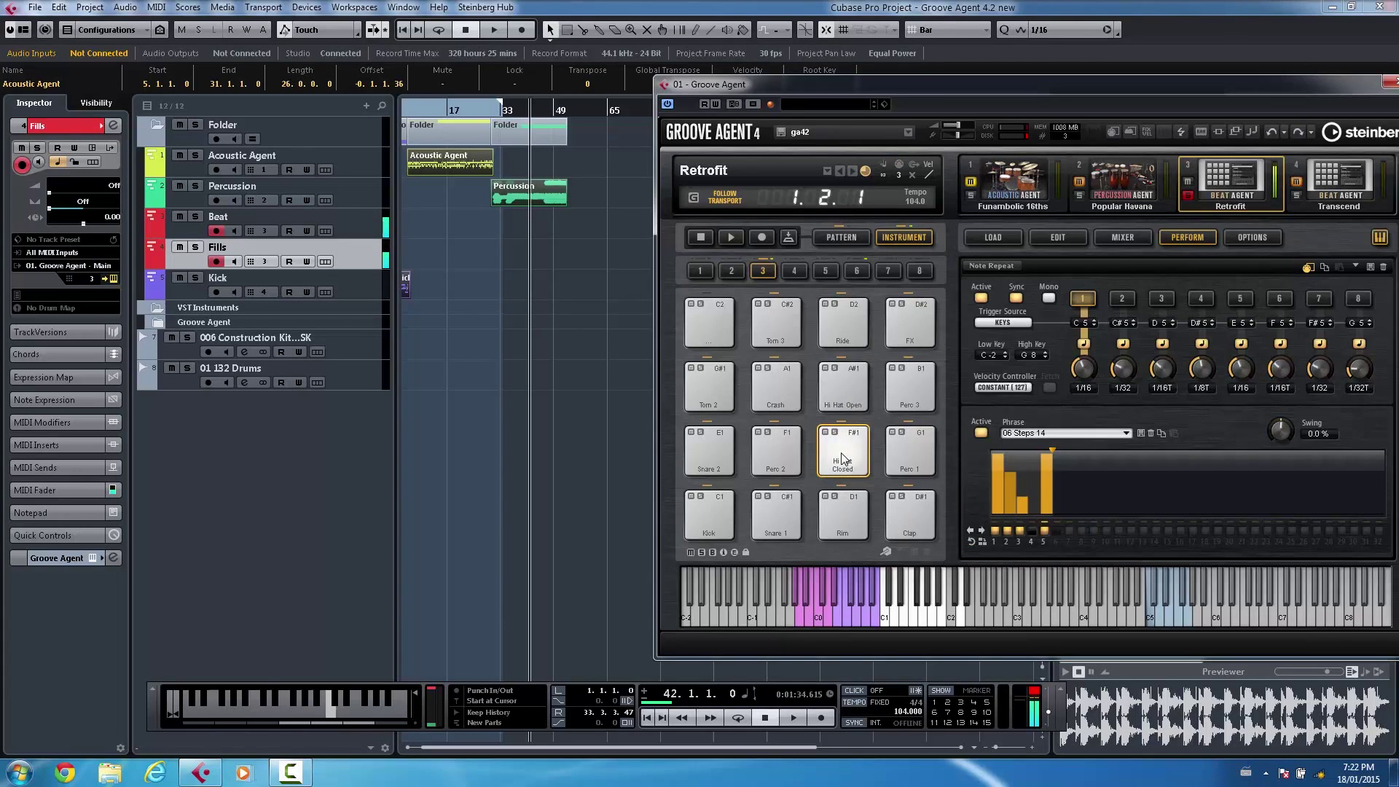
click(982, 542)
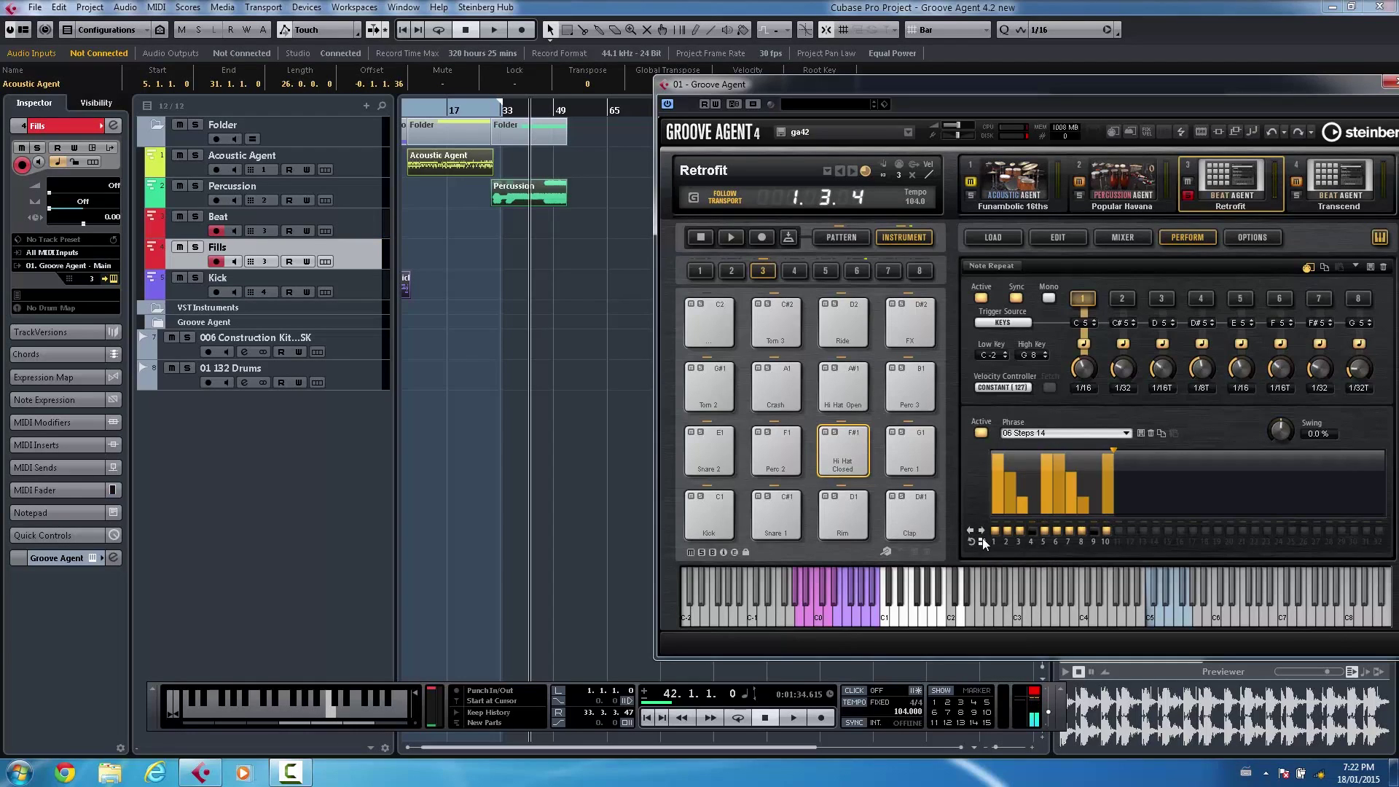
drag(1082, 368, 1067, 376)
click(845, 448)
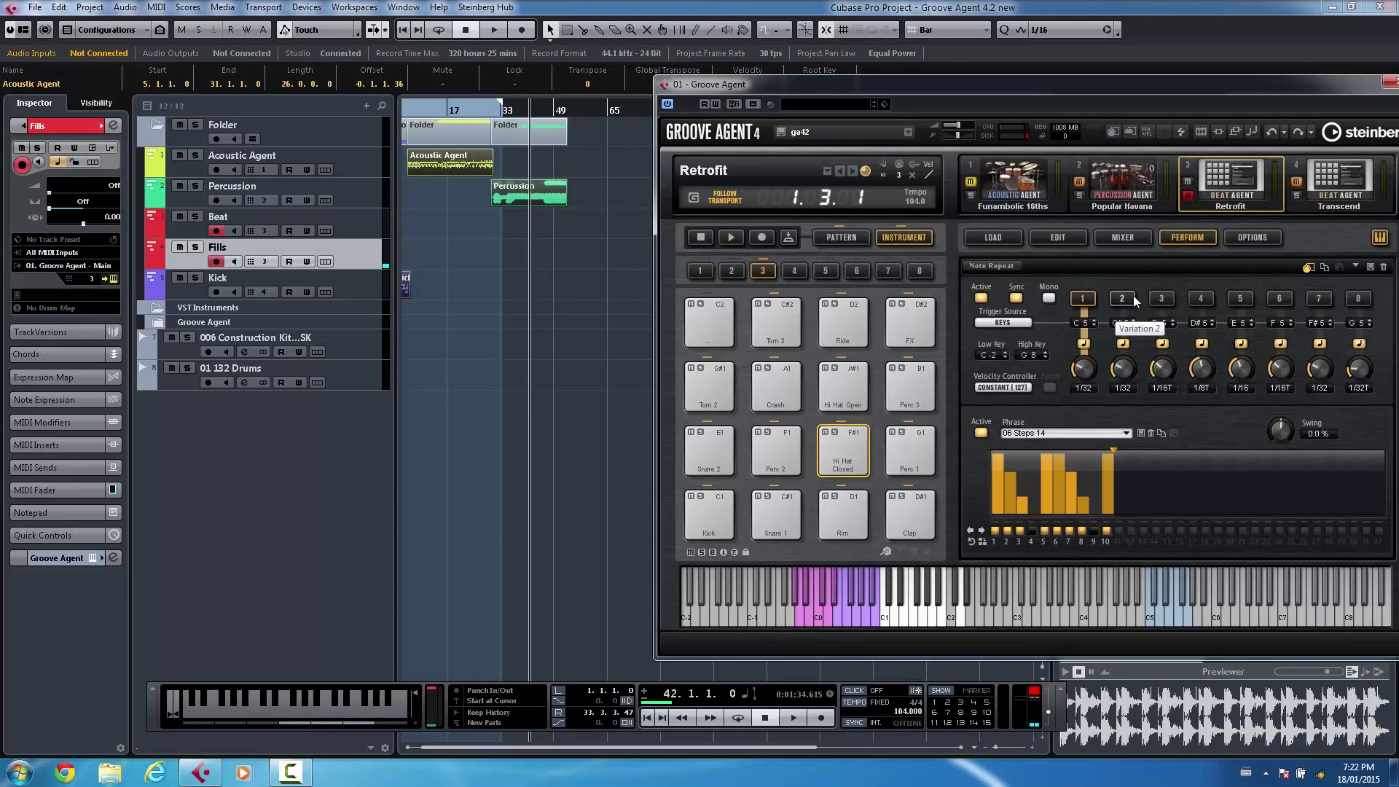
Audition note-repeat variation 2, switch to variation 3, and place the song position at bar 61
click(1133, 295)
click(847, 451)
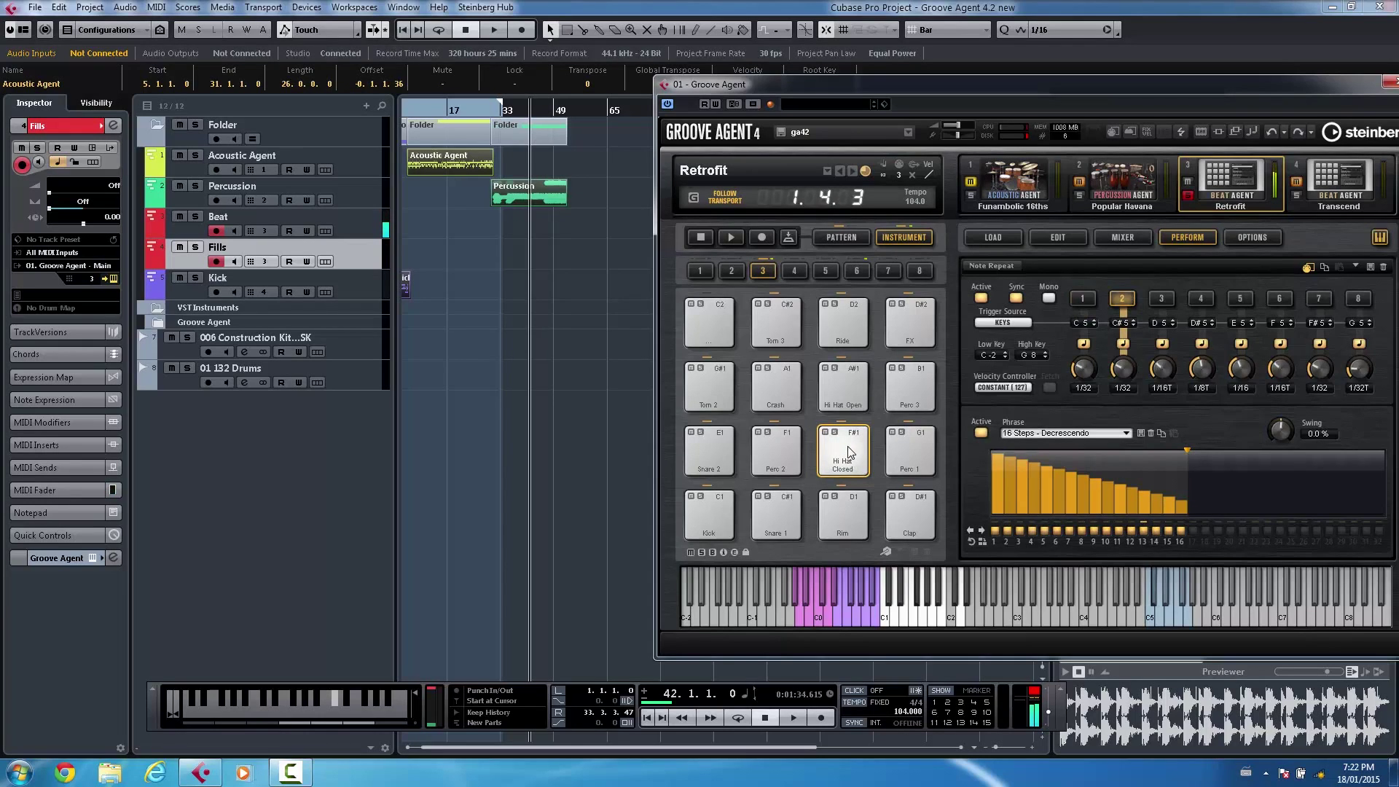
key(w)
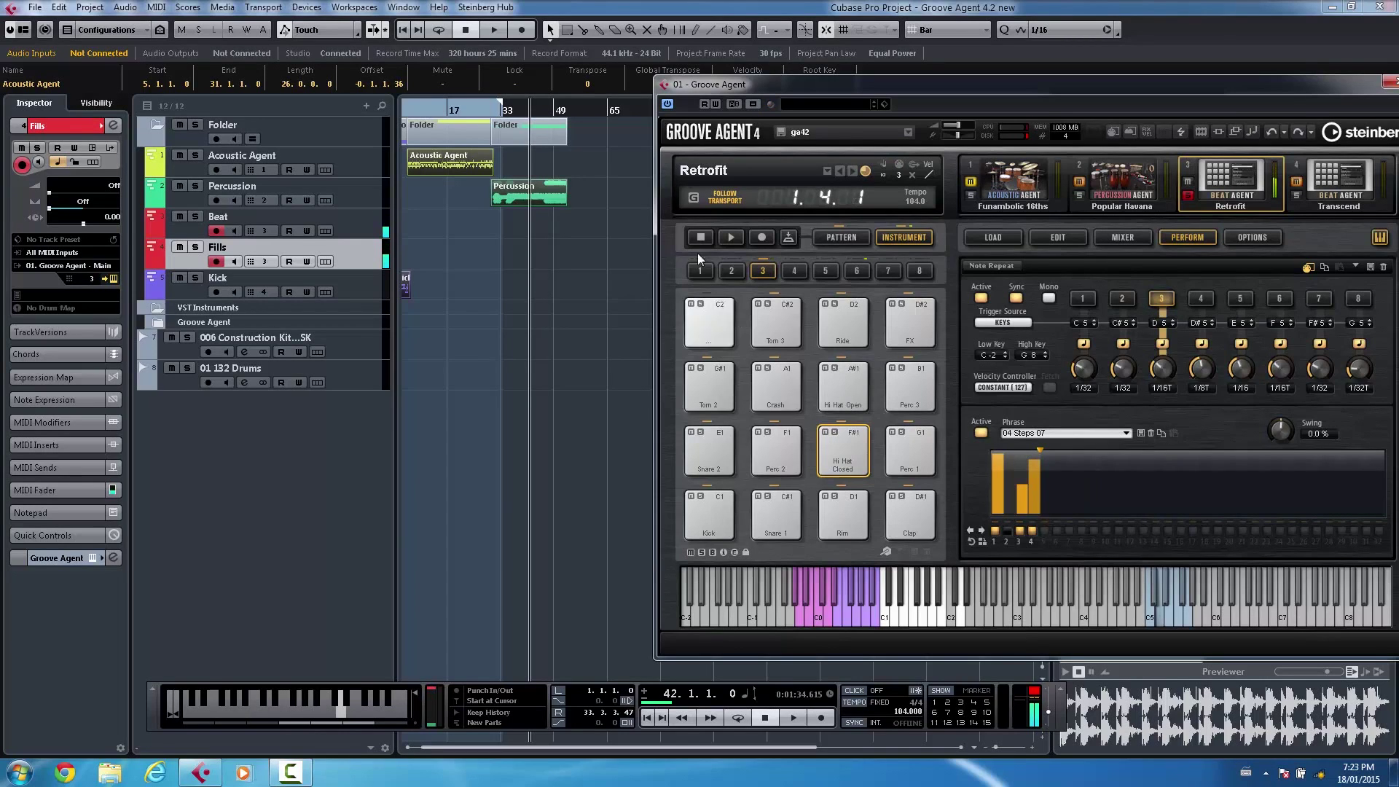
click(591, 103)
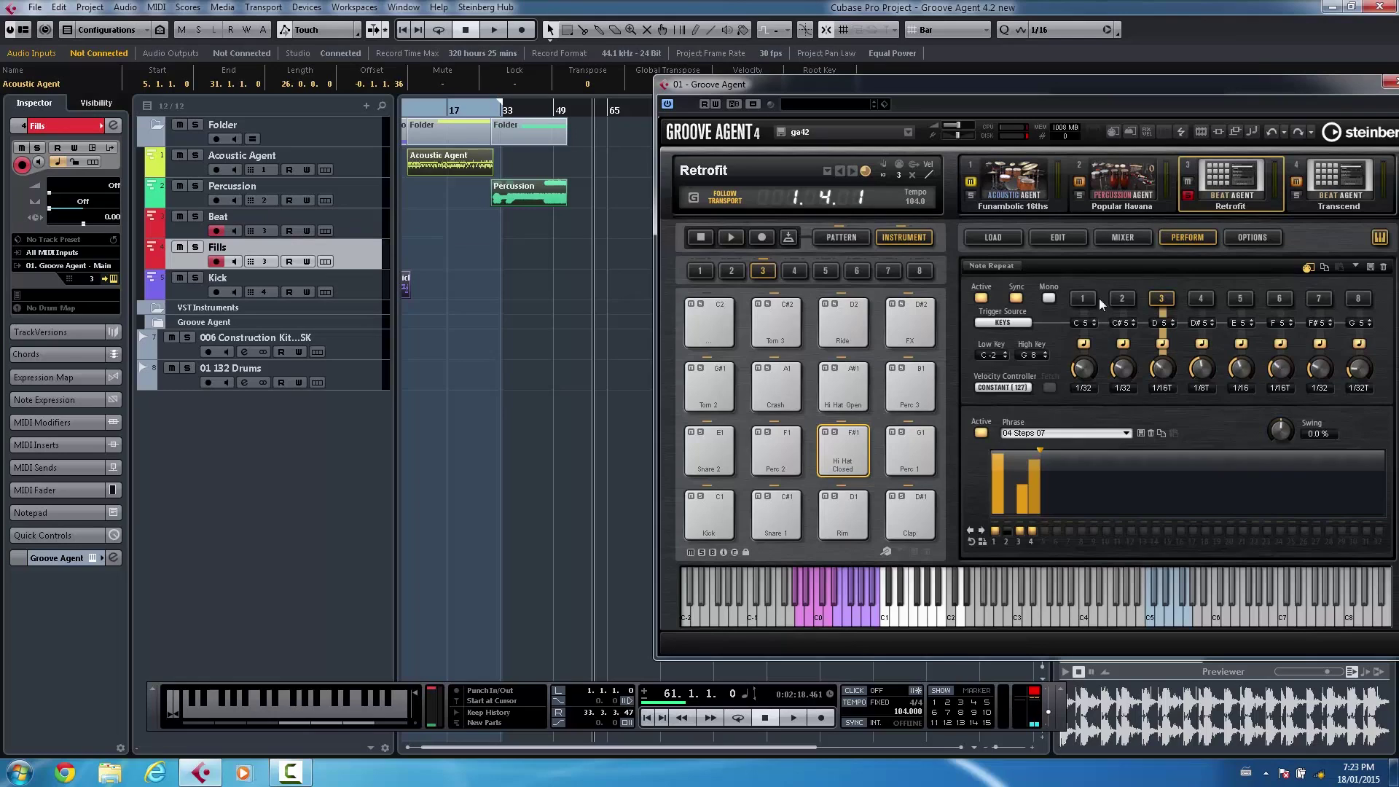
Record from bar 61 playing closed and open hi-hat note repeats, then arm the Acoustic Agent track
click(794, 718)
click(821, 718)
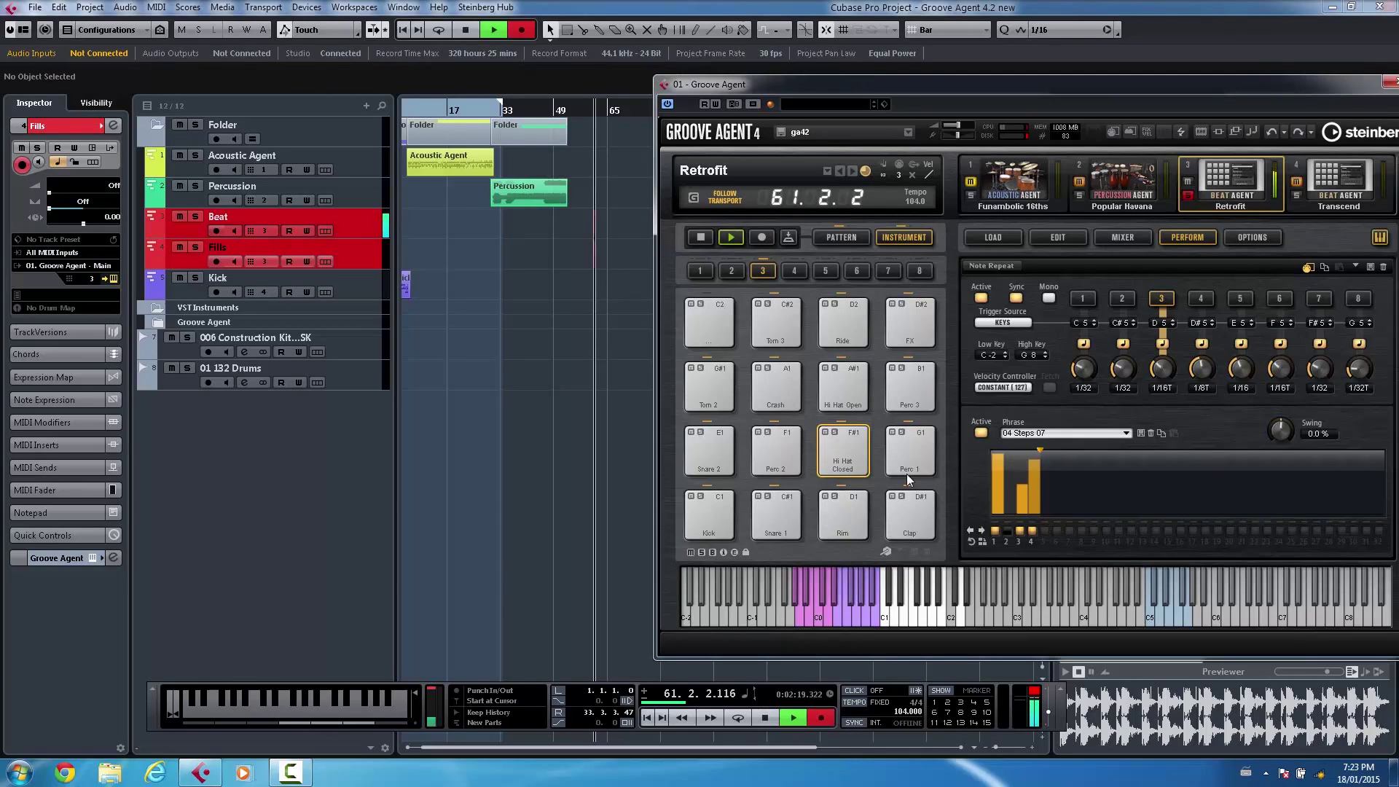
click(850, 459)
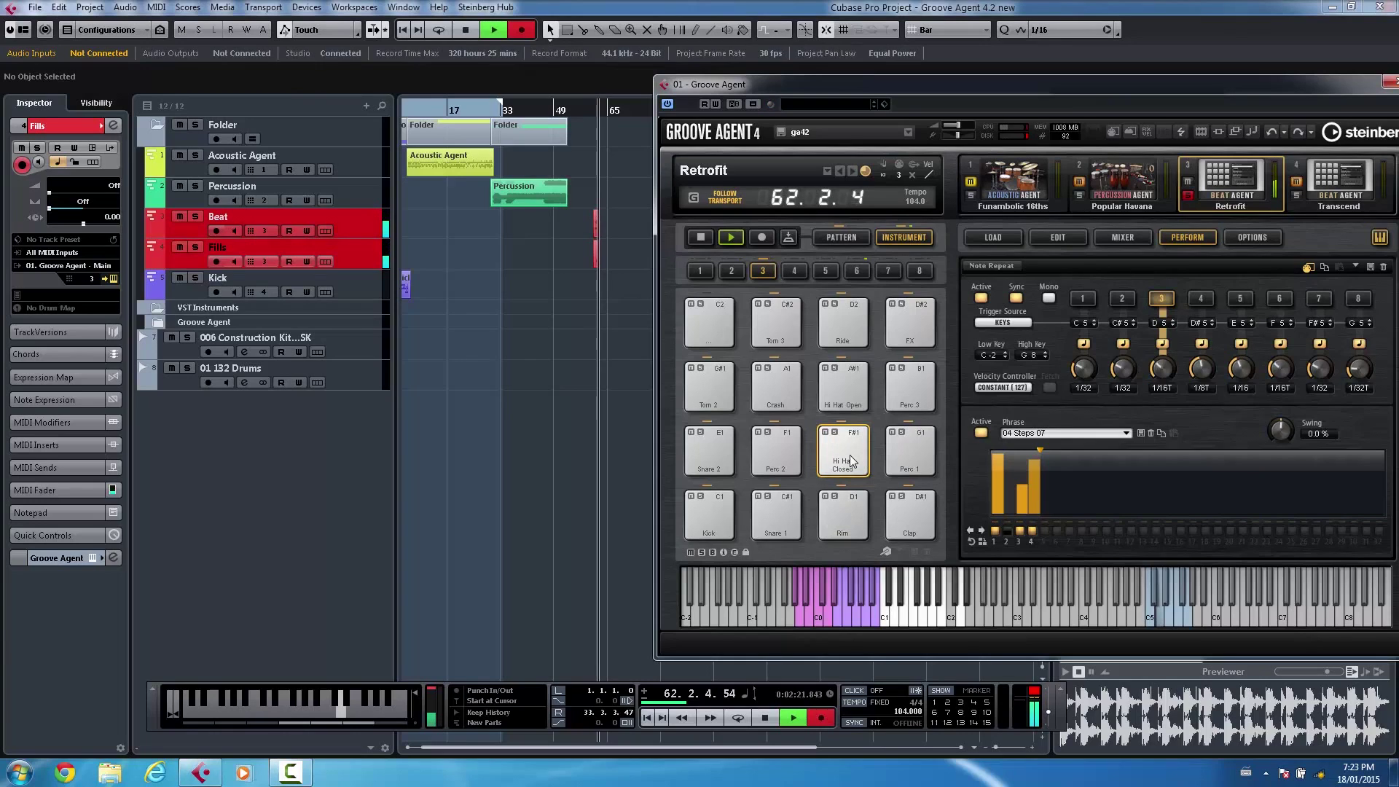
click(846, 395)
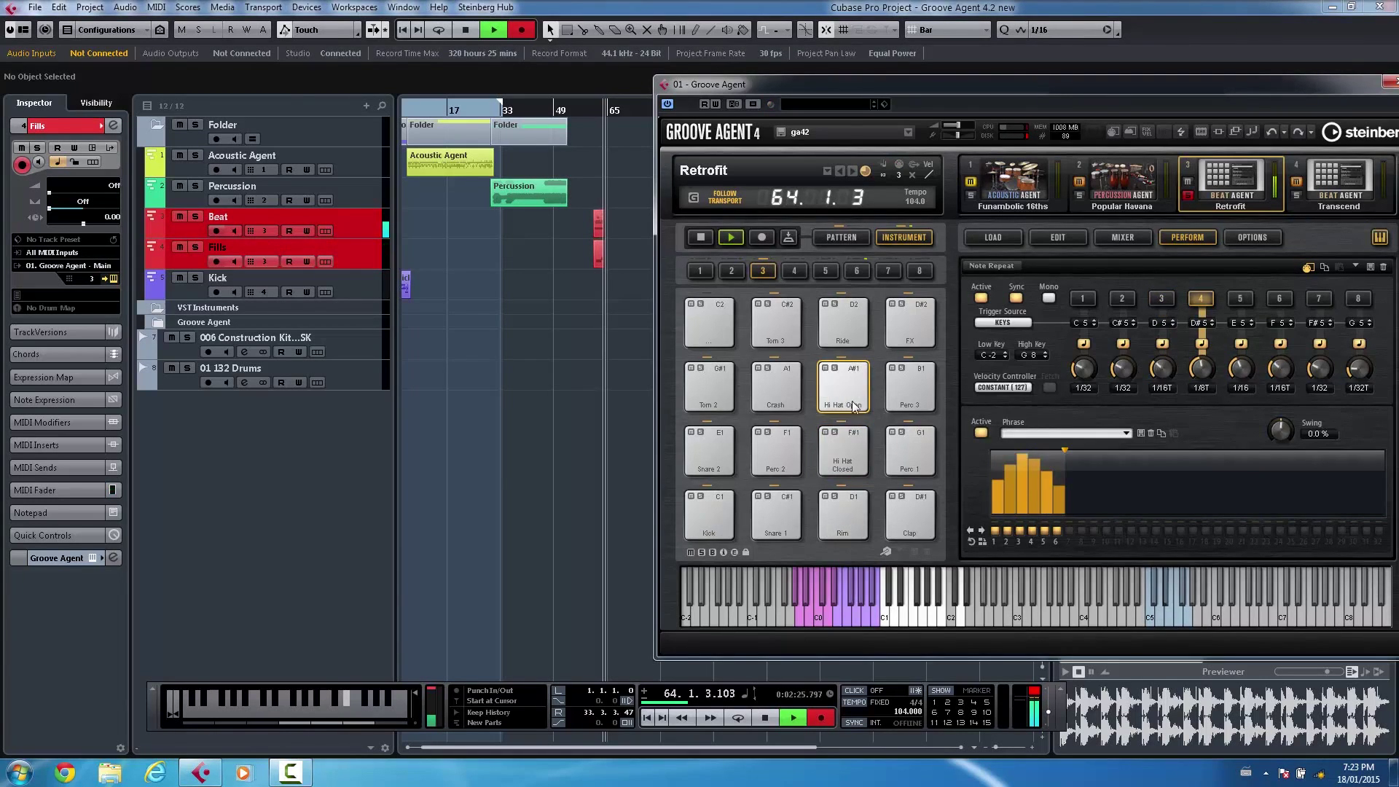
click(854, 448)
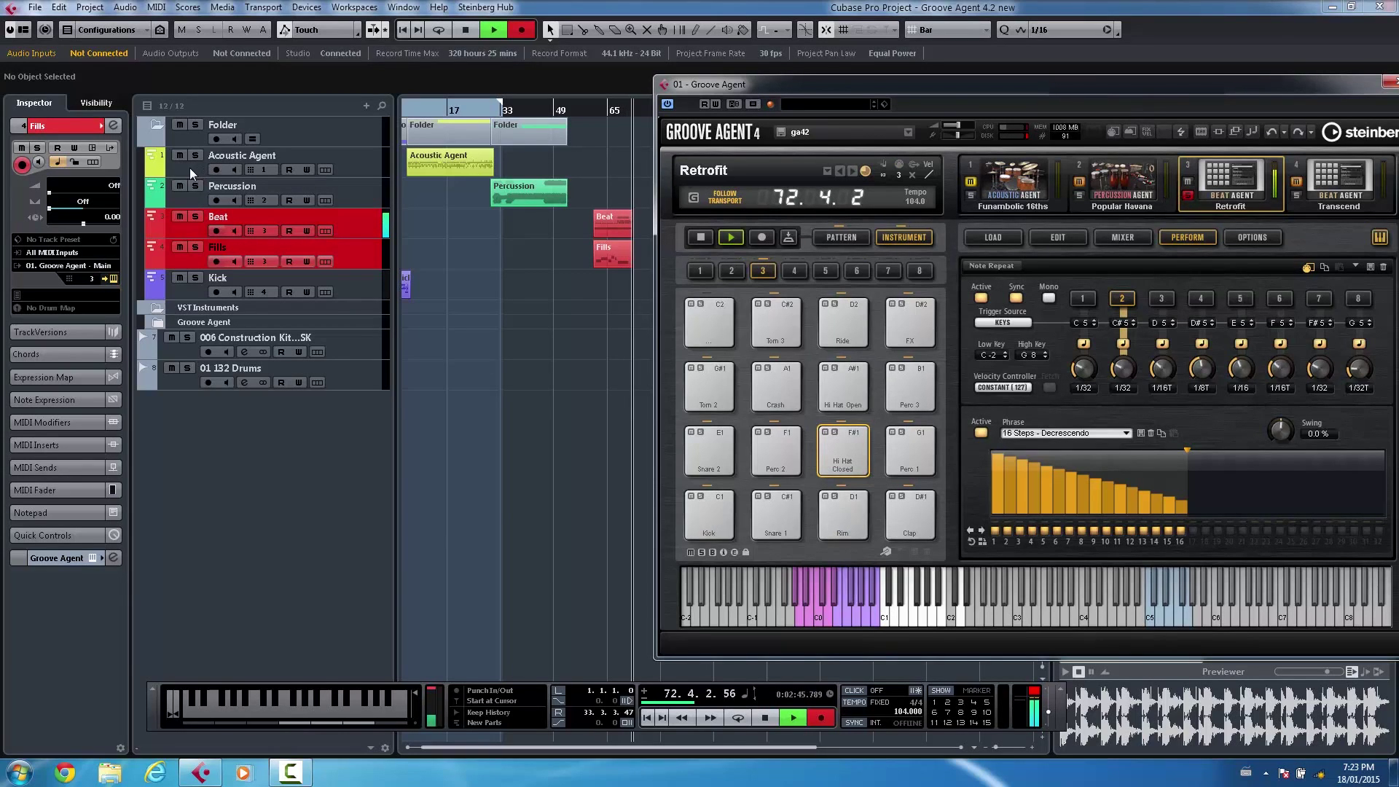
click(216, 169)
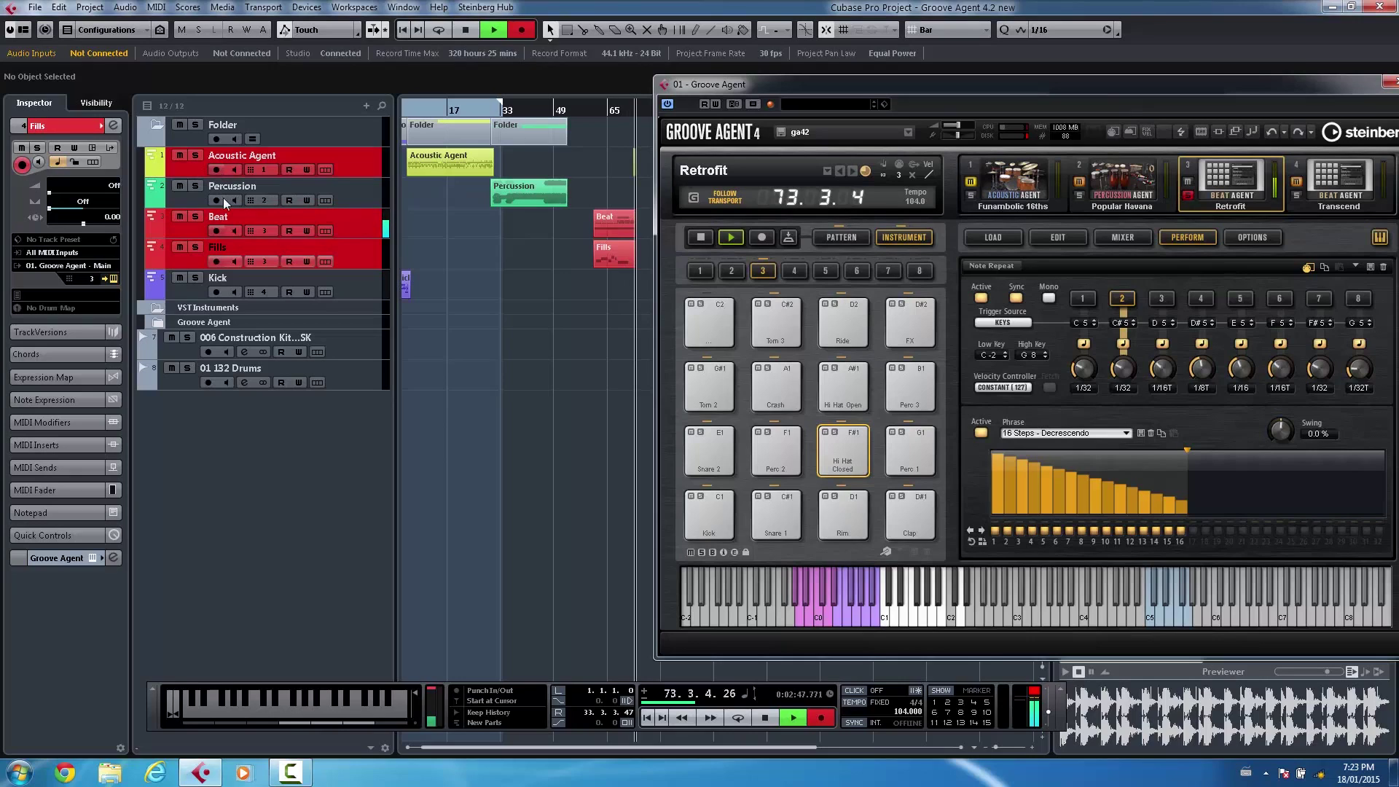
Arm the Percussion and Kick tracks during the pass, then stop recording
click(216, 200)
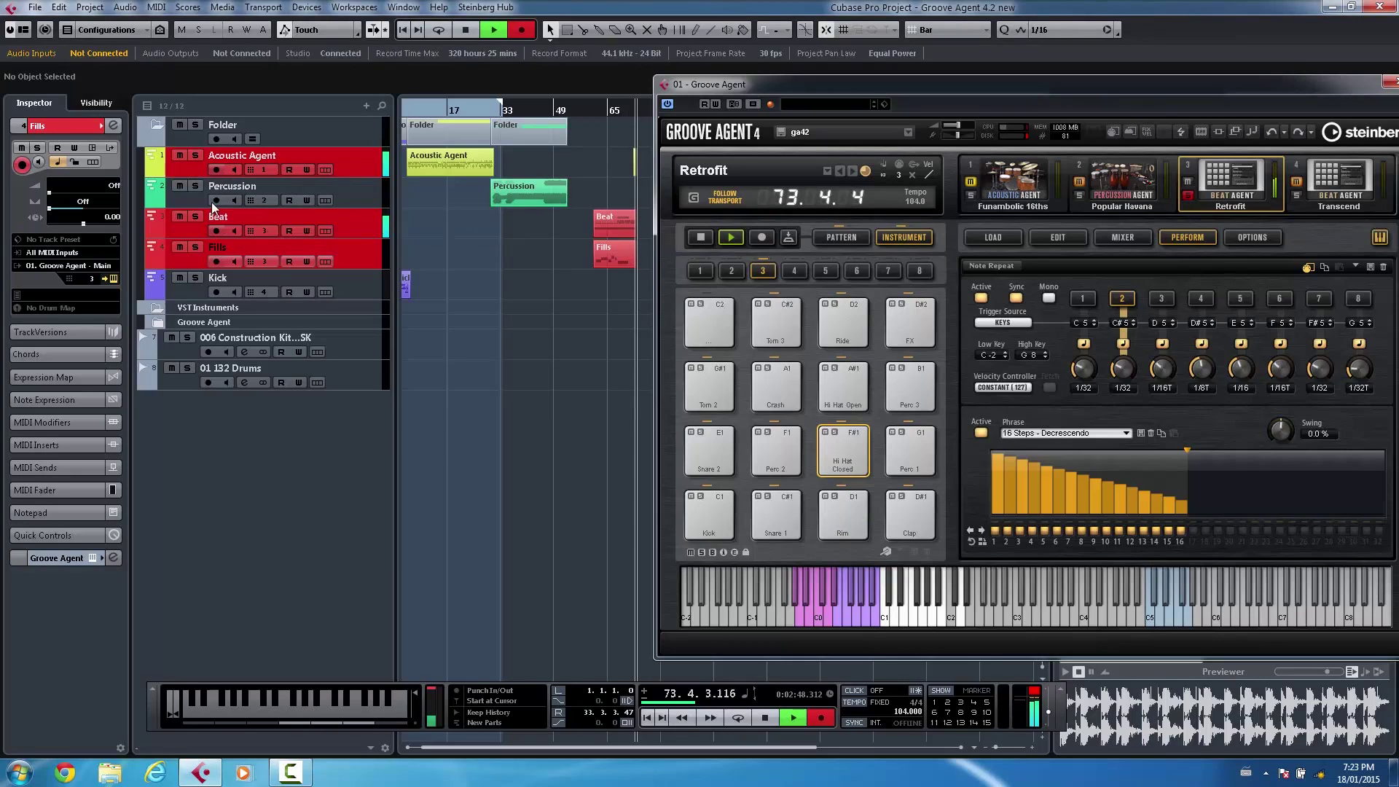
click(216, 292)
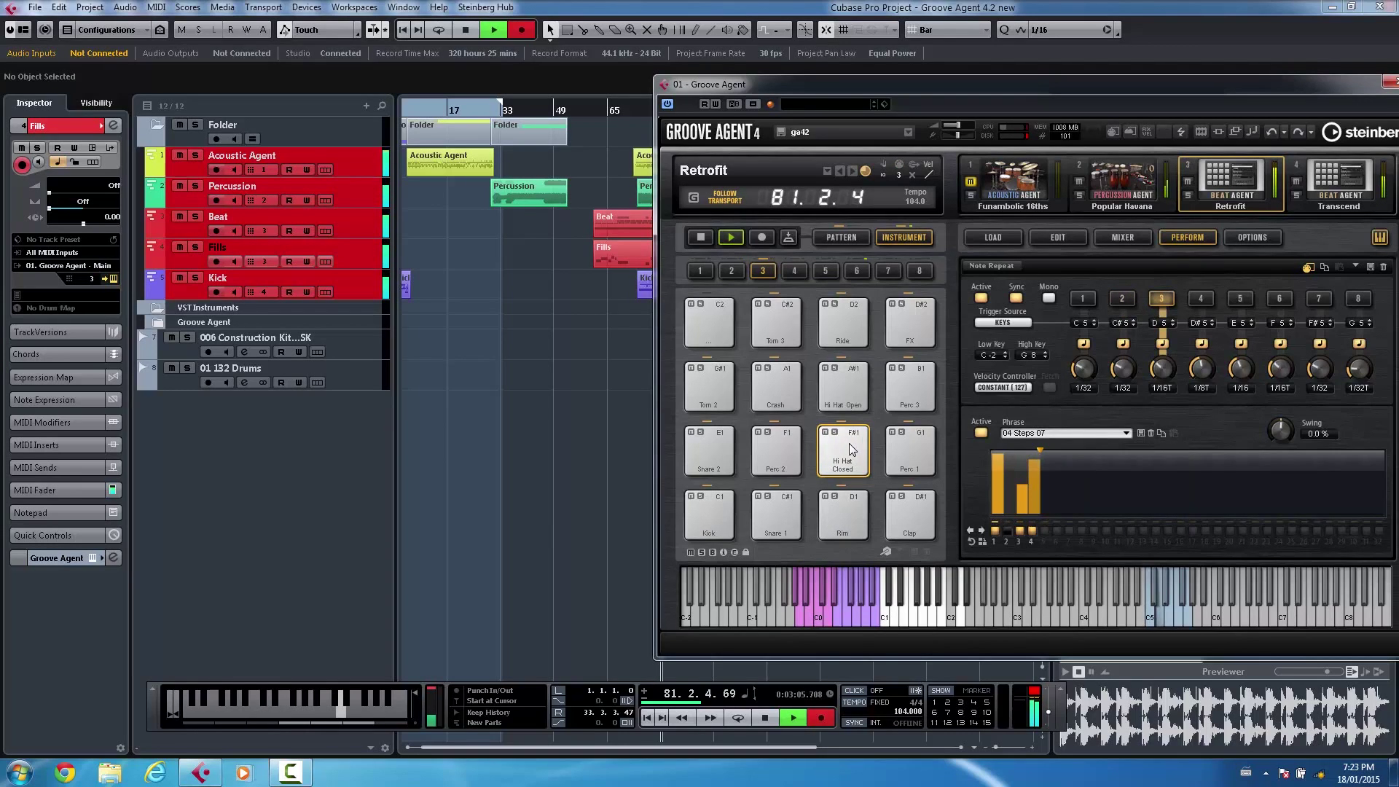
key(space)
click(603, 259)
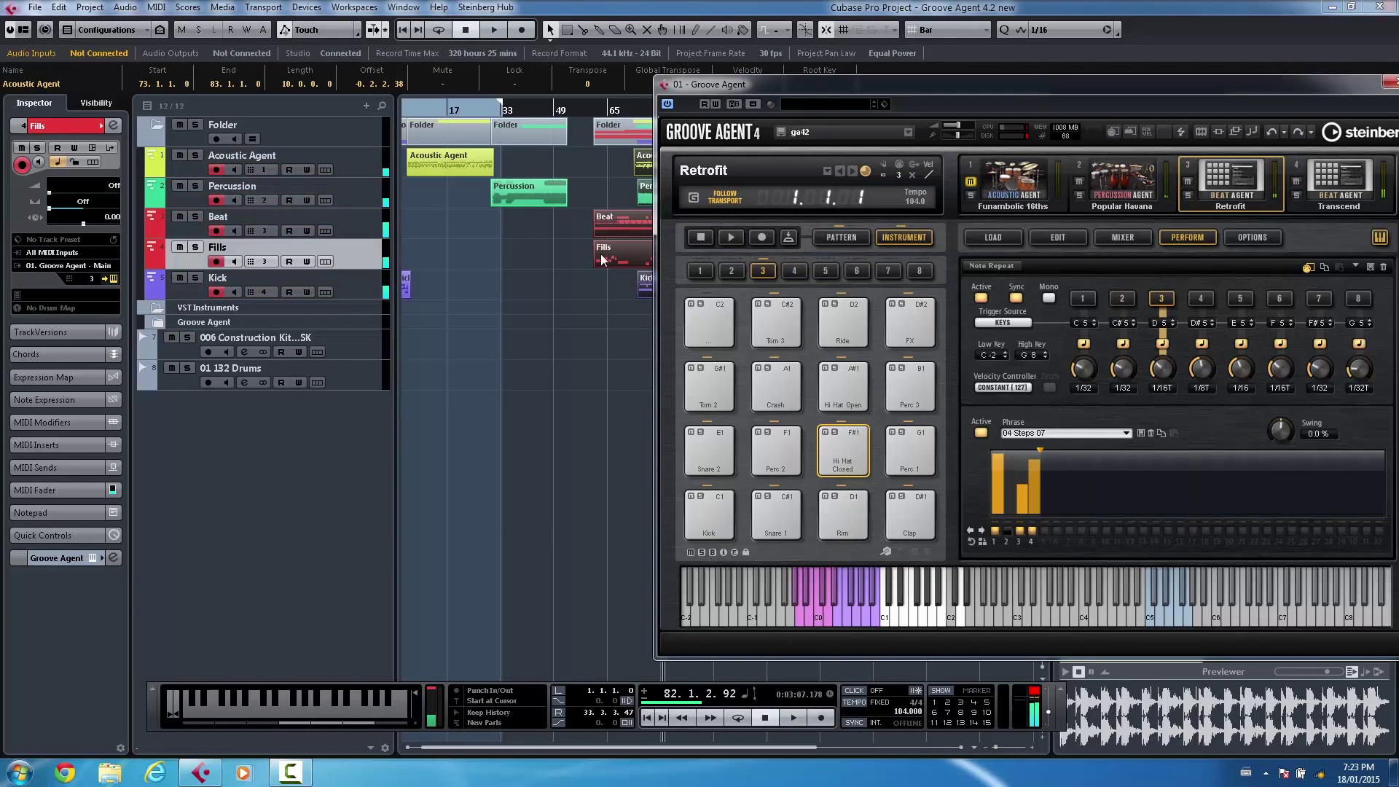
Move the Groove Agent window right to reveal the new parts around bars 65–83
drag(887, 89, 982, 86)
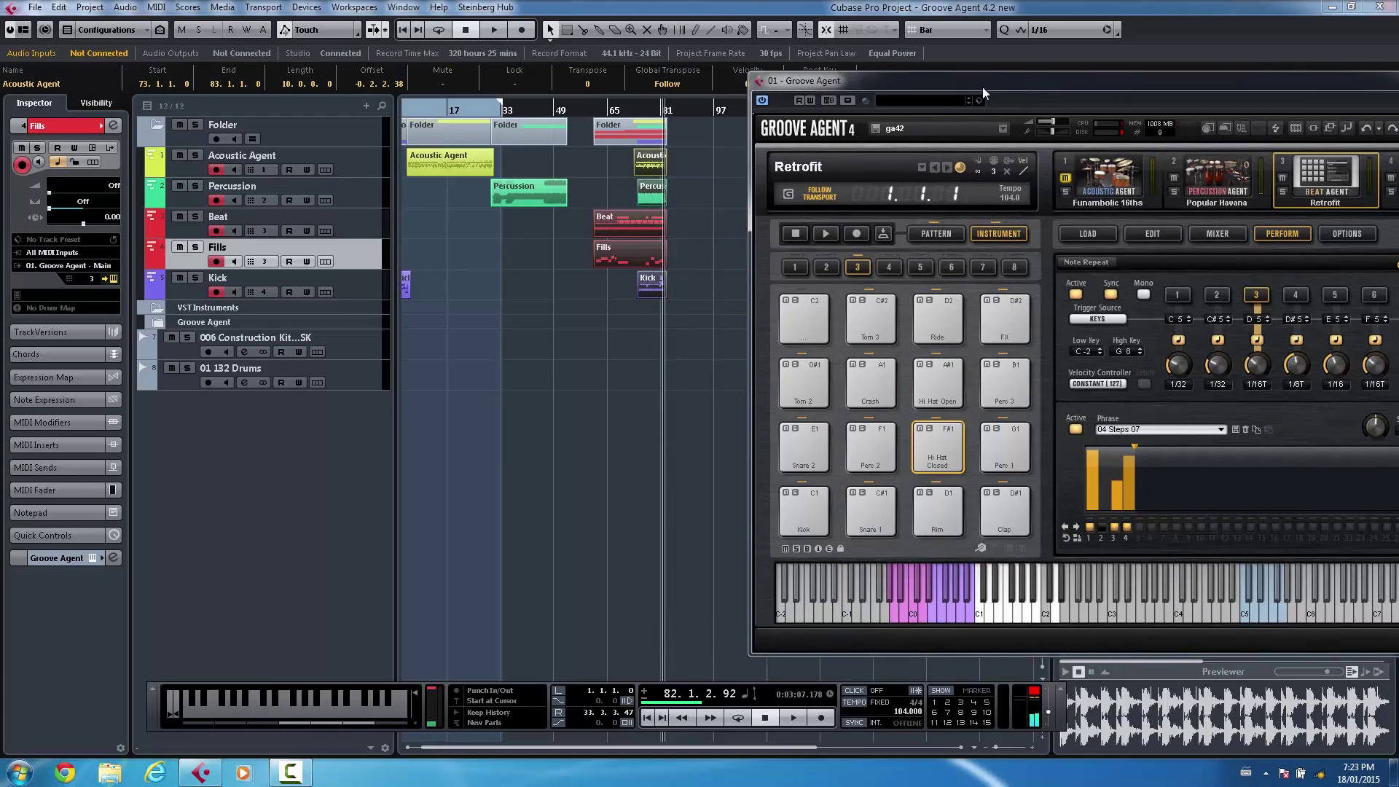